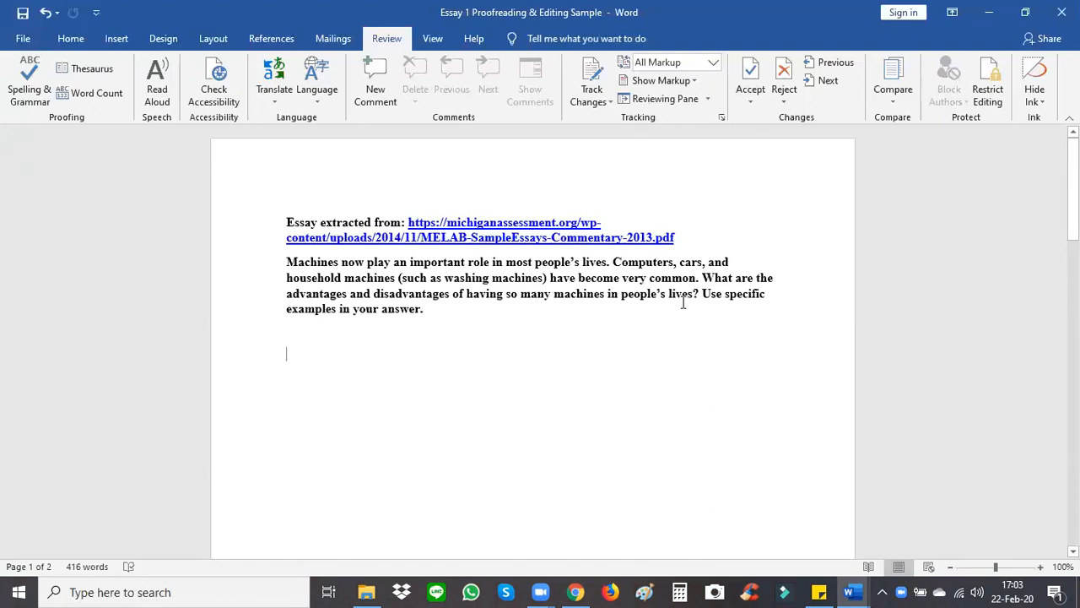
Step: Look over the essay and run a spelling and grammar check on the document
scroll(675, 300, down, 3)
scroll(676, 301, down, 10)
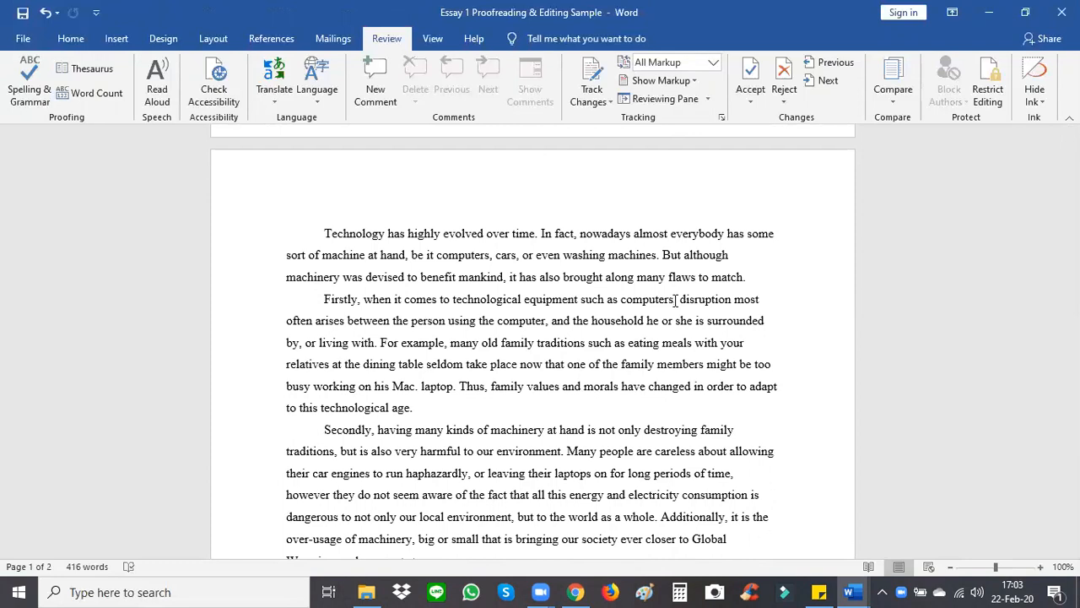
scroll(675, 299, down, 6)
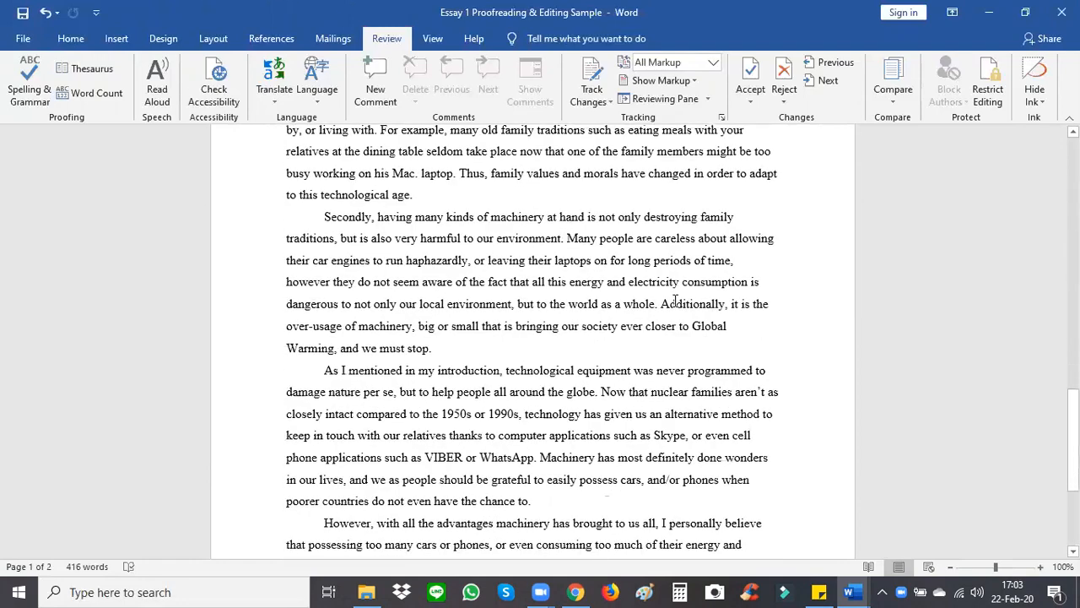
scroll(675, 301, up, 4)
scroll(675, 301, up, 1)
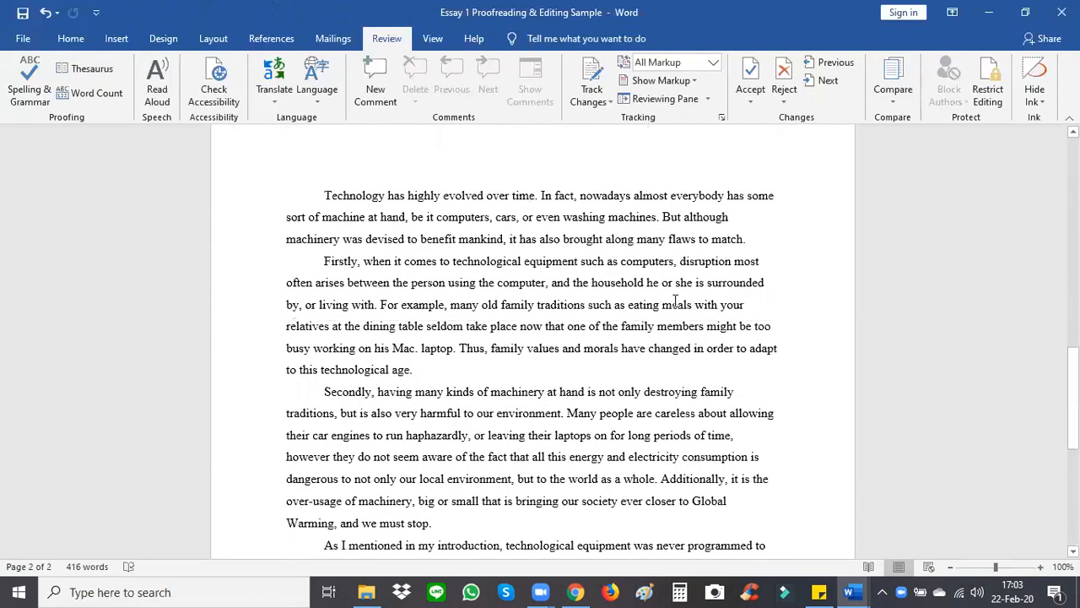
click(14, 103)
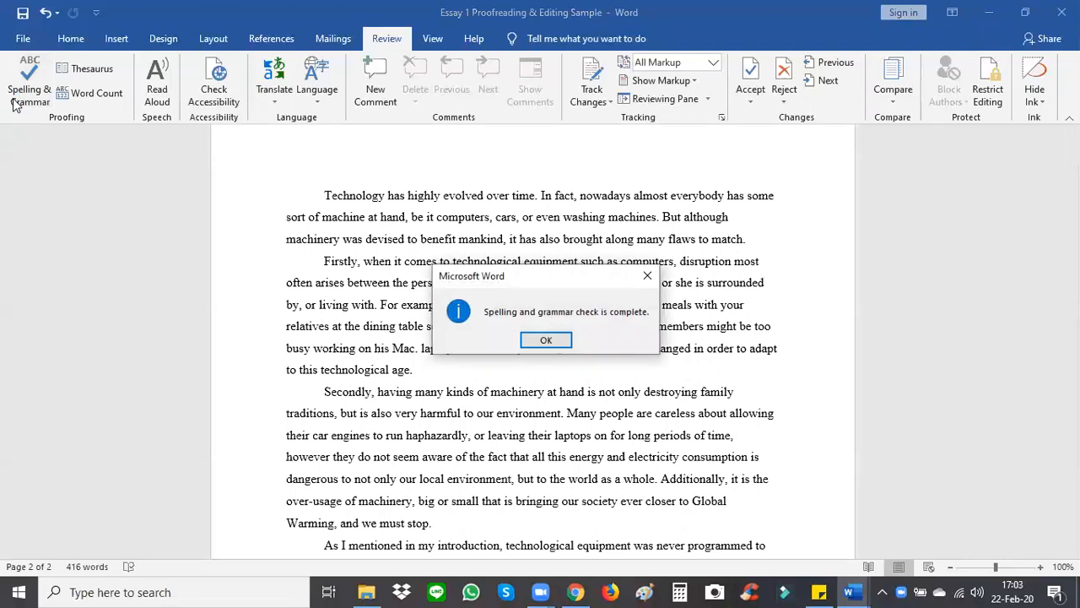
click(546, 341)
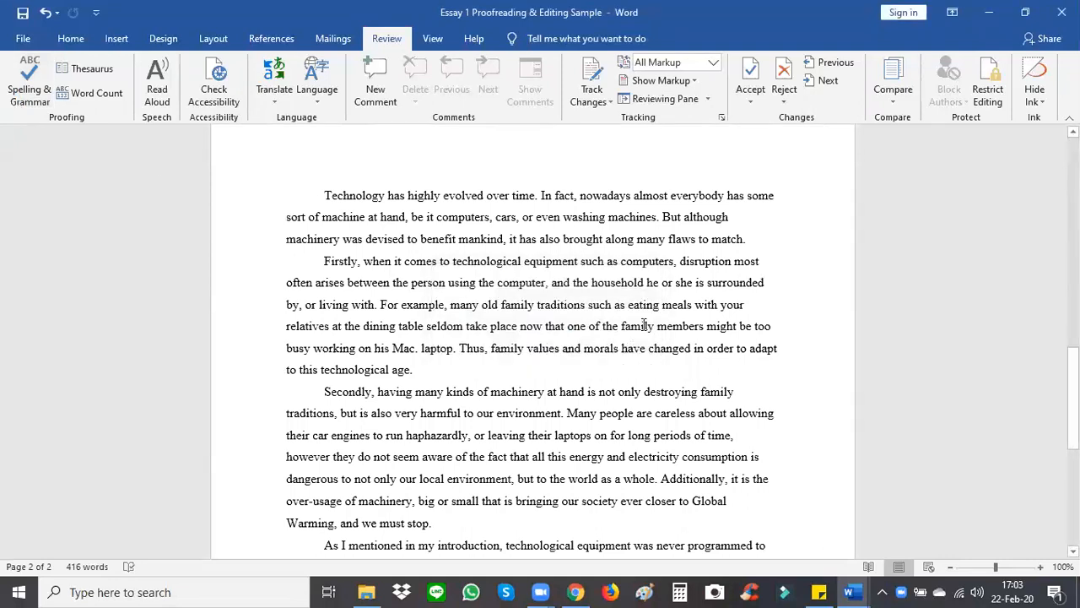
scroll(633, 333, down, 9)
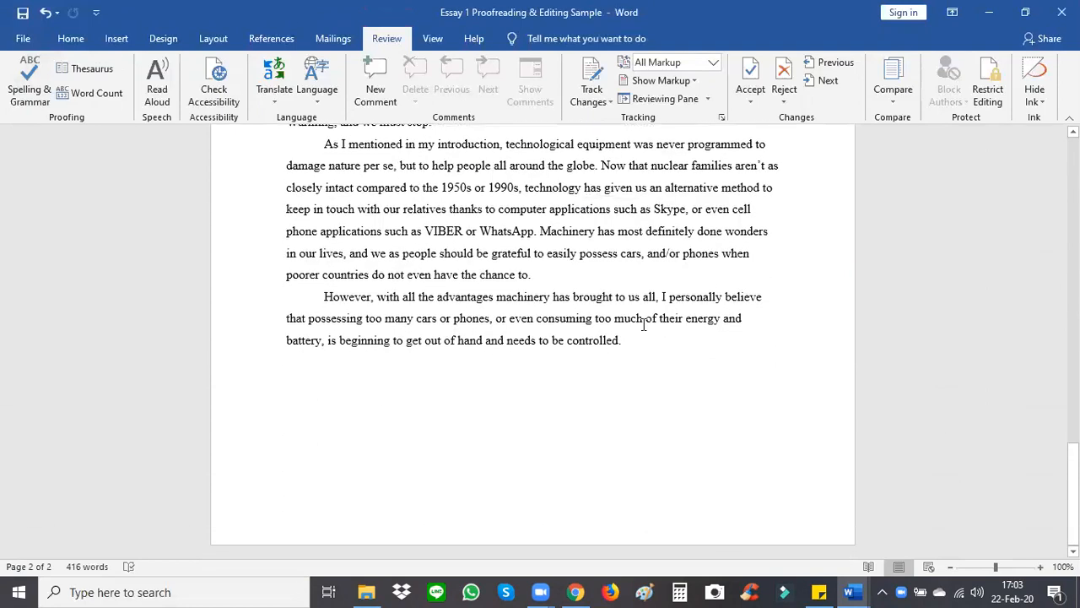
scroll(644, 325, up, 10)
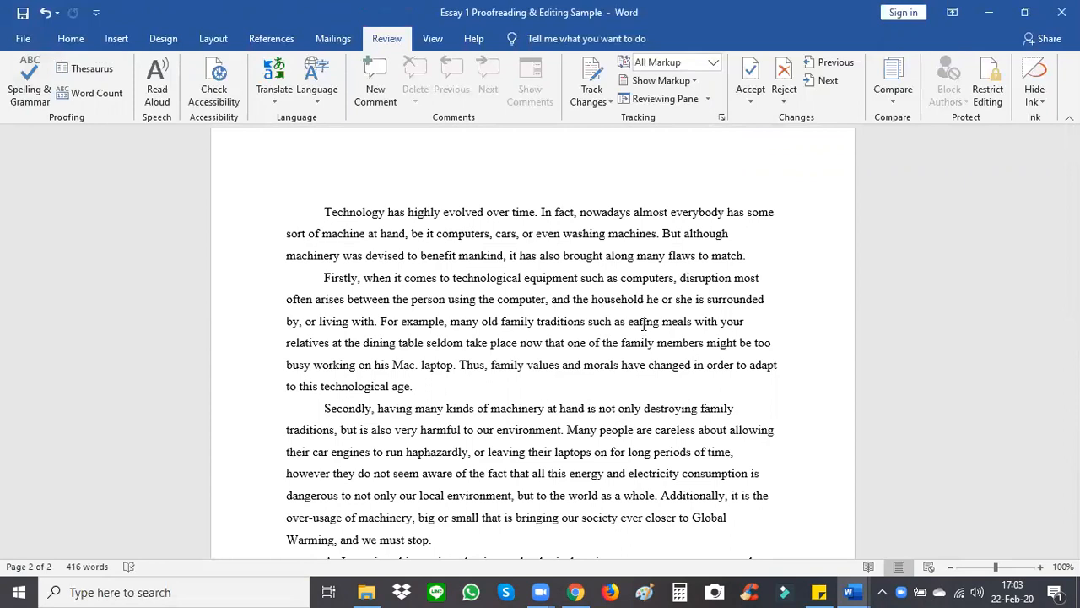
scroll(637, 325, up, 3)
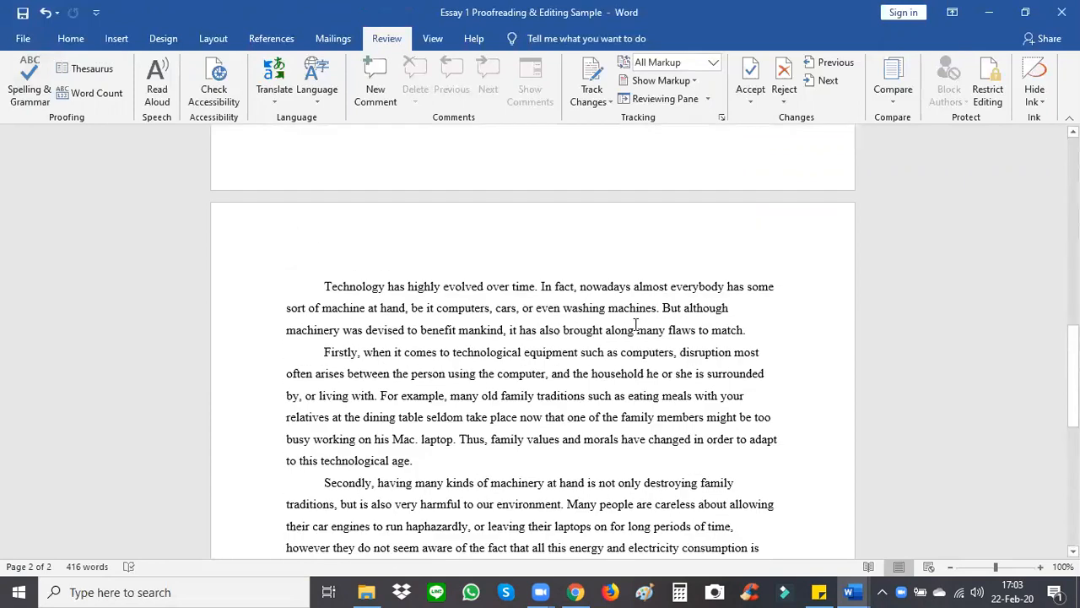
scroll(637, 325, down, 3)
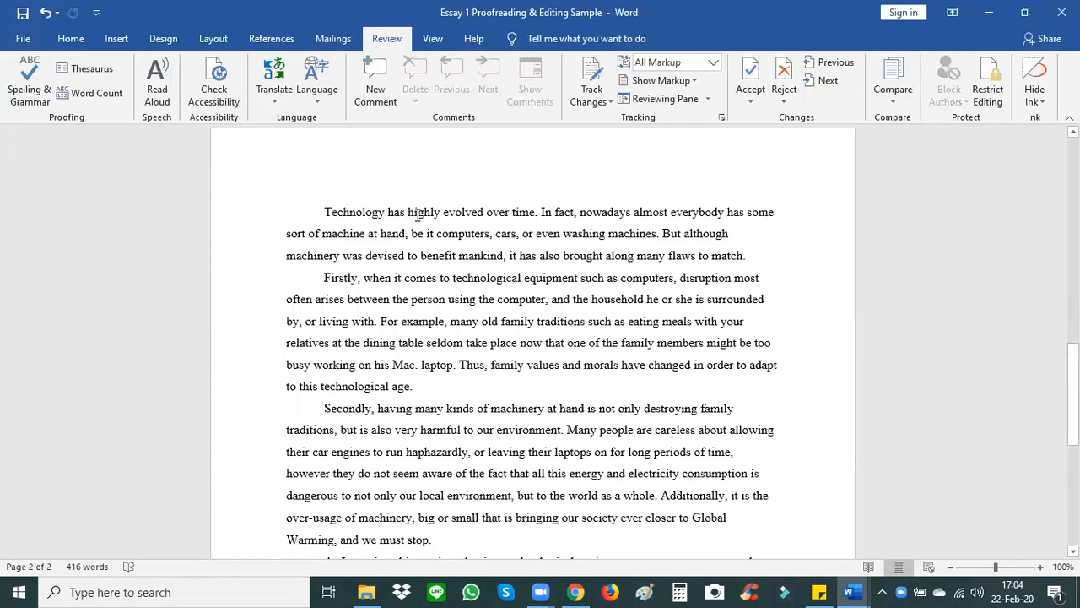
drag(408, 211, 441, 213)
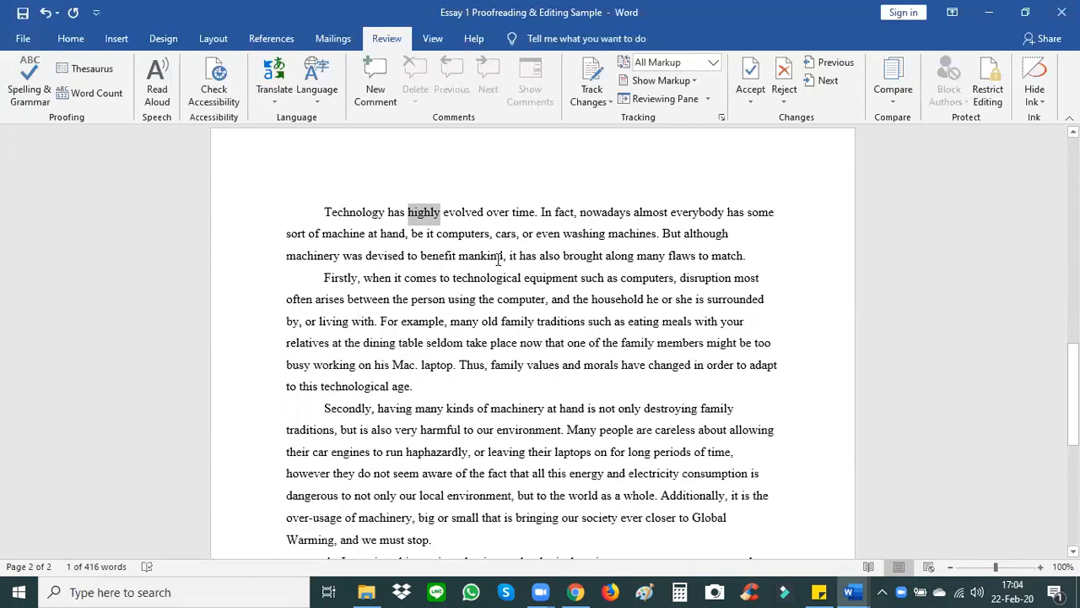
Step: Place the cursor after "But" in the essay's first paragraph and turn on Track Changes with All Markup displayed
click(689, 239)
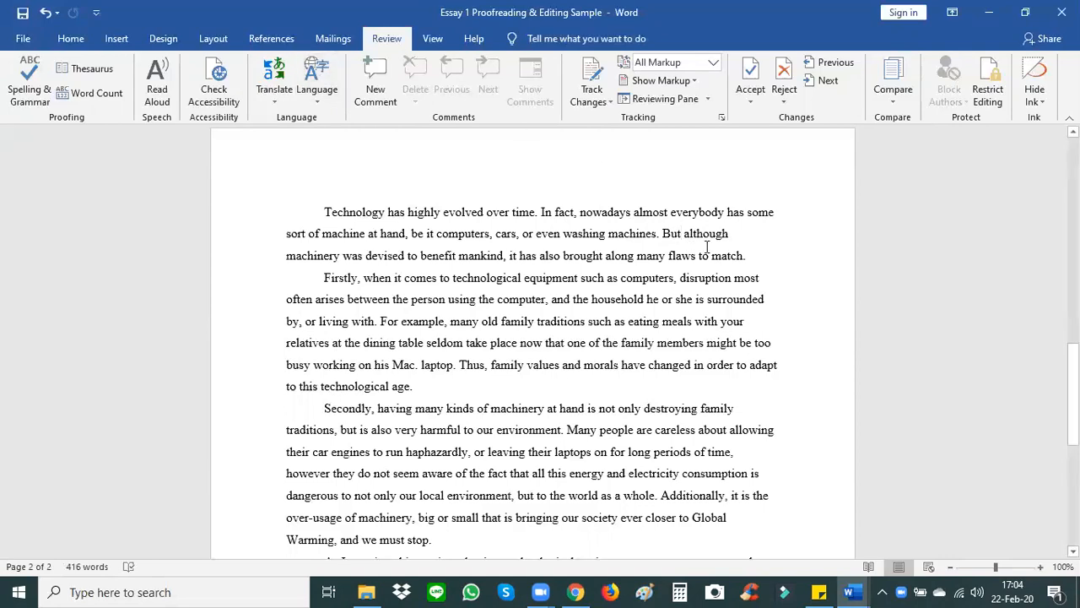
click(595, 102)
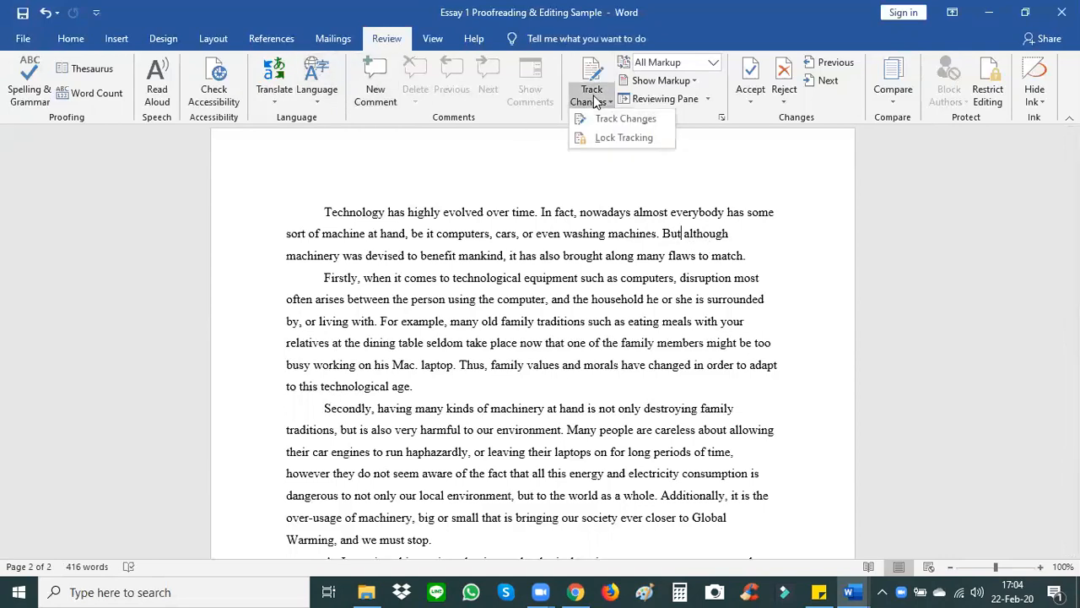
click(601, 120)
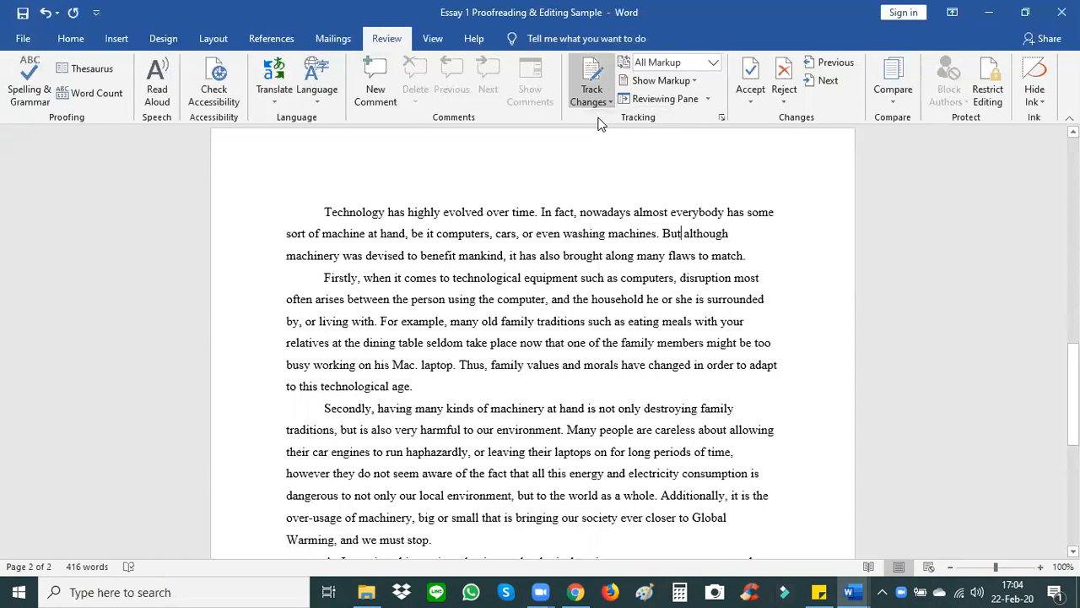
click(711, 64)
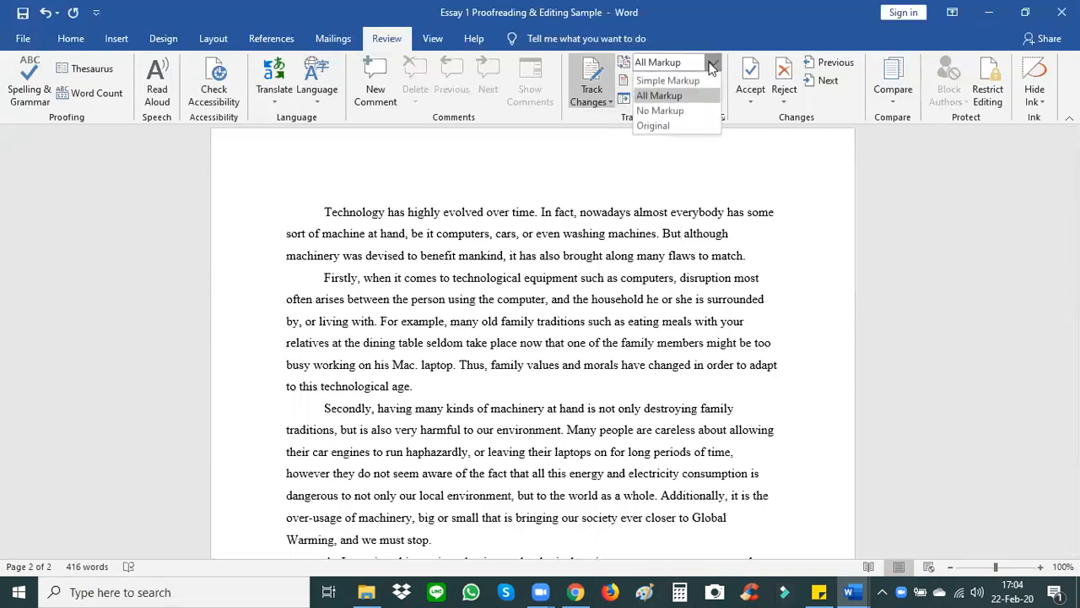
click(685, 96)
click(697, 81)
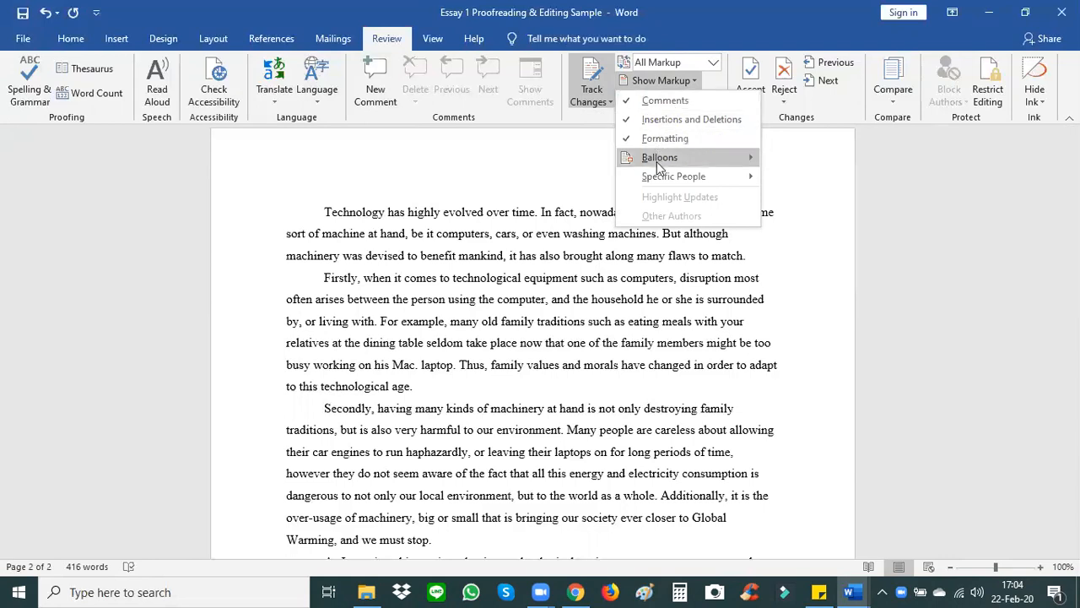
click(700, 81)
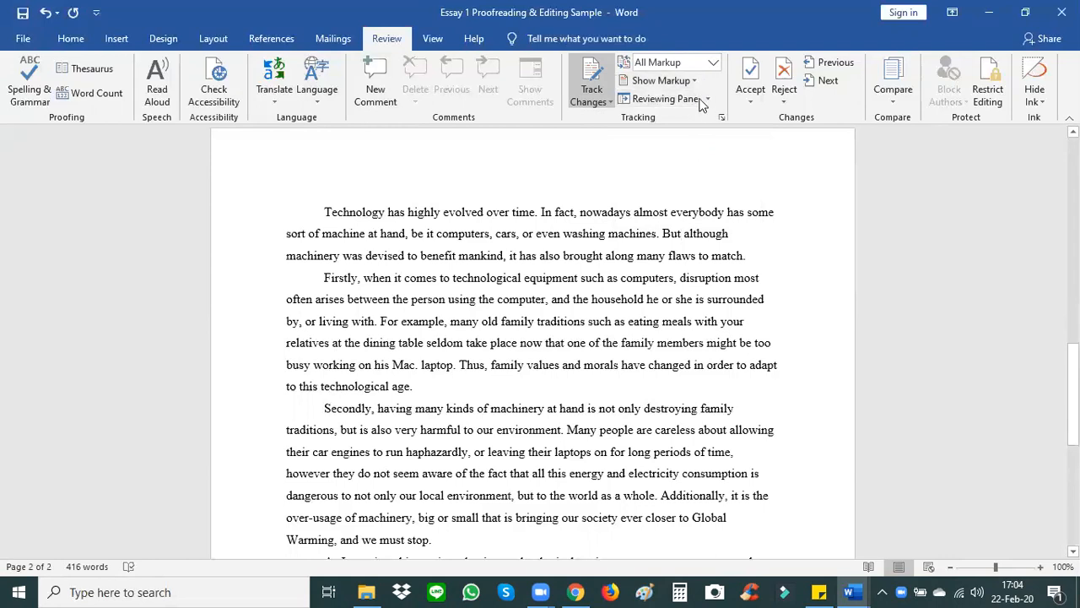
click(707, 100)
click(707, 99)
Step: Replace "But" before "although" in the first paragraph with "However," as a tracked change
key(BackSpace)
key(BackSpace)
key(BackSpace)
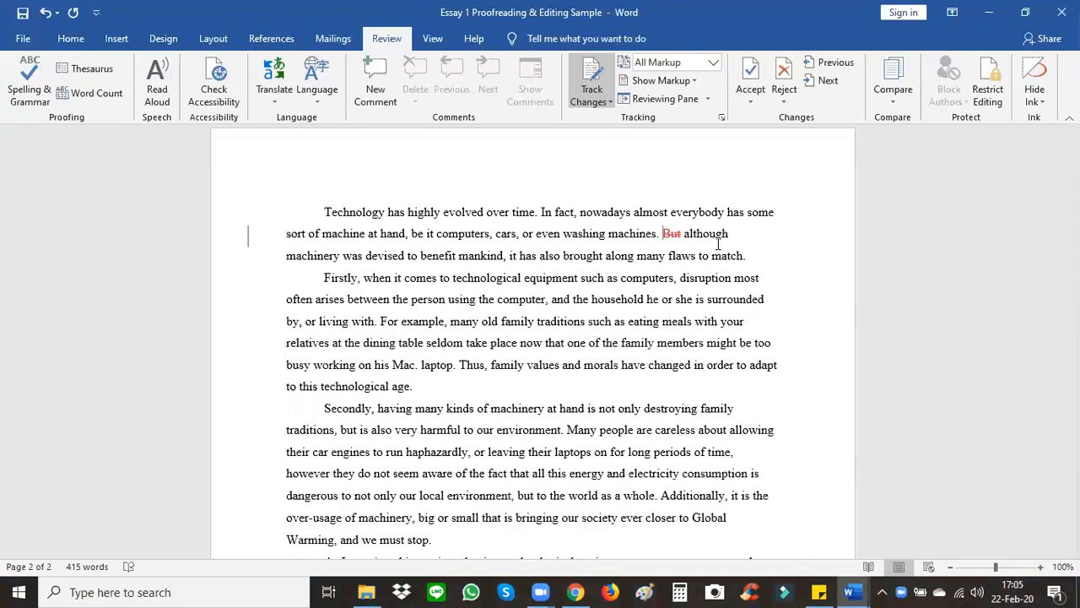
text(However)
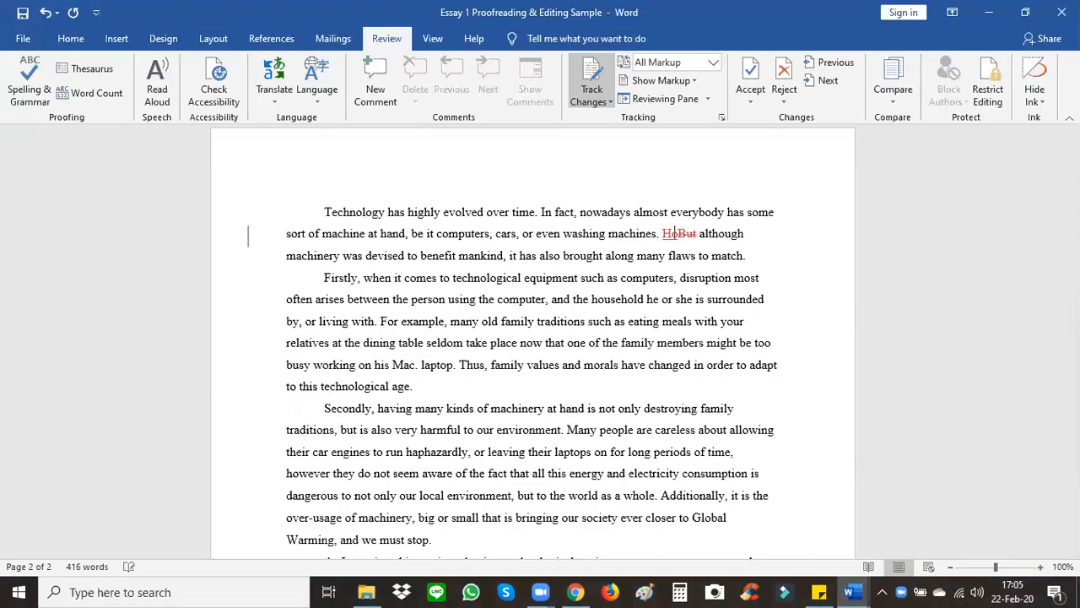
text(,)
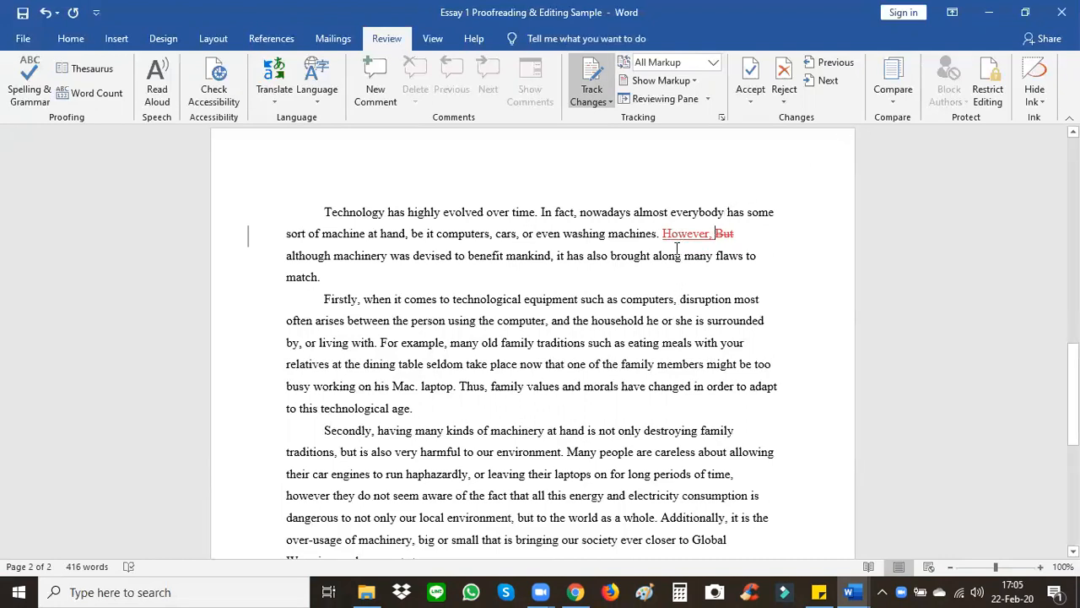
Step: Look up synonyms for the struck-out word "But" in the Thesaurus
click(85, 71)
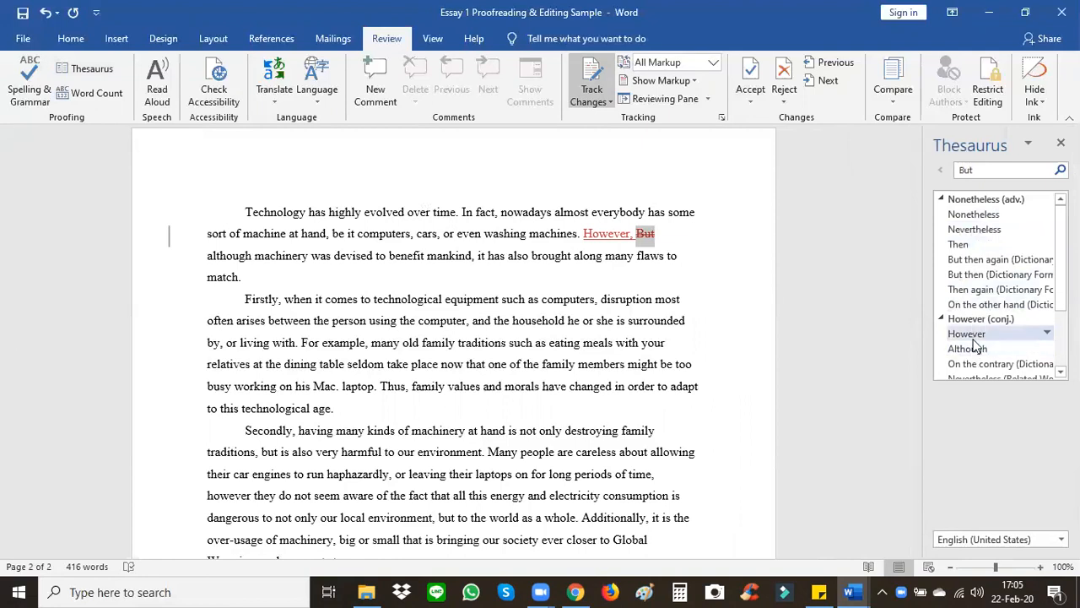
scroll(995, 286, down, 1)
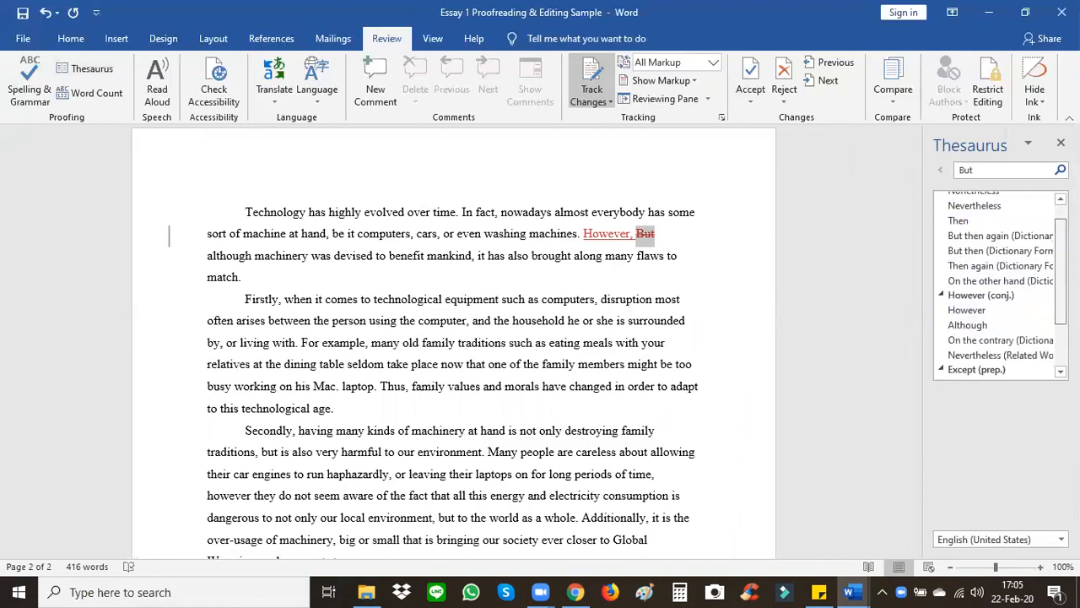
scroll(987, 287, down, 2)
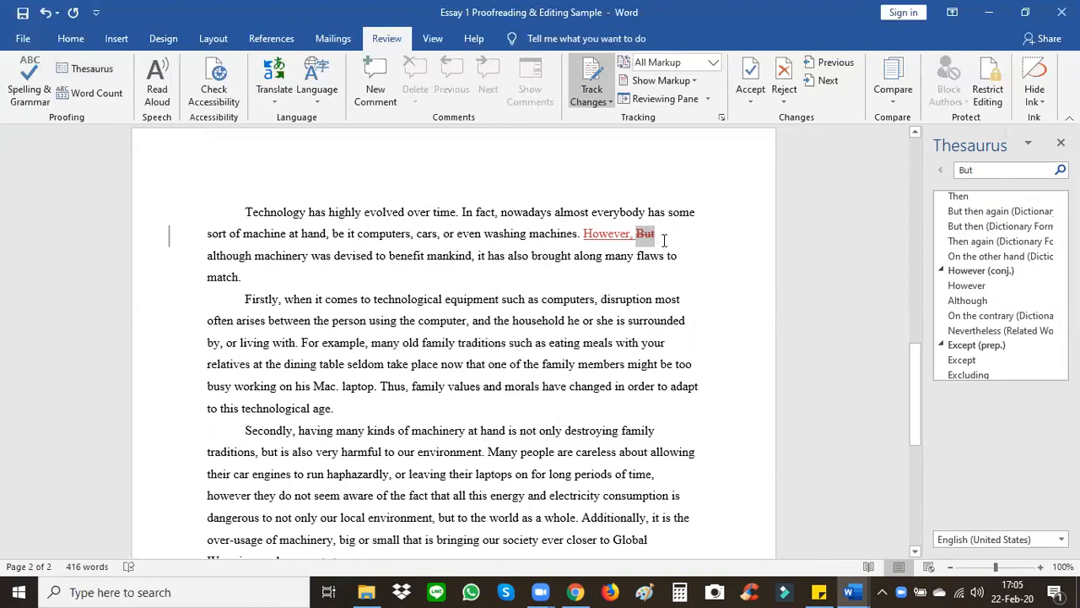
Step: Delete the inserted "However," in front of the struck-out "But" in the first paragraph
click(634, 237)
key(BackSpace)
key(BackSpace)
key(BackSpace)
key(BackSpace)
key(BackSpace)
key(BackSpace)
key(BackSpace)
key(BackSpace)
key(BackSpace)
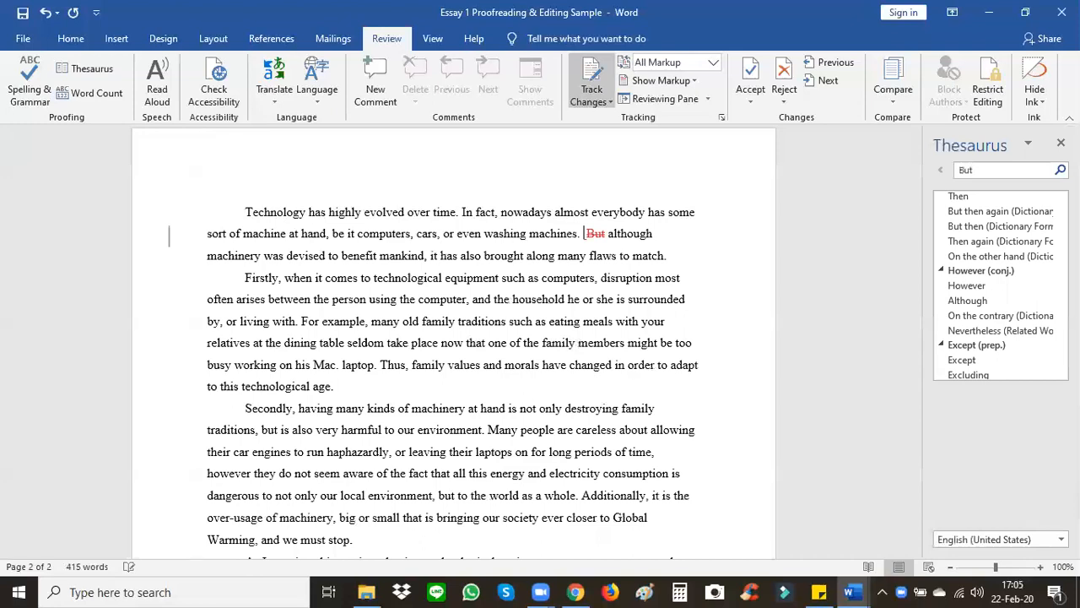
Step: Capitalize "although" in the first paragraph so that the sentence starts with "Although"
click(613, 235)
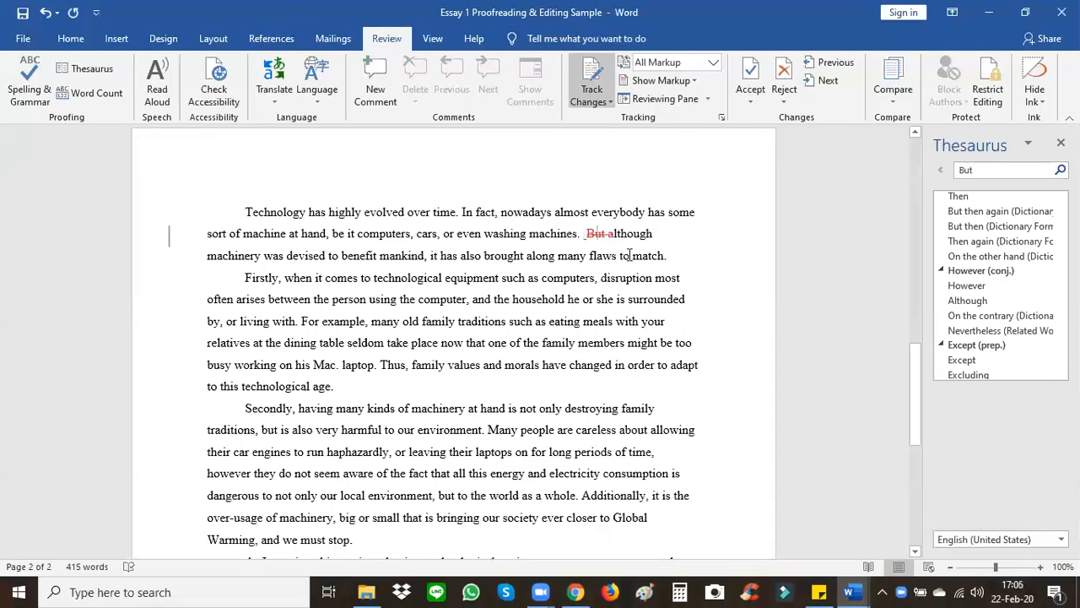
key(BackSpace)
text(A)
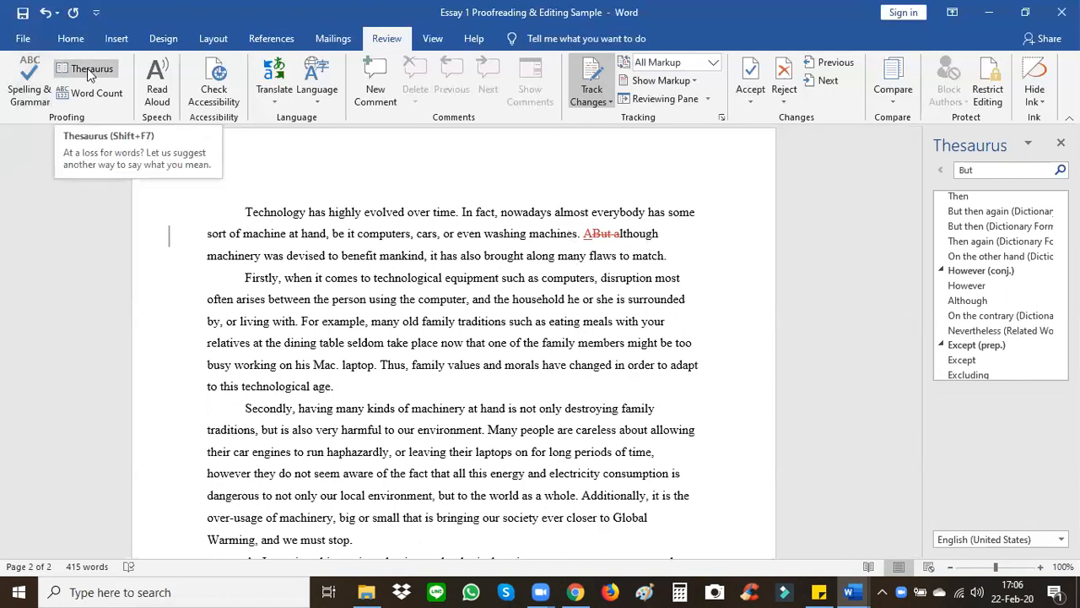
Step: Select the whole essay text from "Technology has highly evolved" to the end and check its word count
drag(240, 209, 630, 437)
click(87, 92)
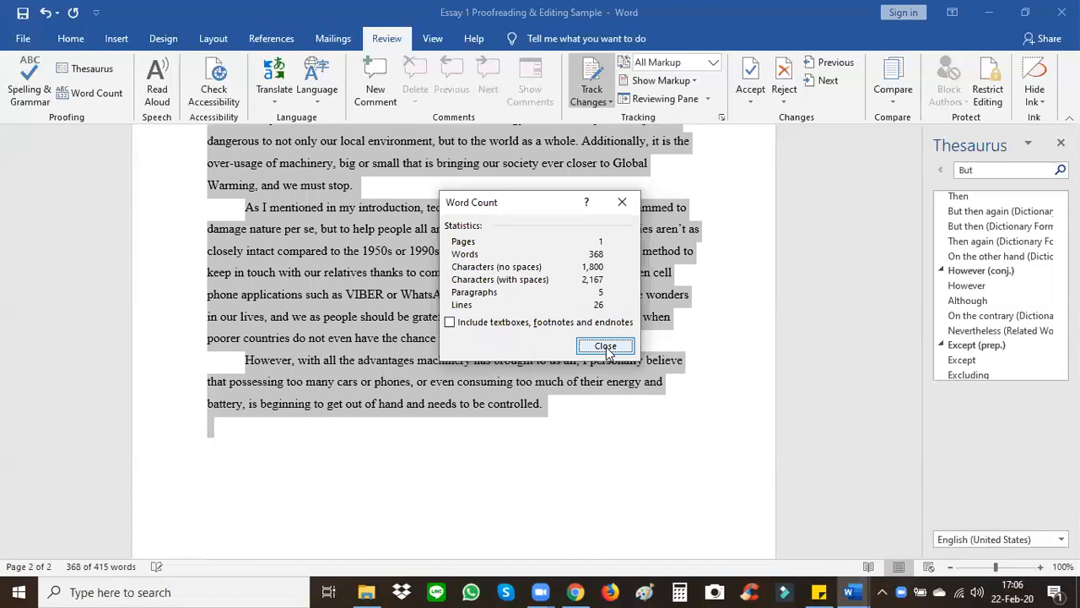
click(606, 346)
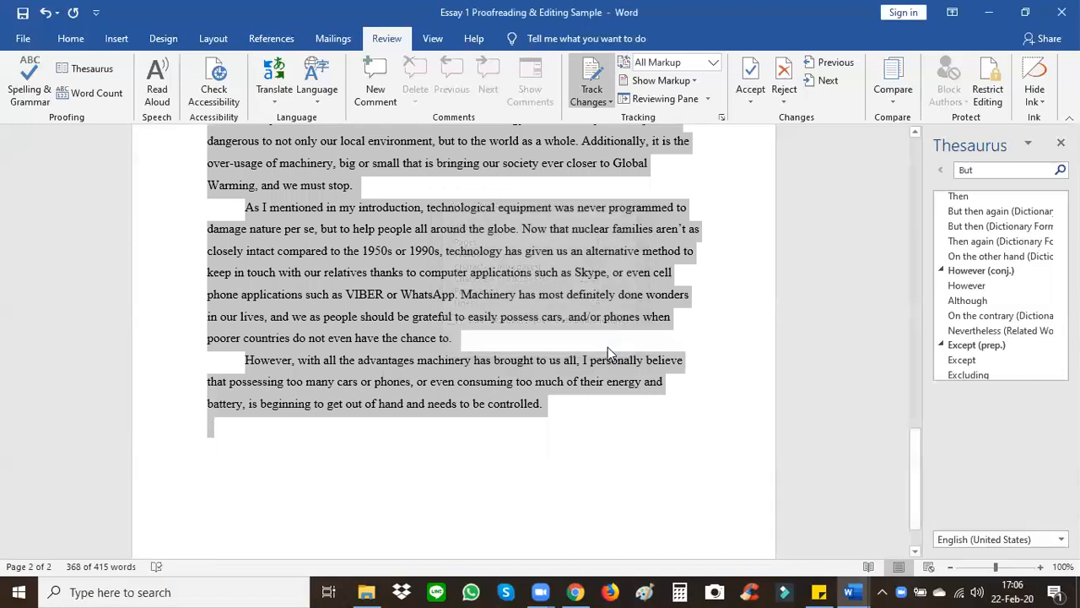
Step: Set the line spacing of the selected essay text to 2.0 and look over the respaced pages
scroll(632, 282, up, 5)
scroll(631, 282, up, 2)
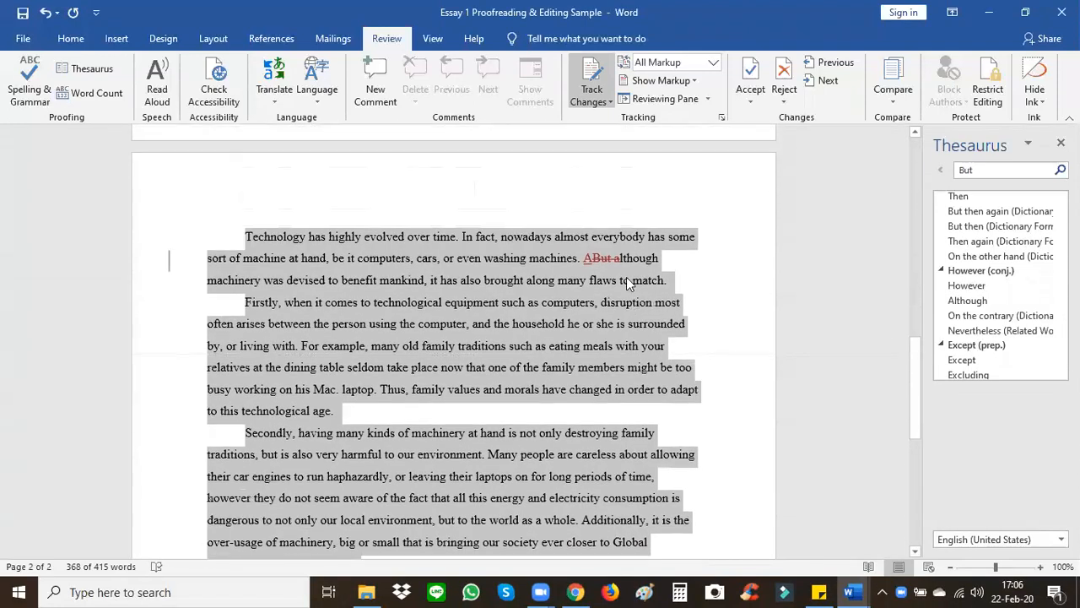
click(71, 38)
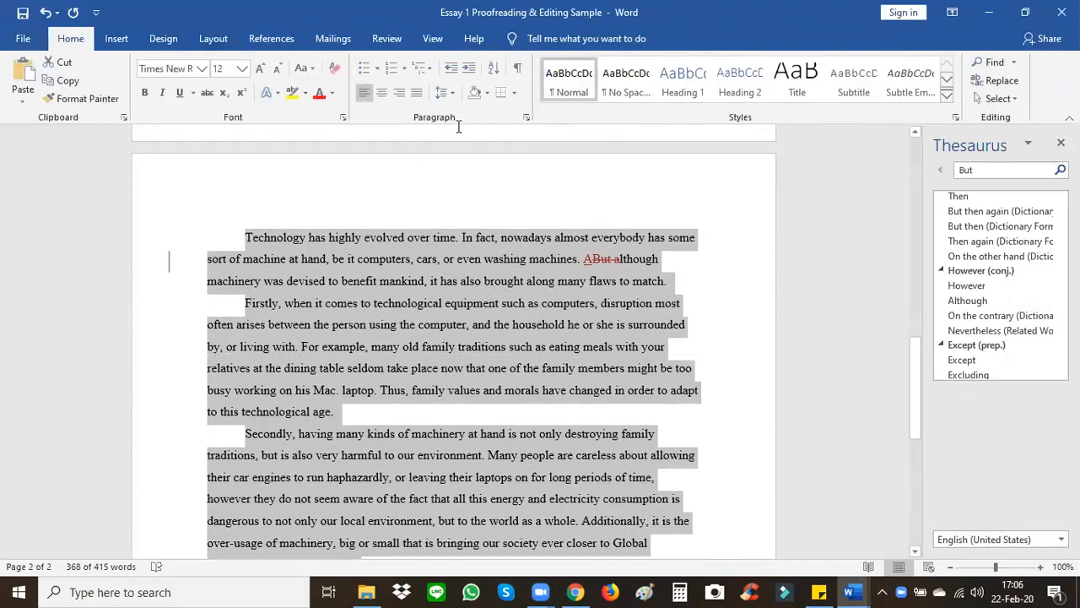
click(452, 90)
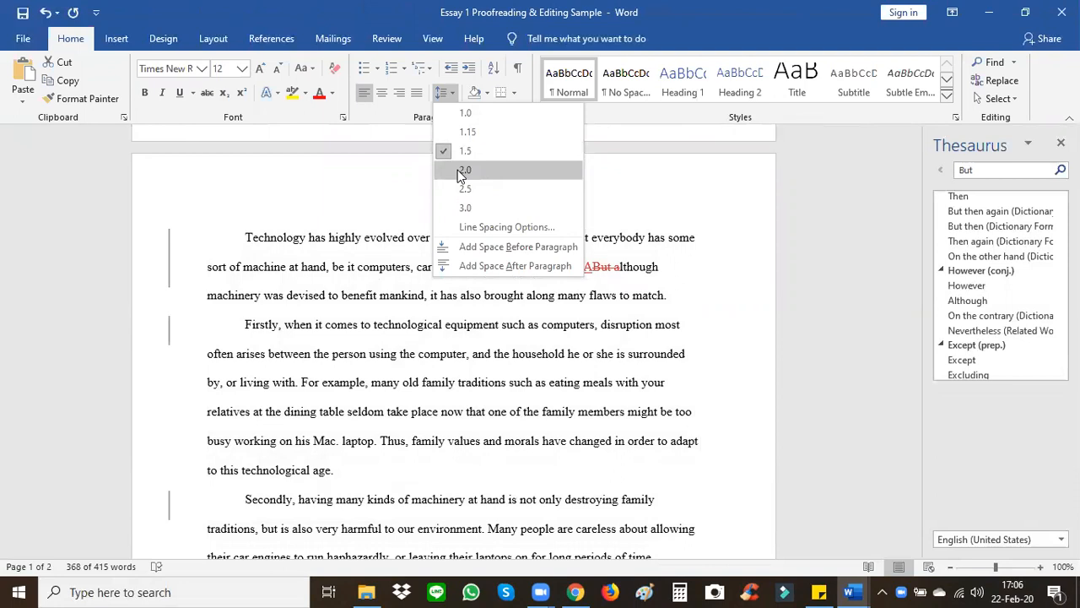
click(457, 170)
scroll(525, 270, down, 8)
scroll(527, 272, down, 4)
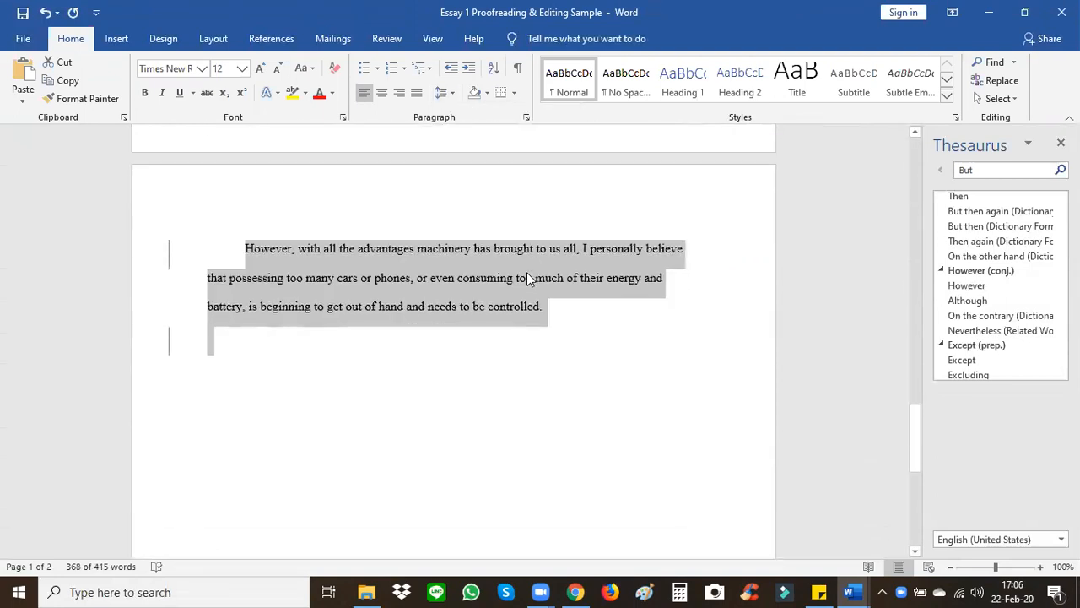
scroll(527, 272, up, 8)
scroll(527, 272, up, 6)
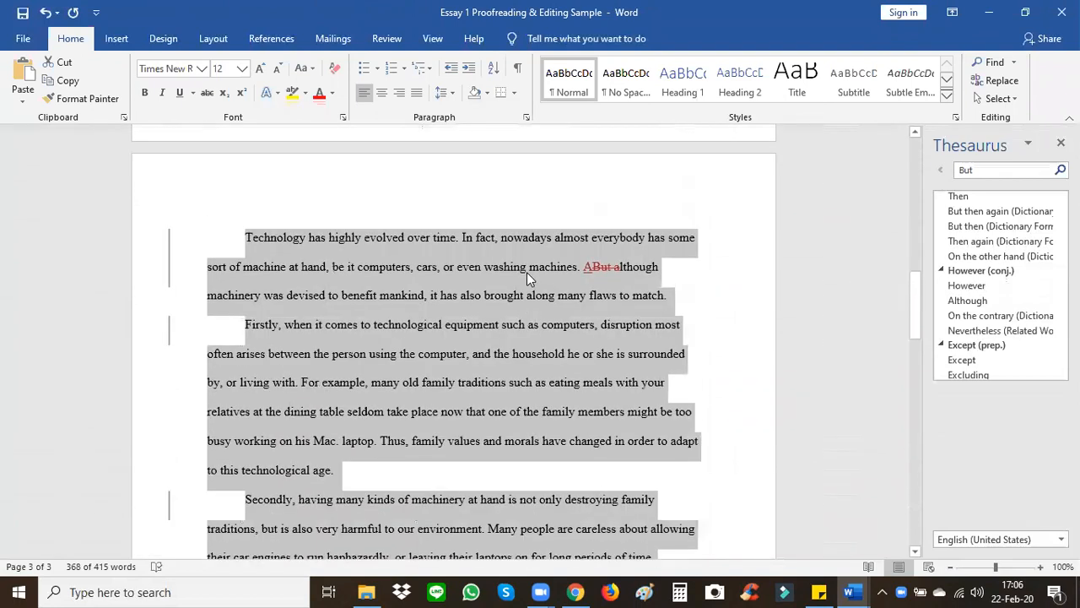
Step: Set the page margins to the Moderate preset
scroll(526, 272, down, 2)
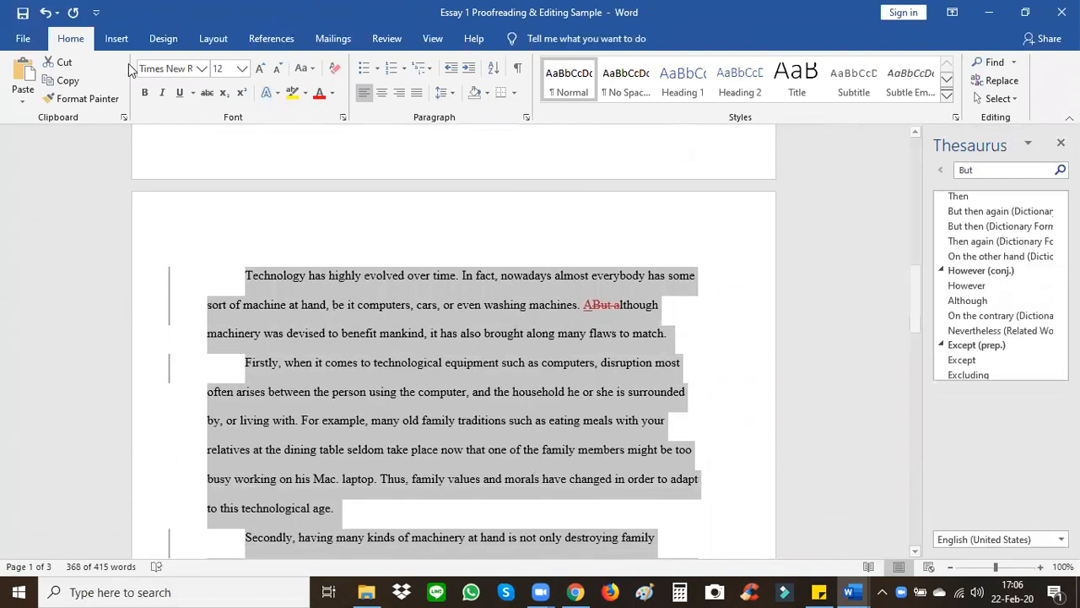
click(212, 41)
click(25, 93)
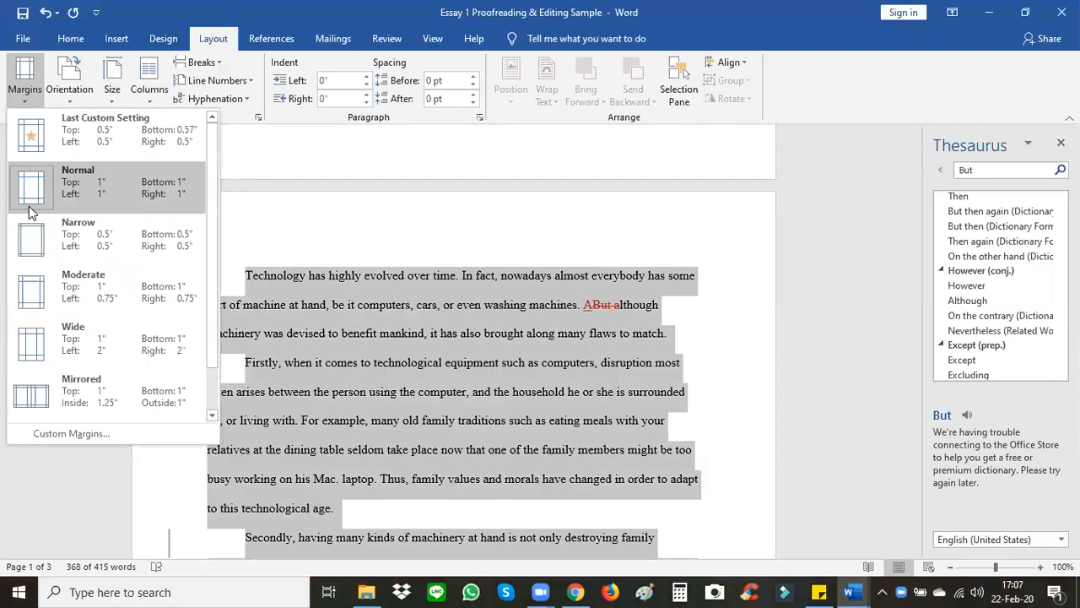
click(26, 300)
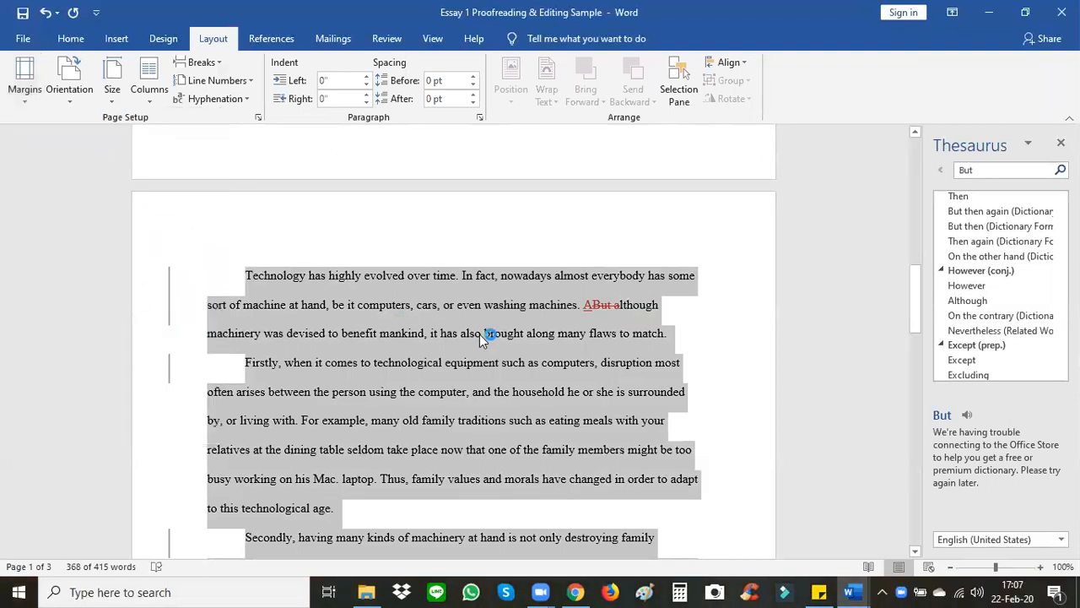
Step: Look over the pages with the current margins and set the page margins to the Narrow preset
scroll(479, 334, down, 6)
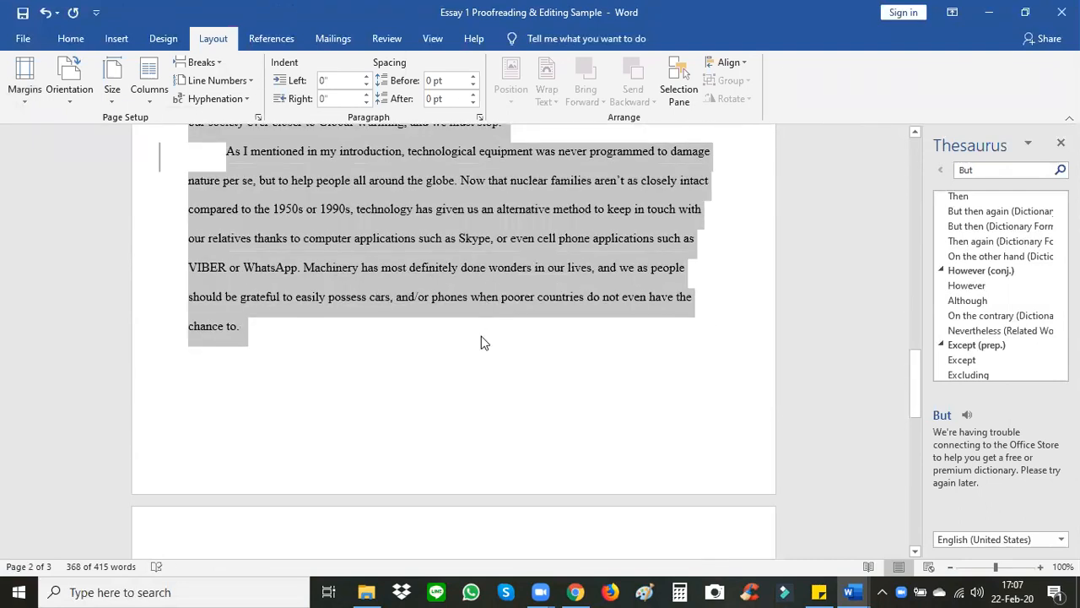
scroll(482, 341, down, 3)
scroll(481, 336, up, 8)
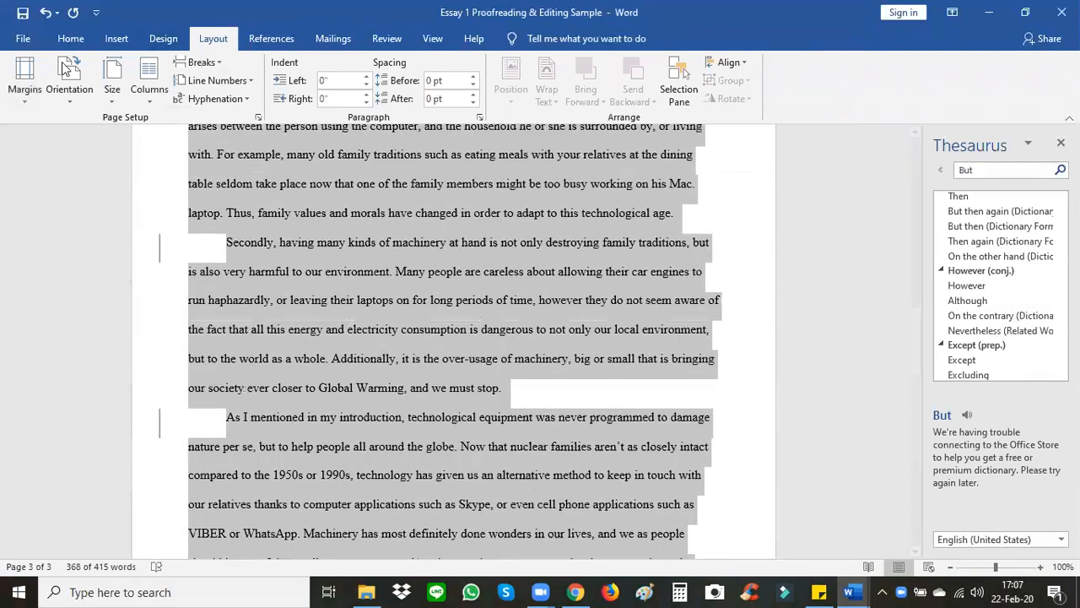
click(25, 84)
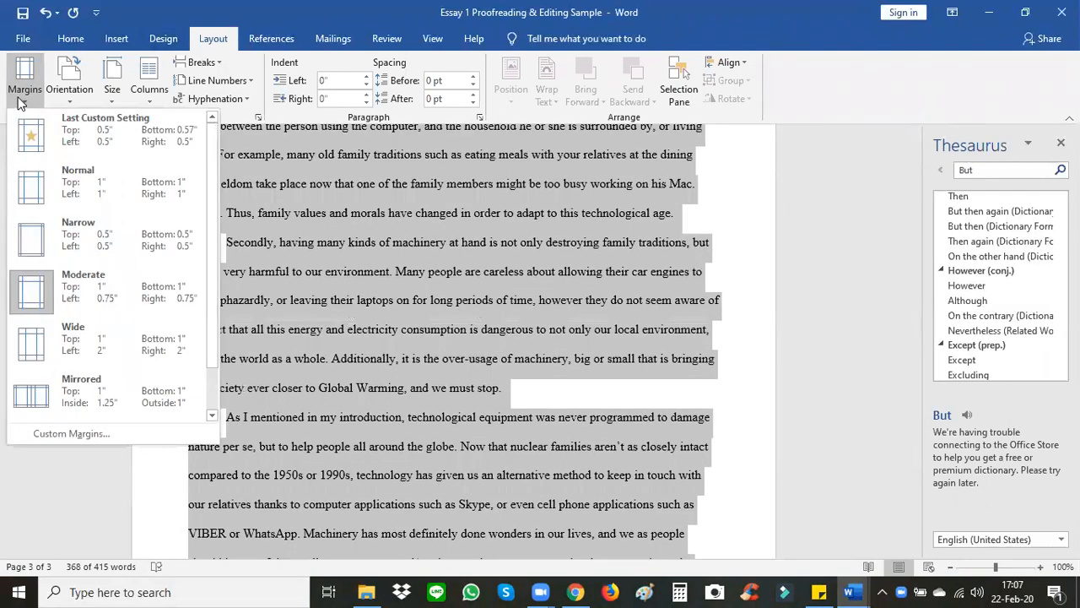
click(29, 242)
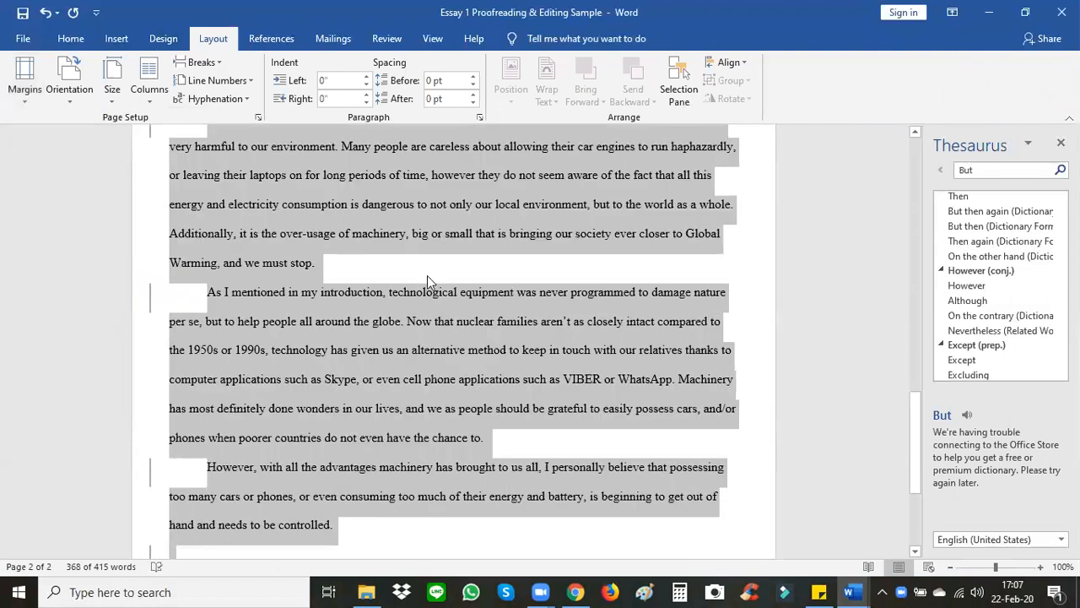
Step: Insert a page break above the first essay paragraph so that "Technology has highly evolved" starts on a new page
scroll(427, 275, up, 3)
scroll(427, 275, up, 5)
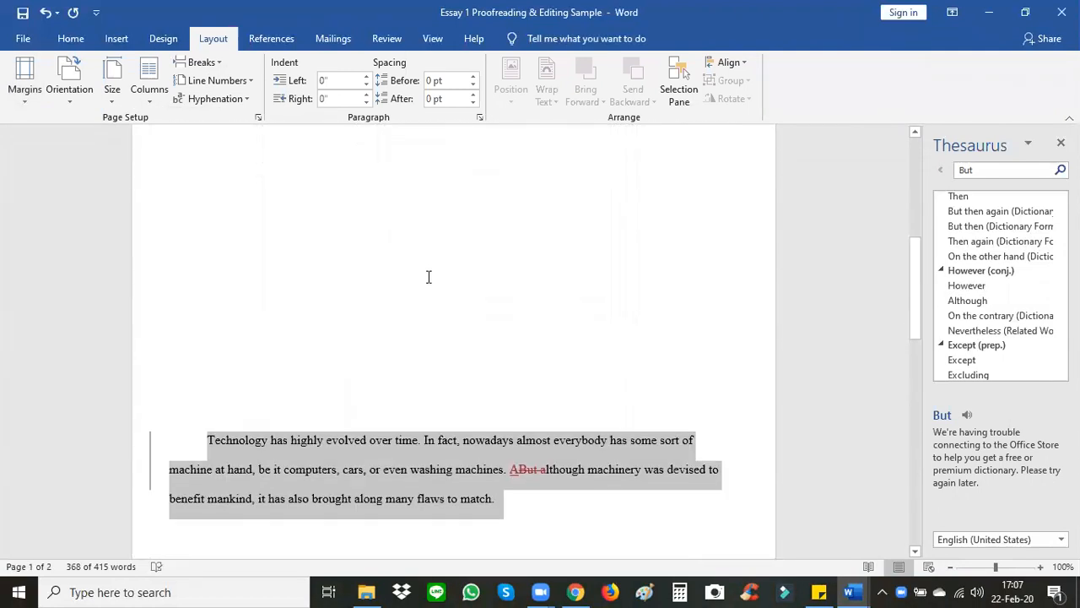
click(292, 188)
key(ctrl+Return)
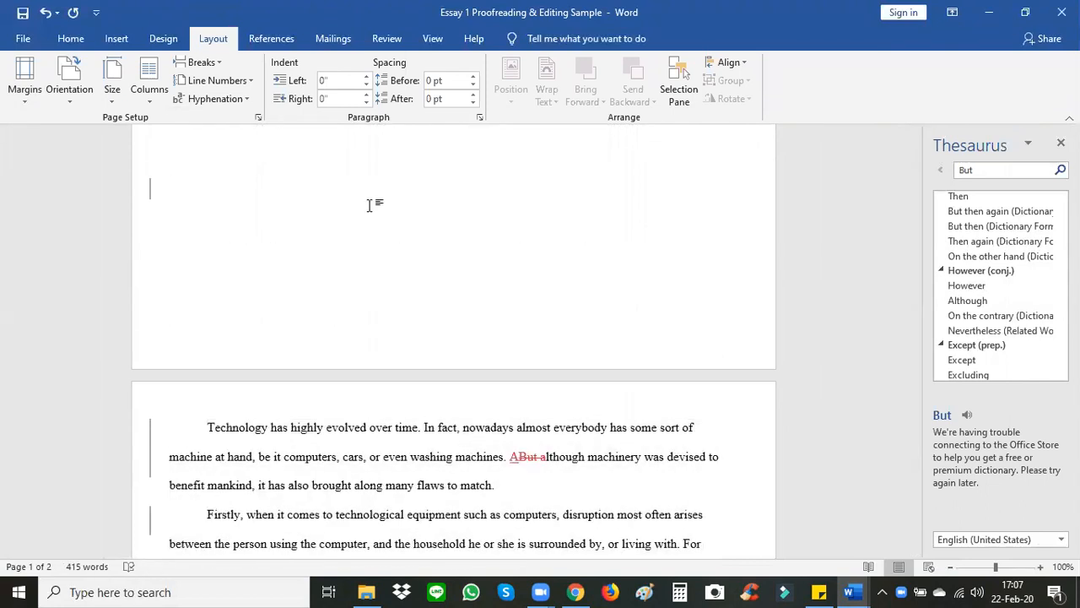
Step: Look over the essay pages and set the page margins to the Normal preset
scroll(520, 365, down, 3)
scroll(520, 365, down, 5)
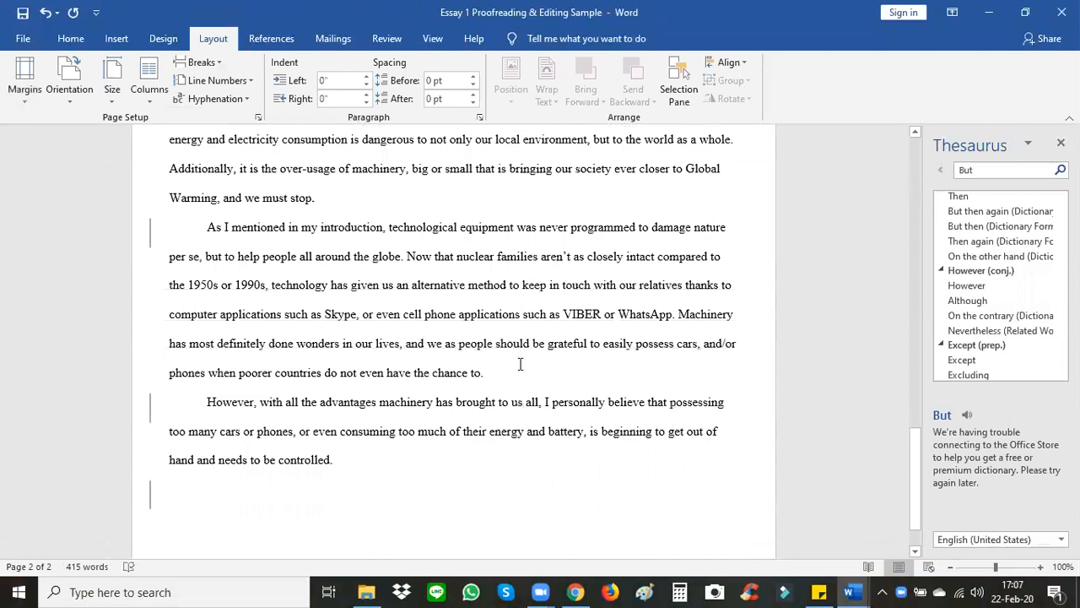
scroll(519, 365, up, 5)
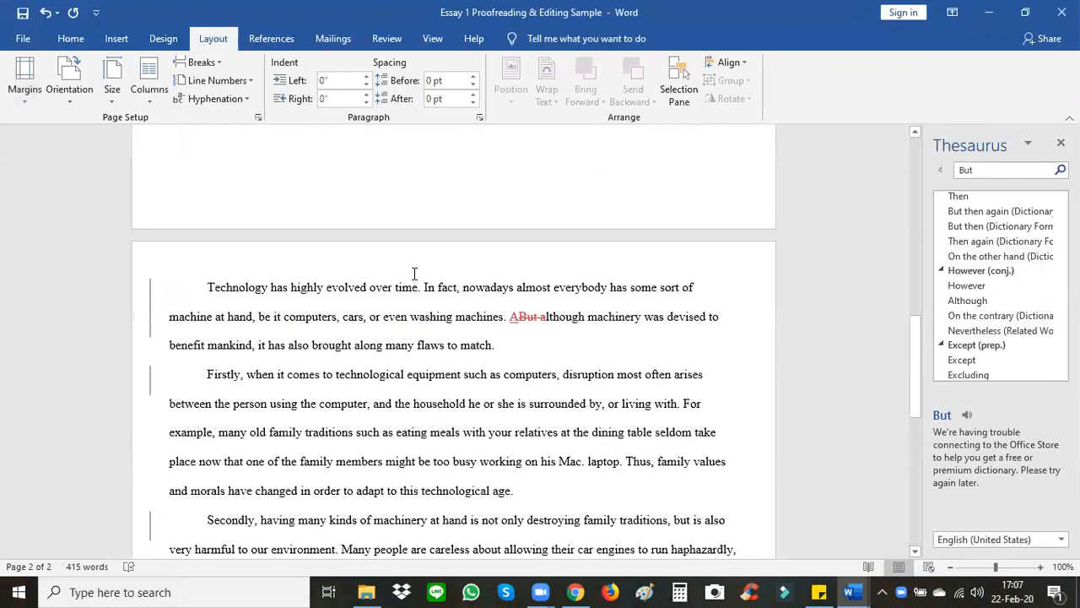
click(25, 88)
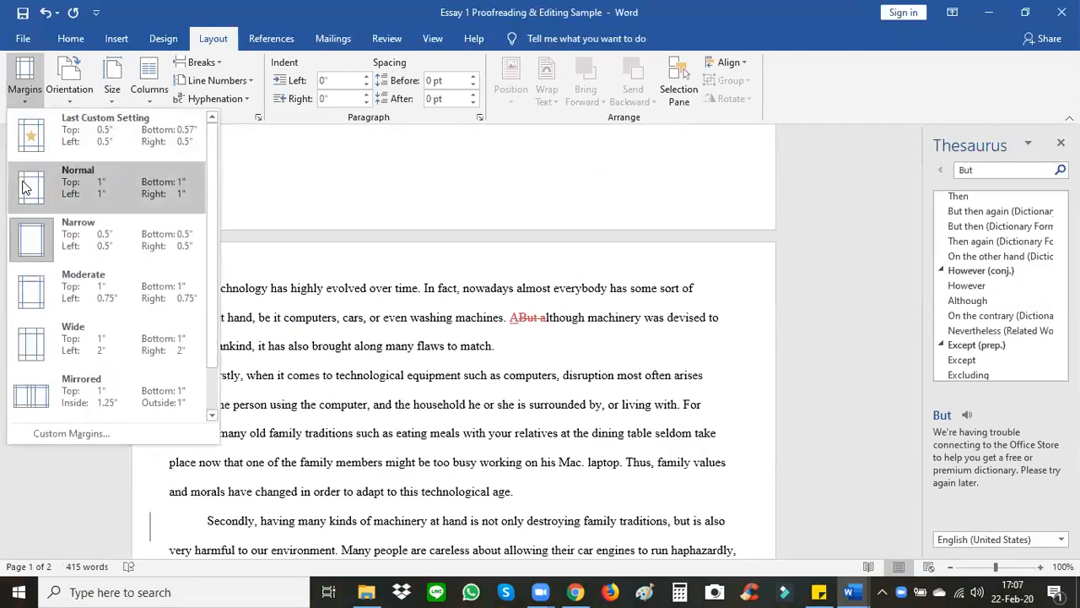
click(24, 187)
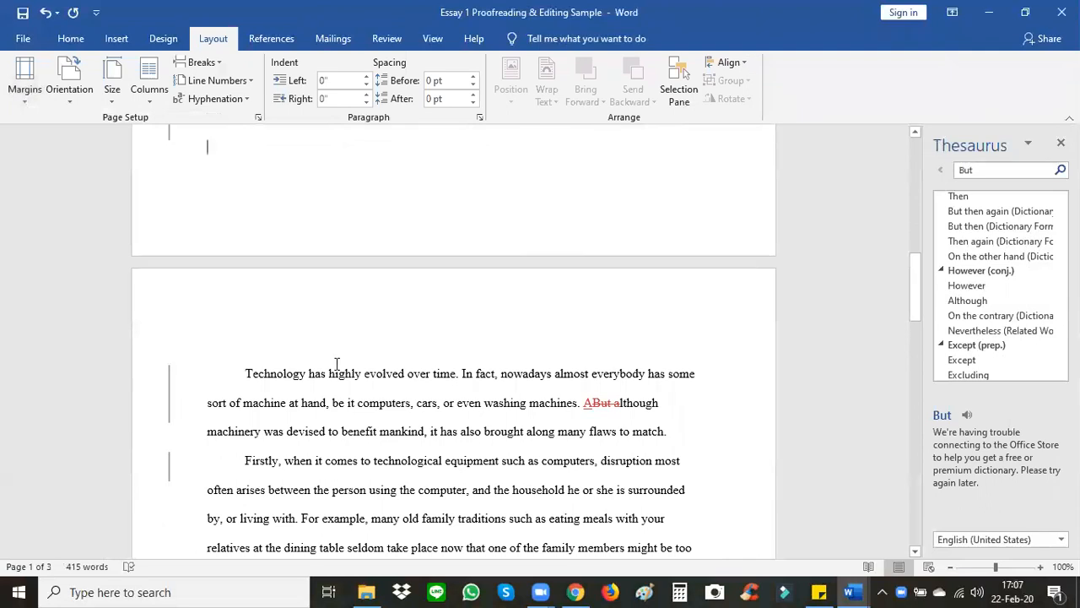
Step: Set the line spacing of the whole essay text from "Technology has highly evolved" to the end to 1.5
drag(246, 362, 632, 529)
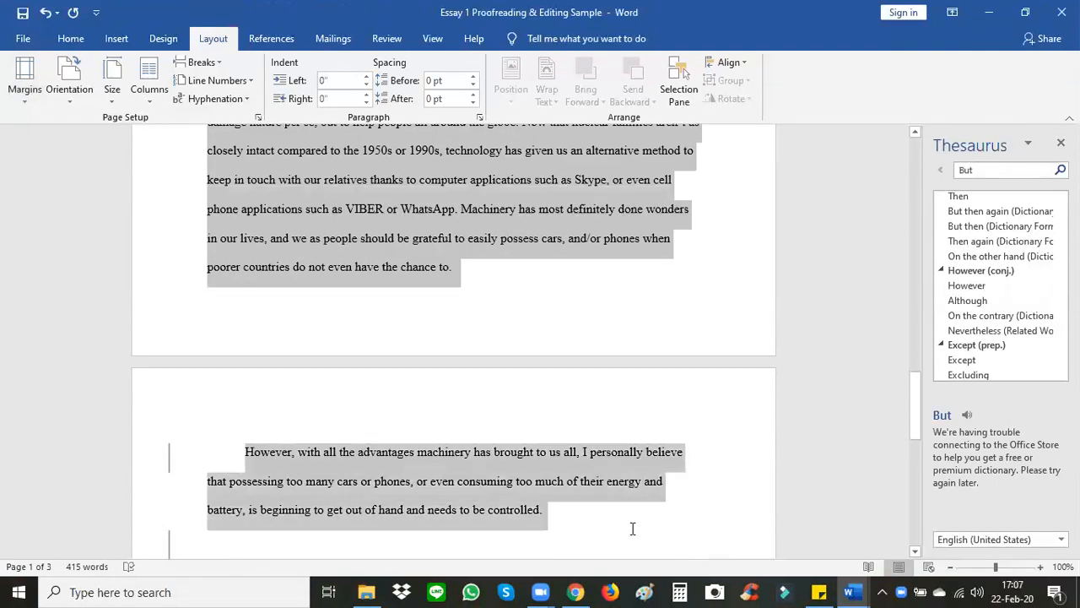
click(70, 38)
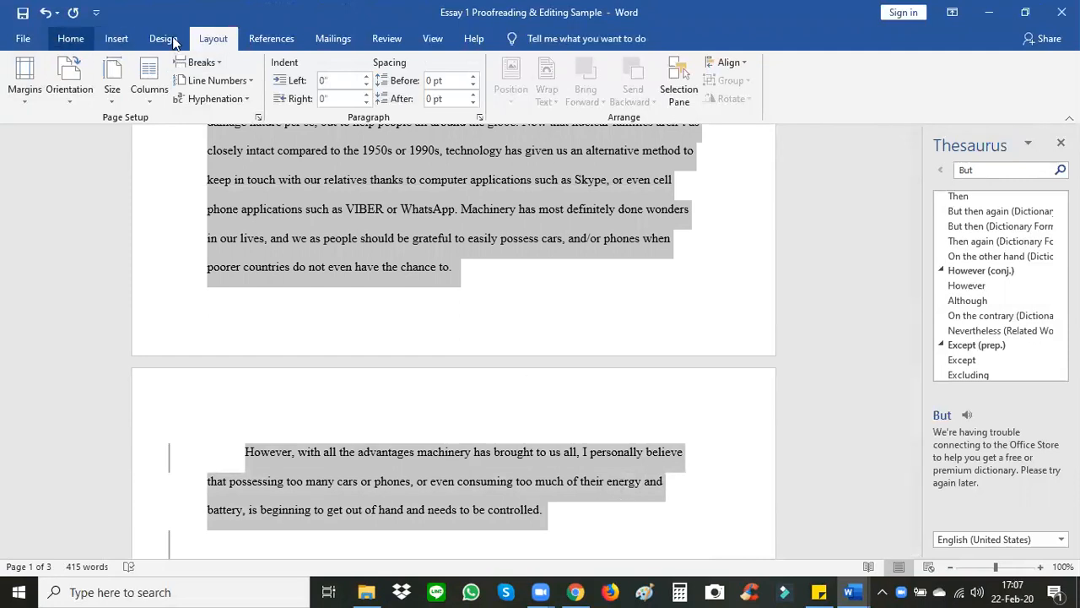
click(443, 93)
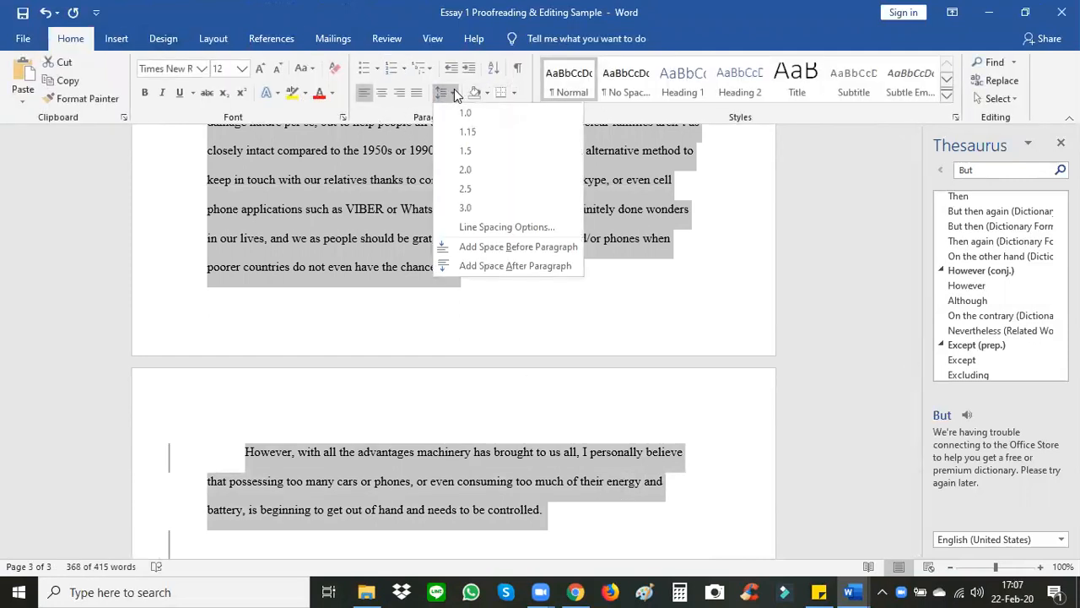
click(465, 150)
click(524, 291)
scroll(523, 291, up, 10)
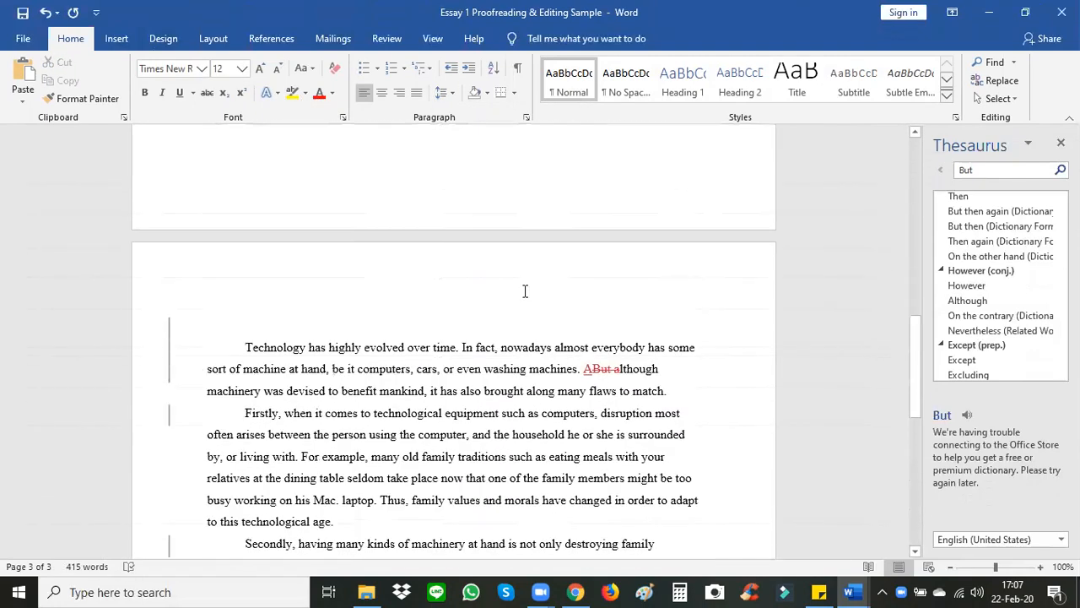
click(365, 208)
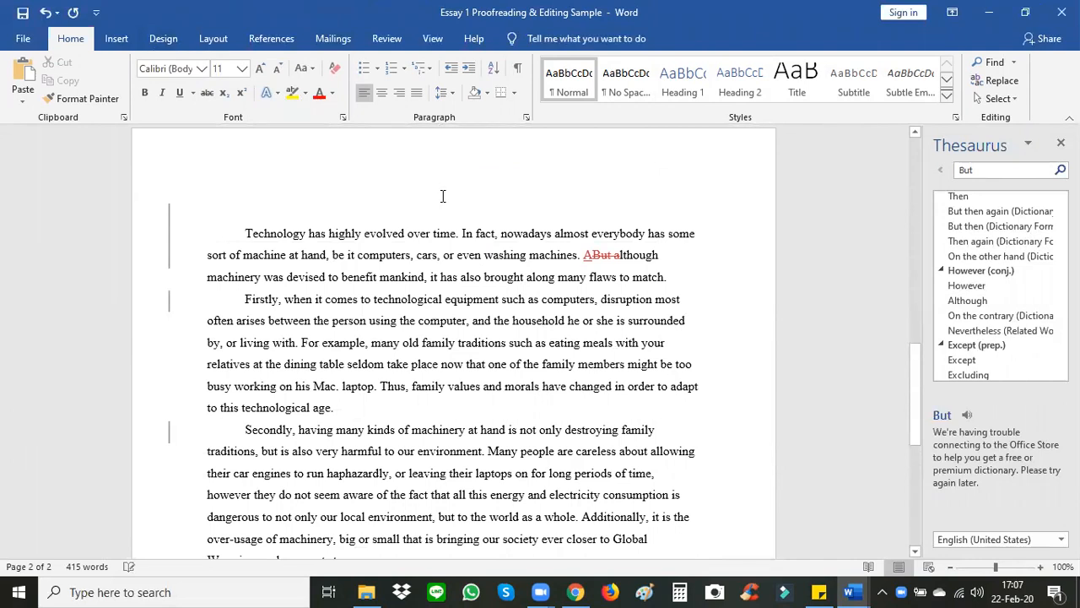
scroll(444, 203, up, 3)
scroll(453, 234, down, 4)
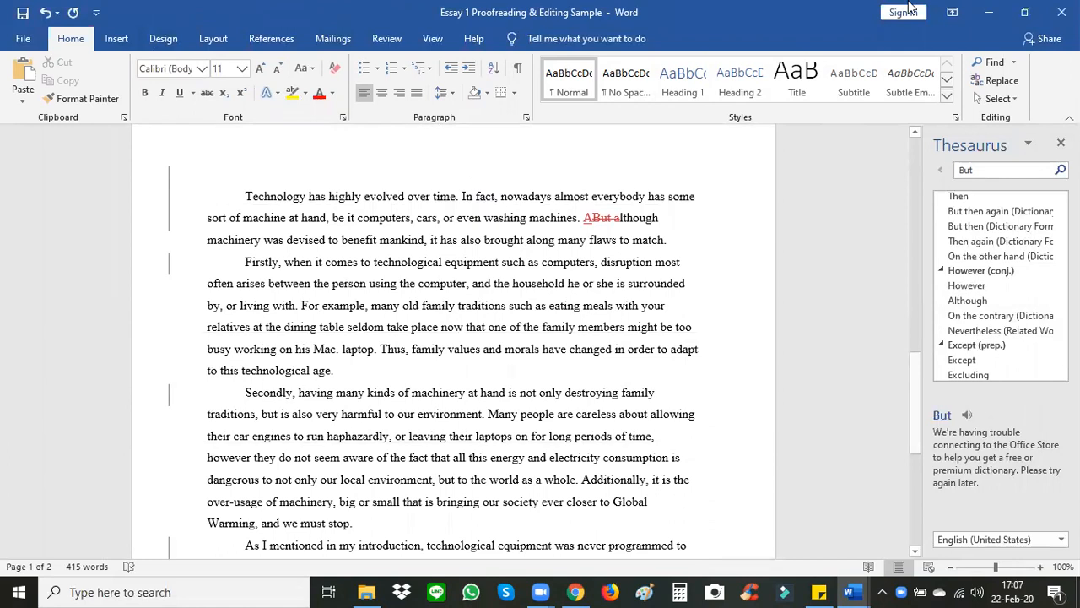
Step: In the second paragraph, insert "by which" after "household" and delete "by" after "surrounded"
scroll(615, 276, down, 1)
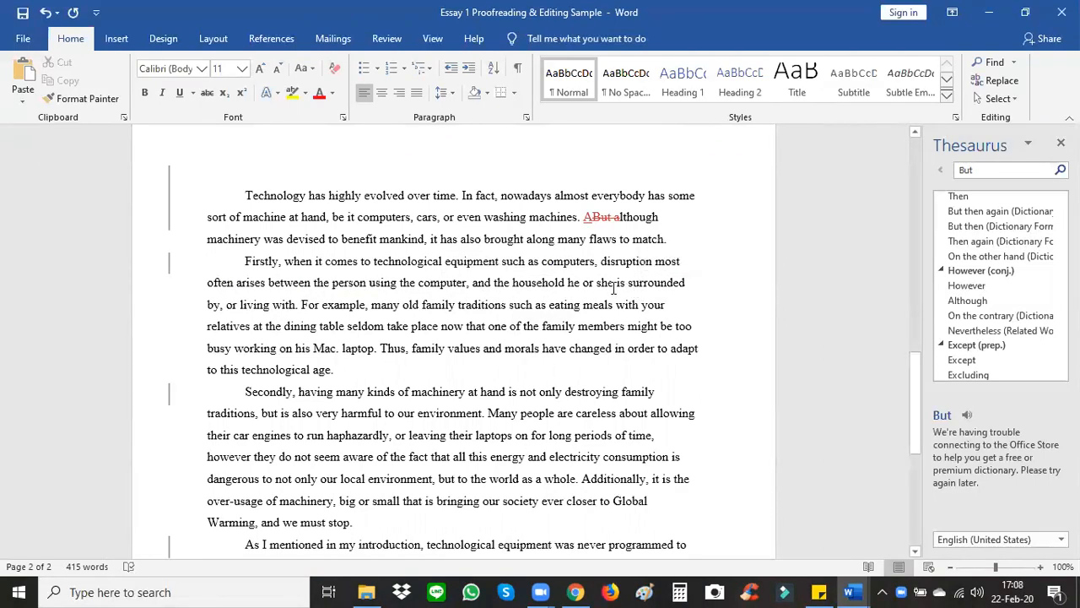
click(590, 289)
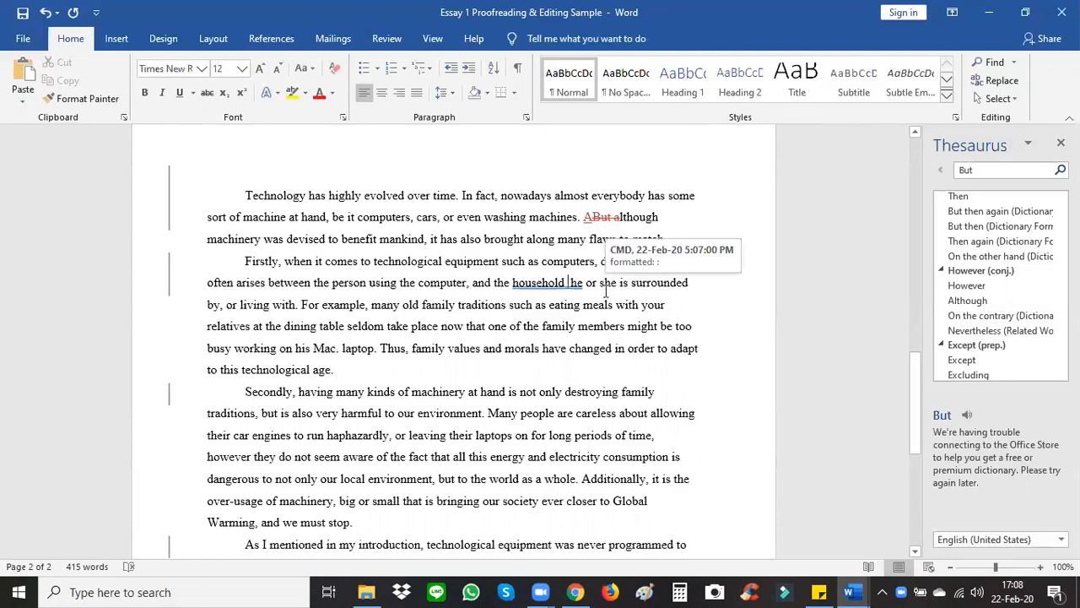
text(by which)
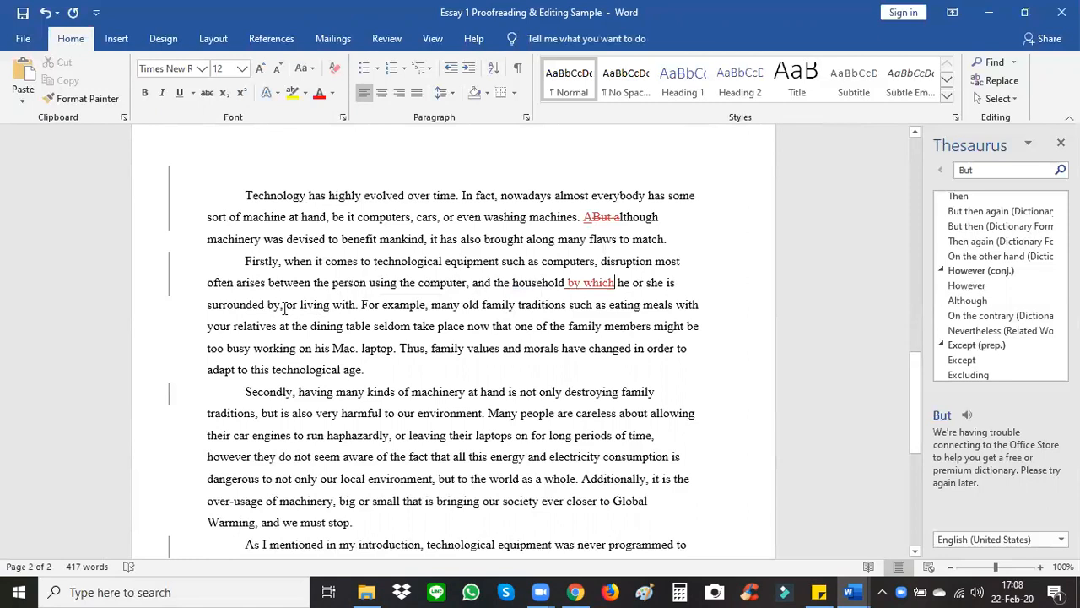
click(278, 306)
text(,)
Step: Insert "the people he/she is" between "or" and "living" in the second paragraph's first sentence
click(512, 283)
drag(512, 282, 565, 283)
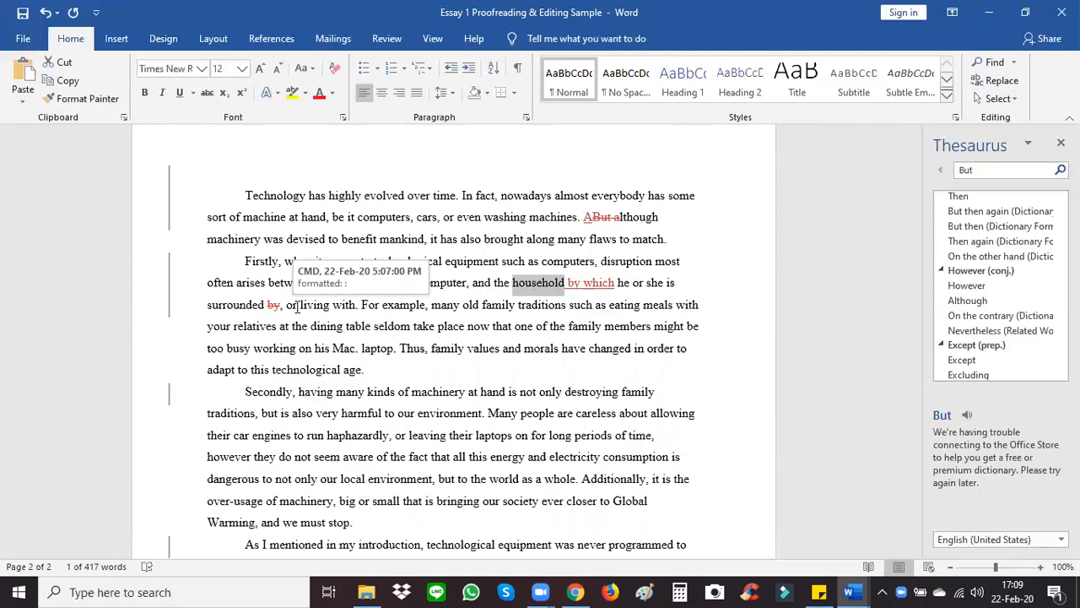
click(297, 306)
text(the [ep)
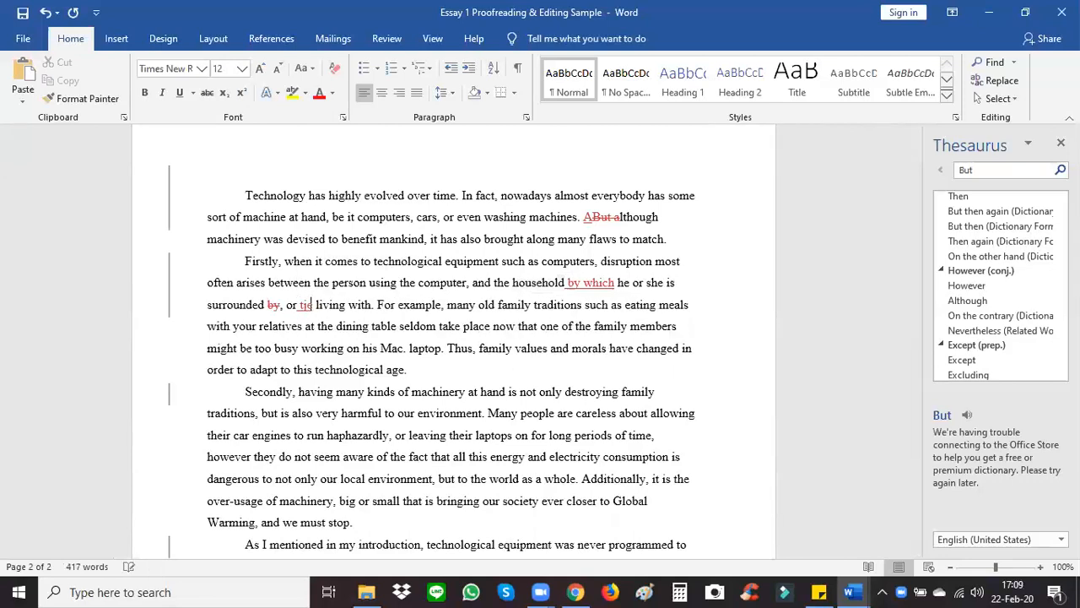
key(BackSpace)
key(BackSpace)
key(BackSpace)
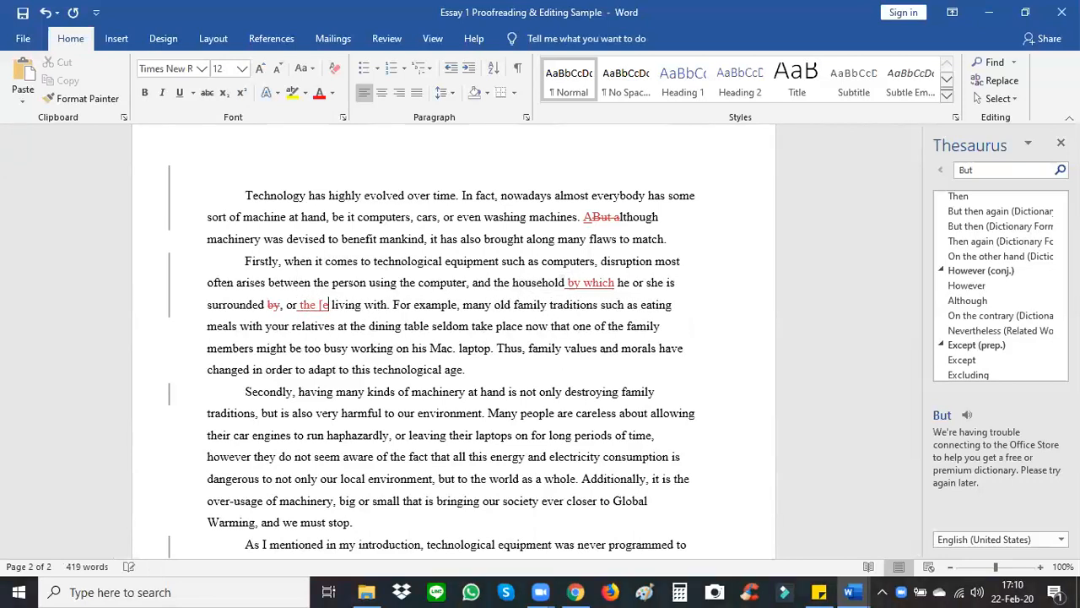
text(peop)
text(le he/s)
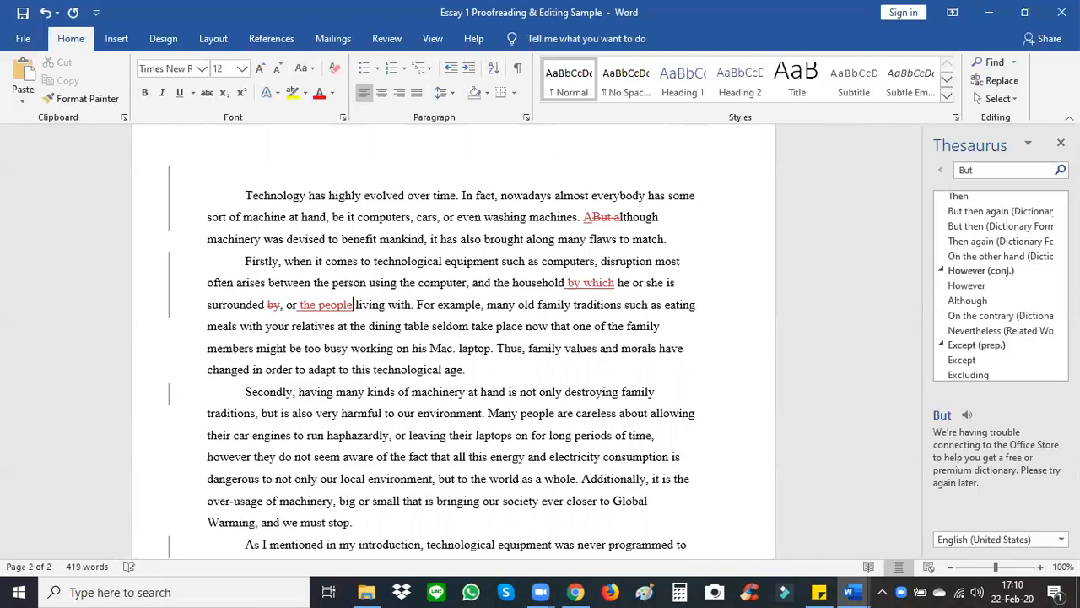
text(he)
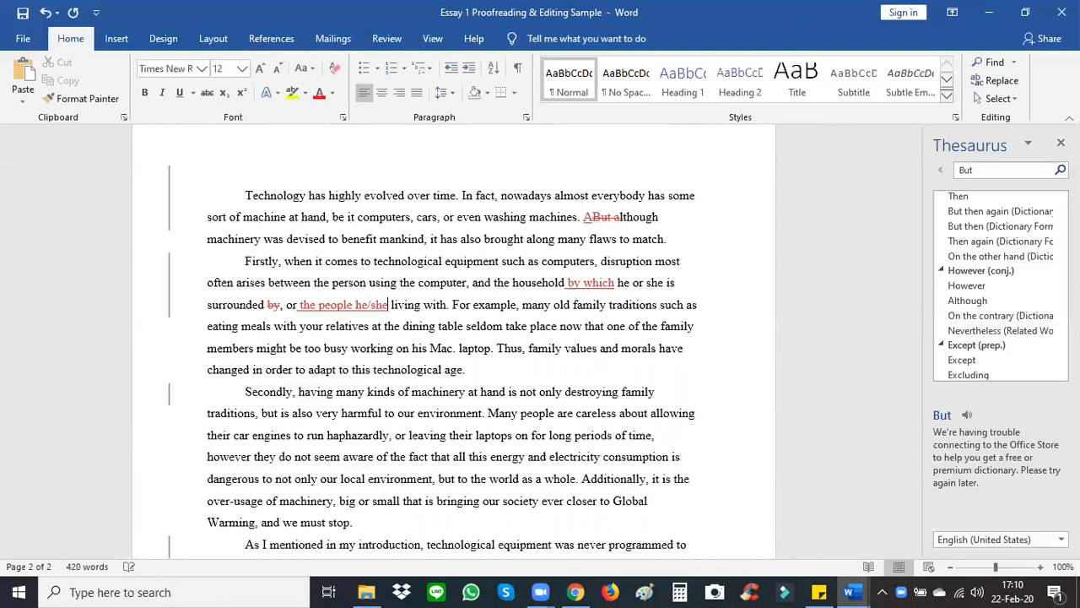
text( is)
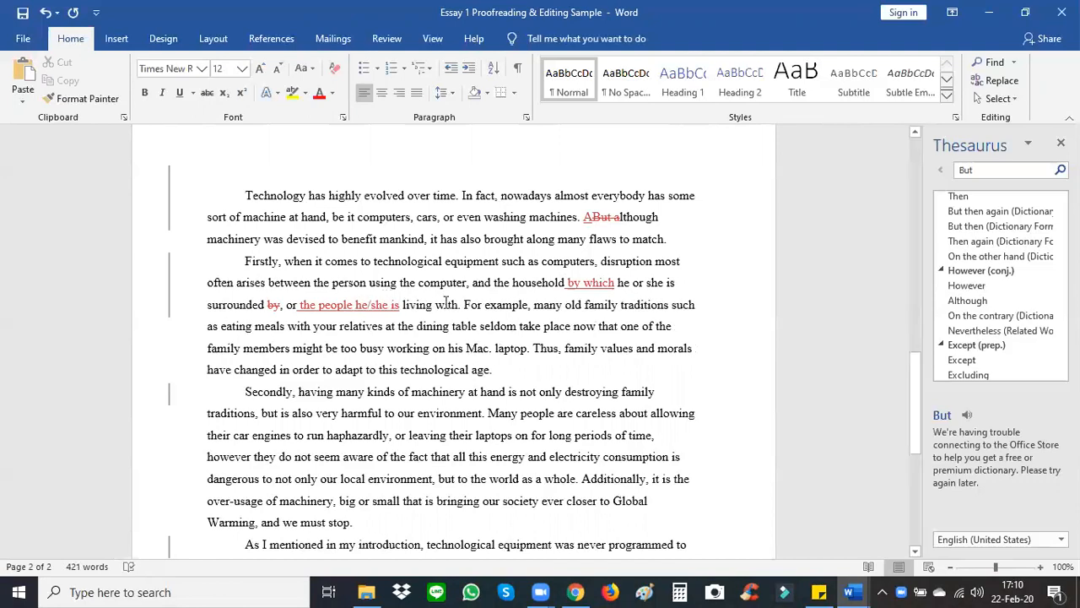
Step: Delete "with" after "living" and insert "with whom" after "the people" in the same sentence
click(460, 305)
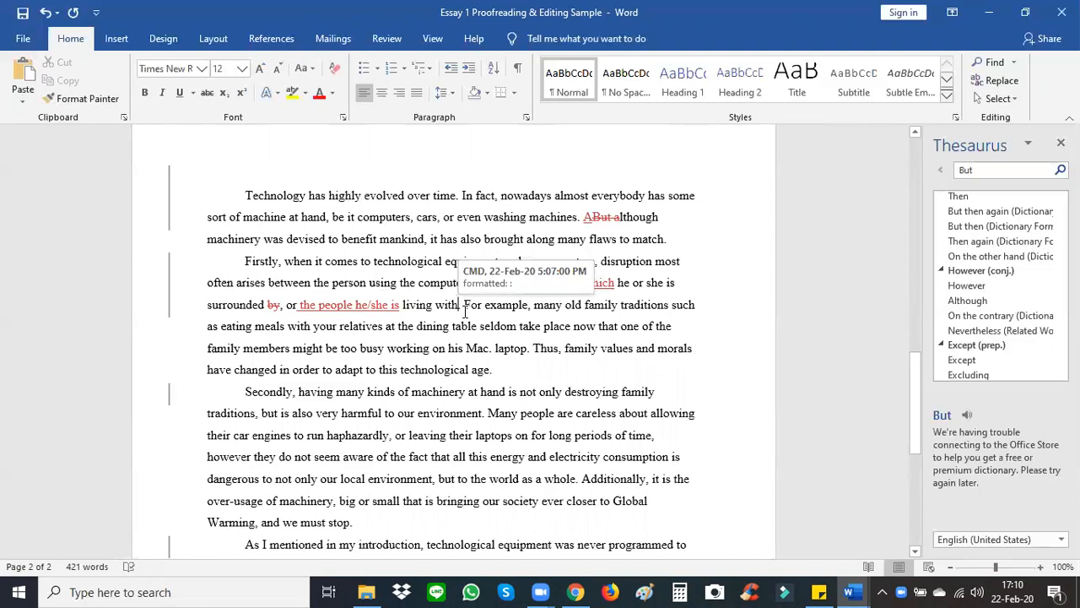
key(BackSpace)
key(BackSpace)
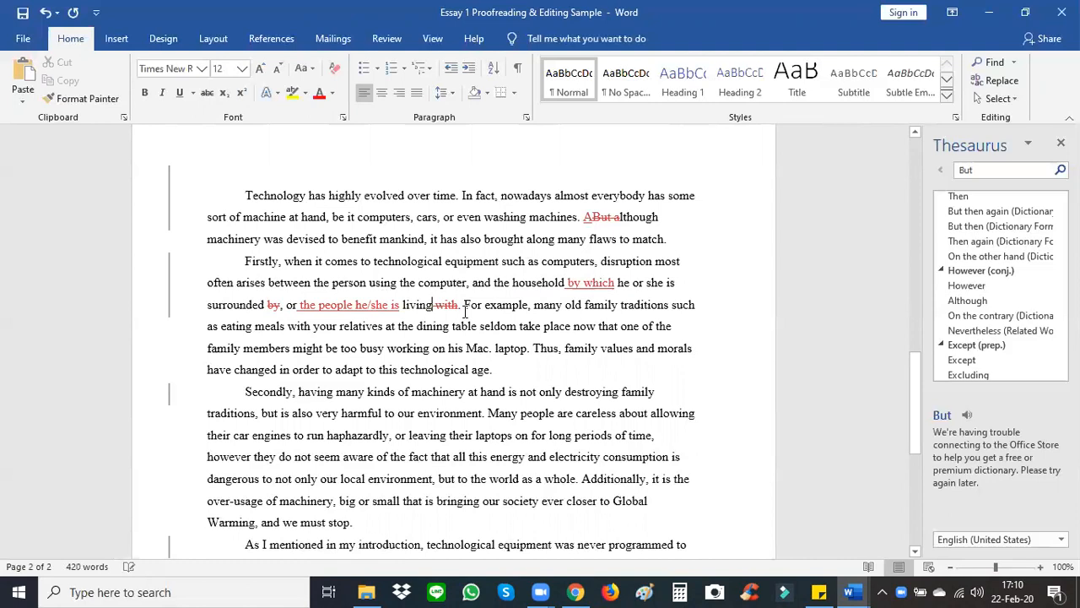
key(BackSpace)
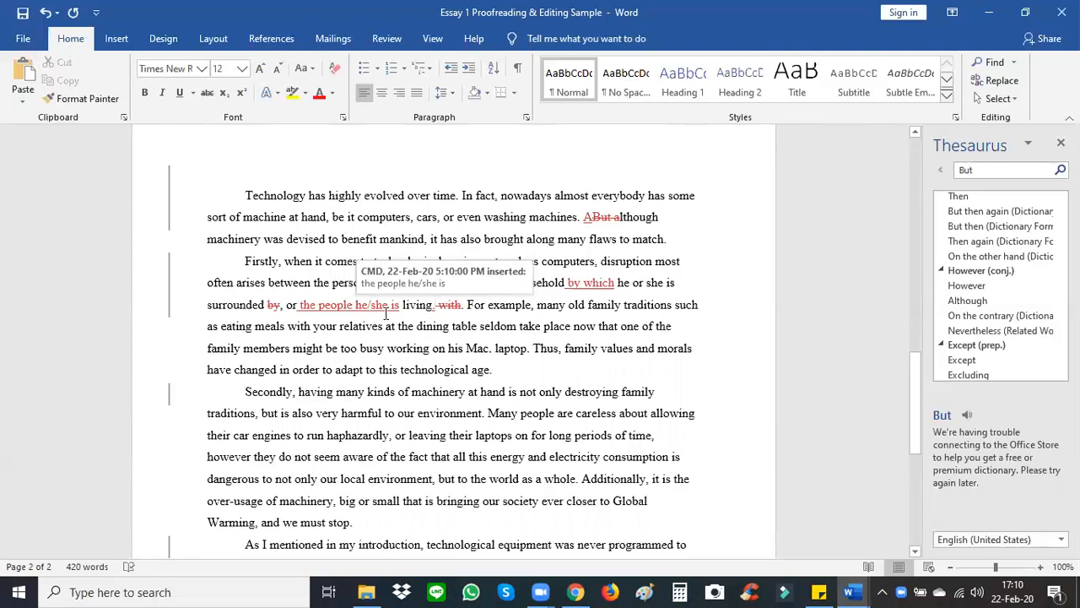
text(with whom)
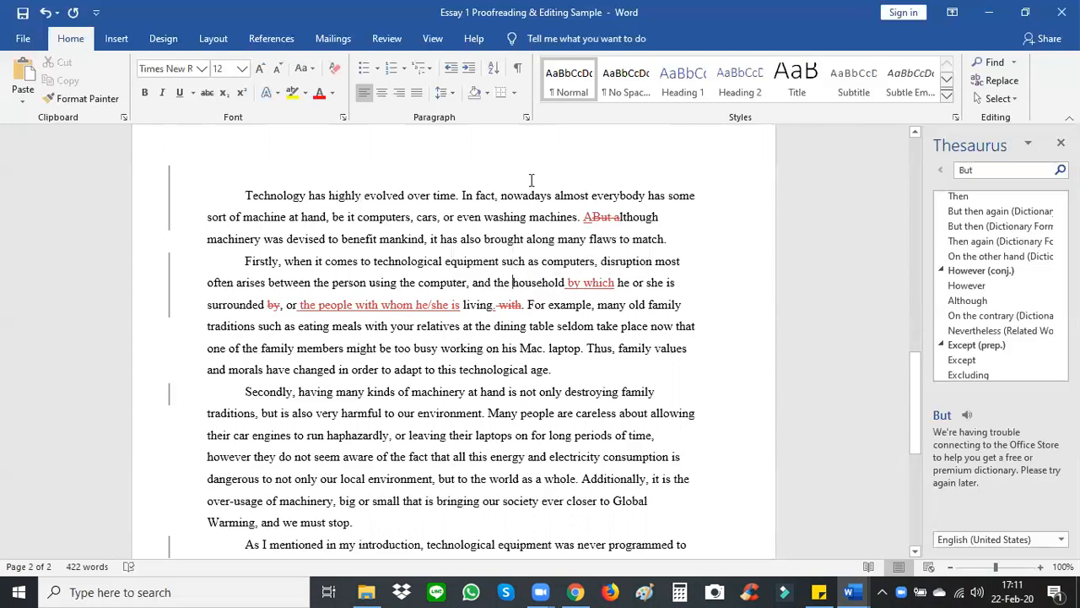
Step: Add a comment on the word "household" reading "Do you mean to say that the household includes people?"
click(386, 39)
click(375, 93)
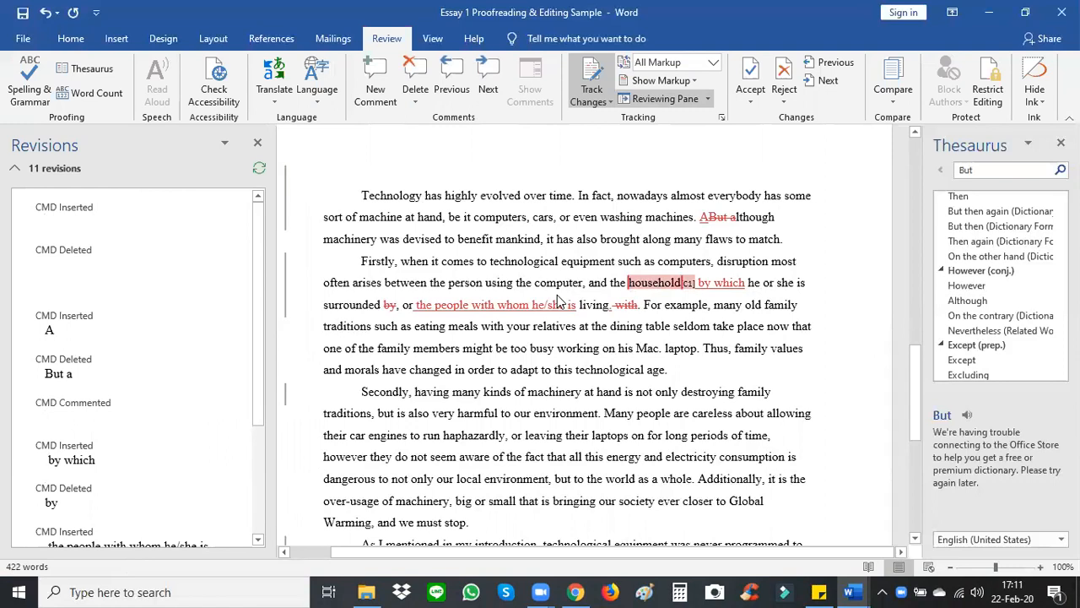
text(Do you m)
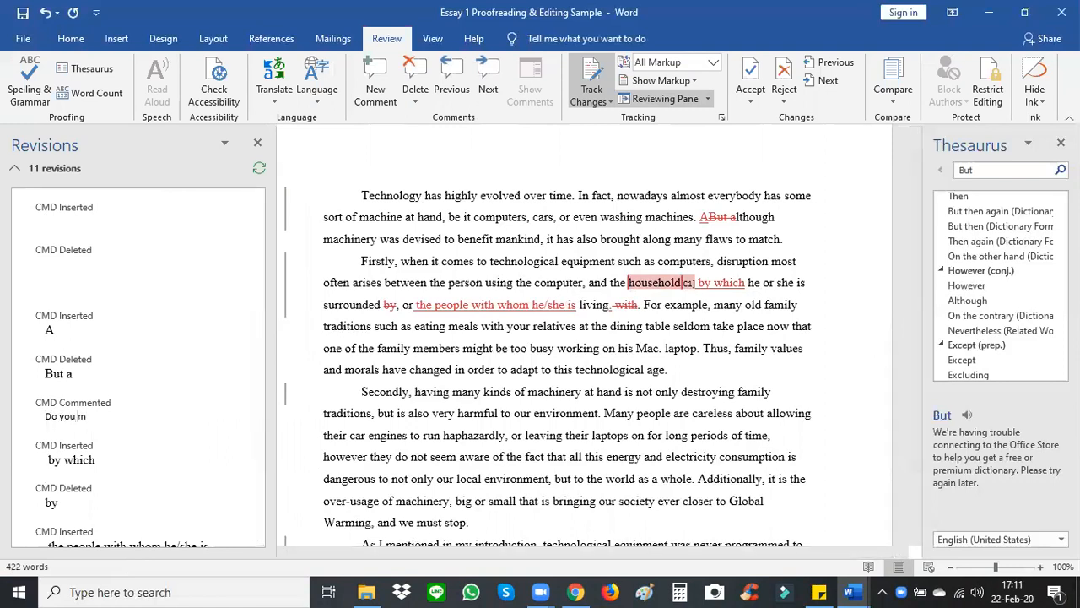
text(ean to say that the house)
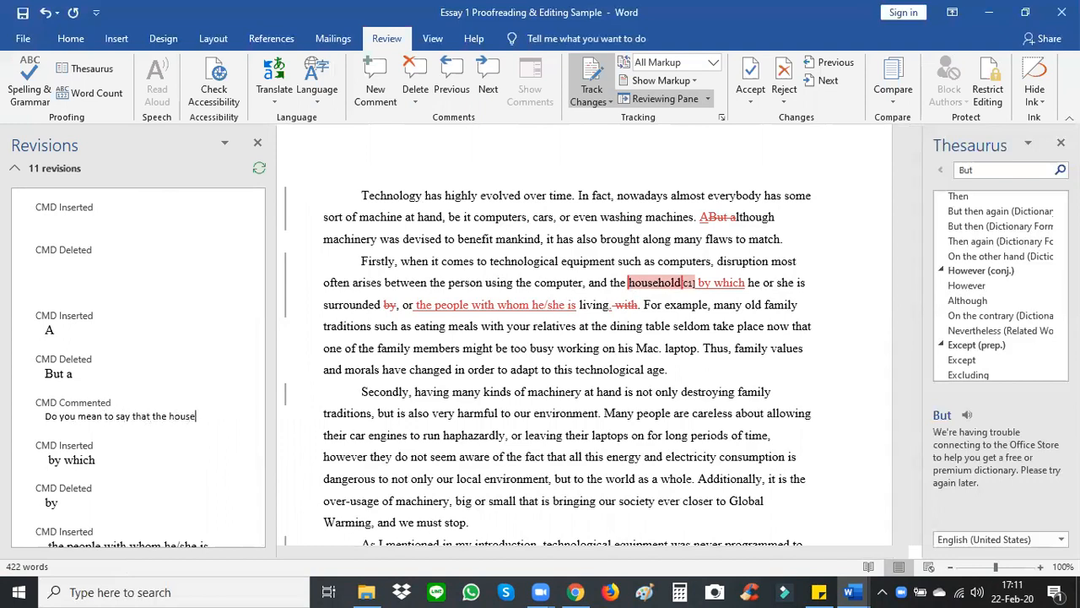
text(hold includes people)
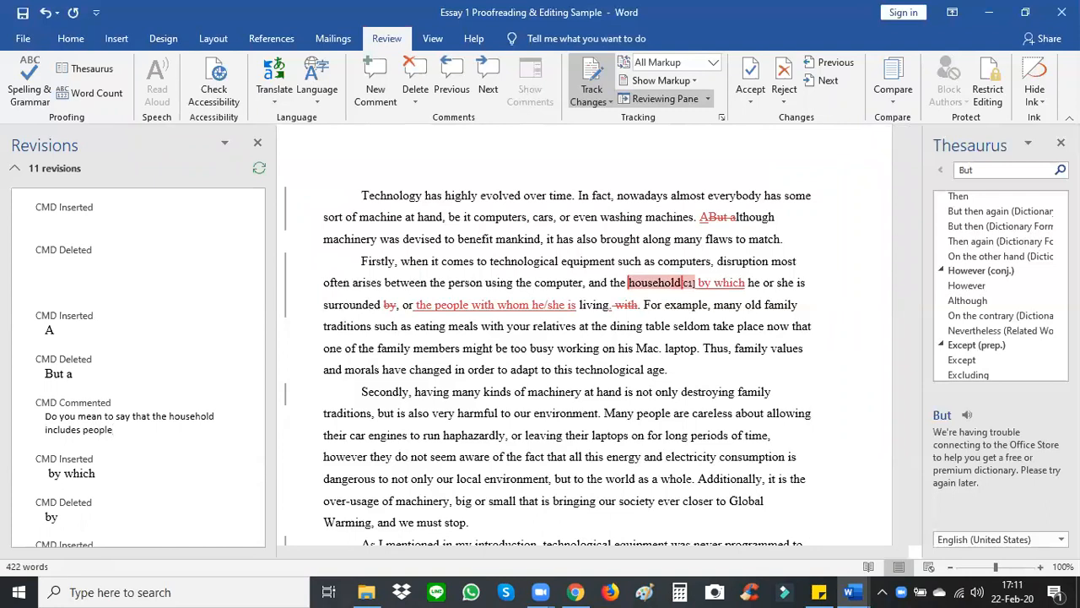
text(?)
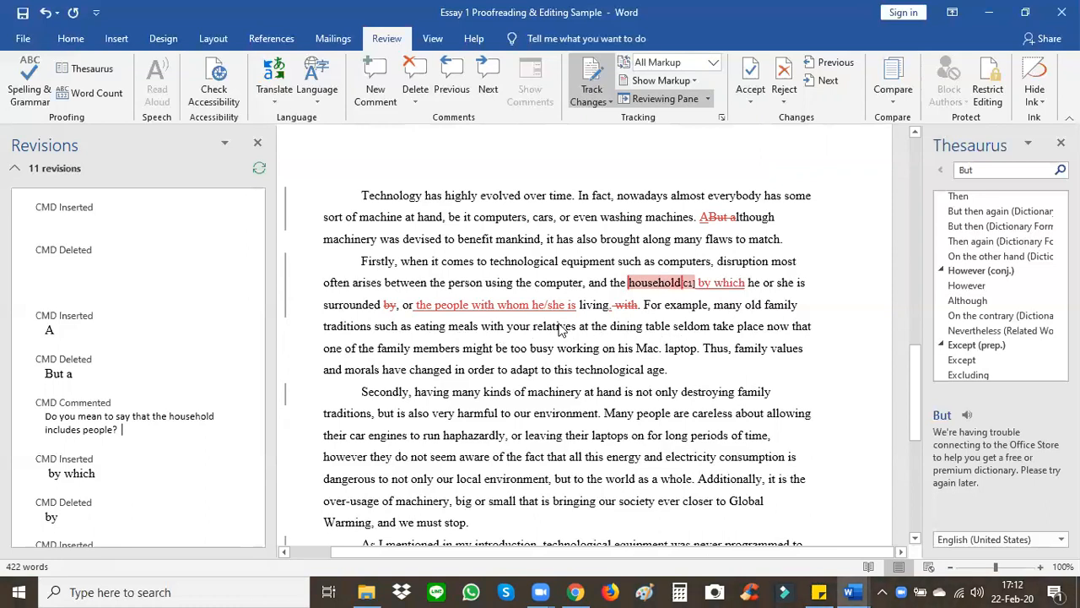
click(530, 326)
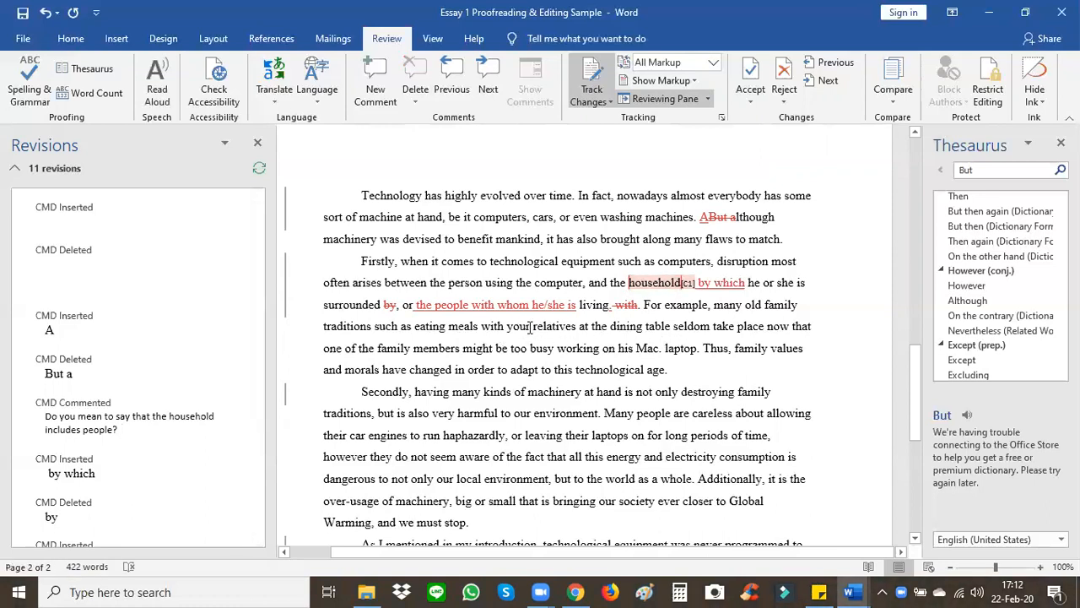
Step: In the second paragraph, replace "your" before "relatives" with "one's" and change "take" to "takes" after "seldom"
key(BackSpace)
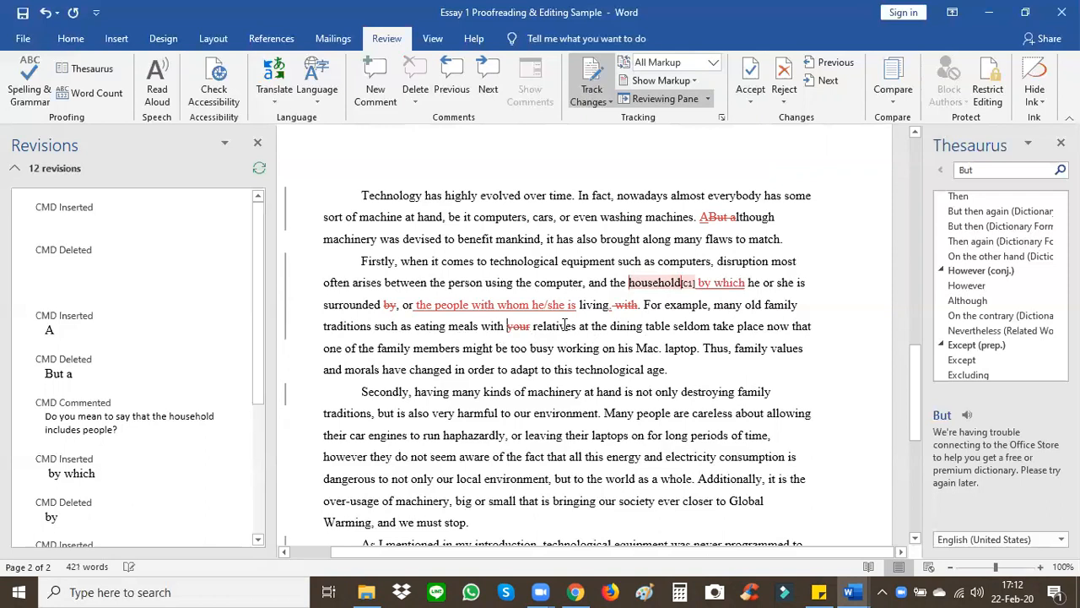
text(one's)
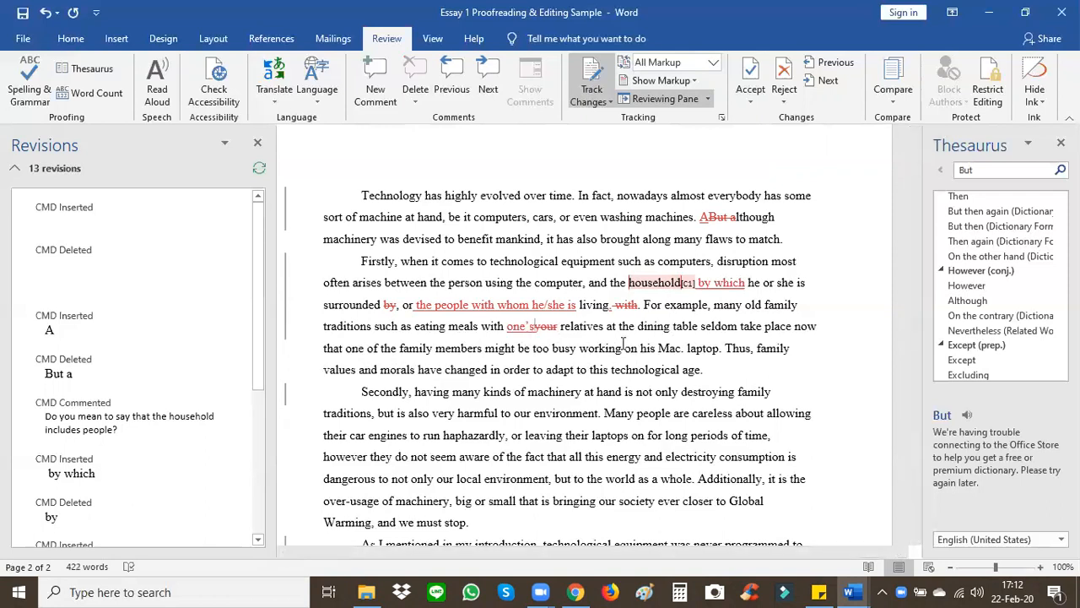
click(762, 329)
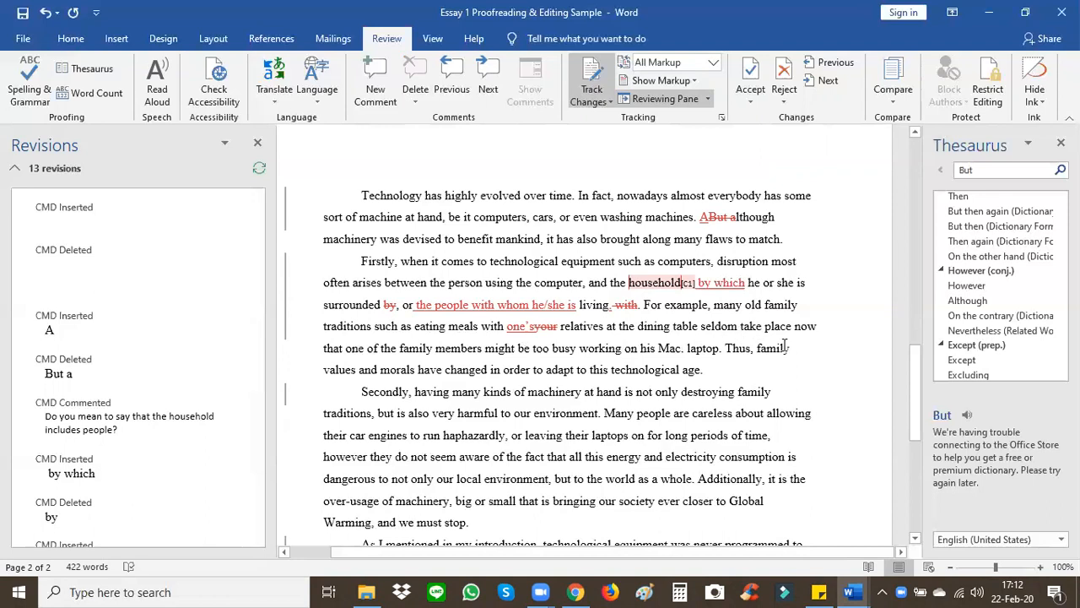
text(s)
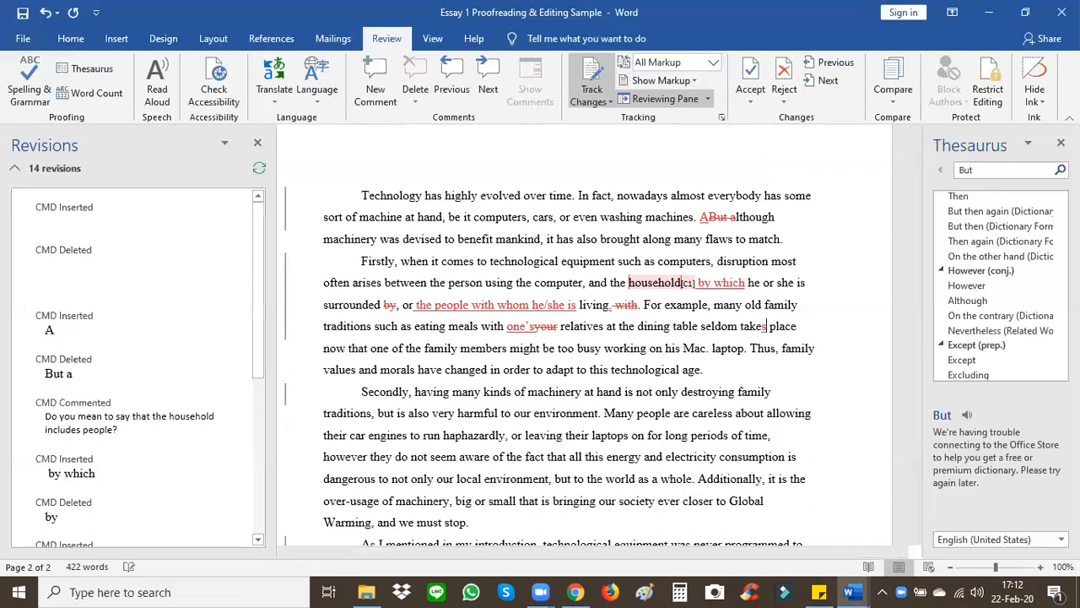
double_click(433, 326)
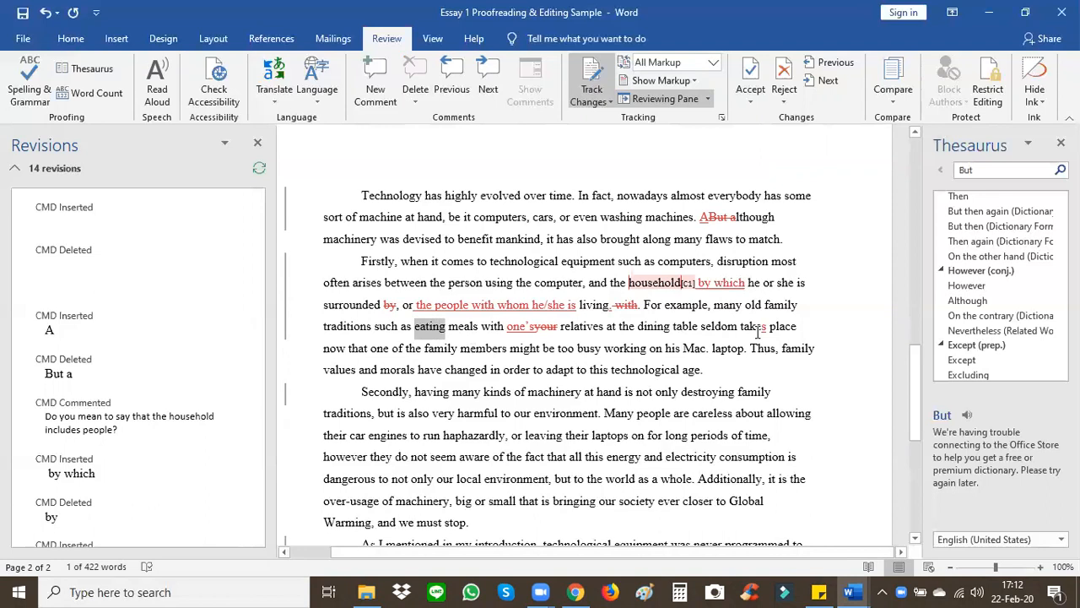
click(416, 325)
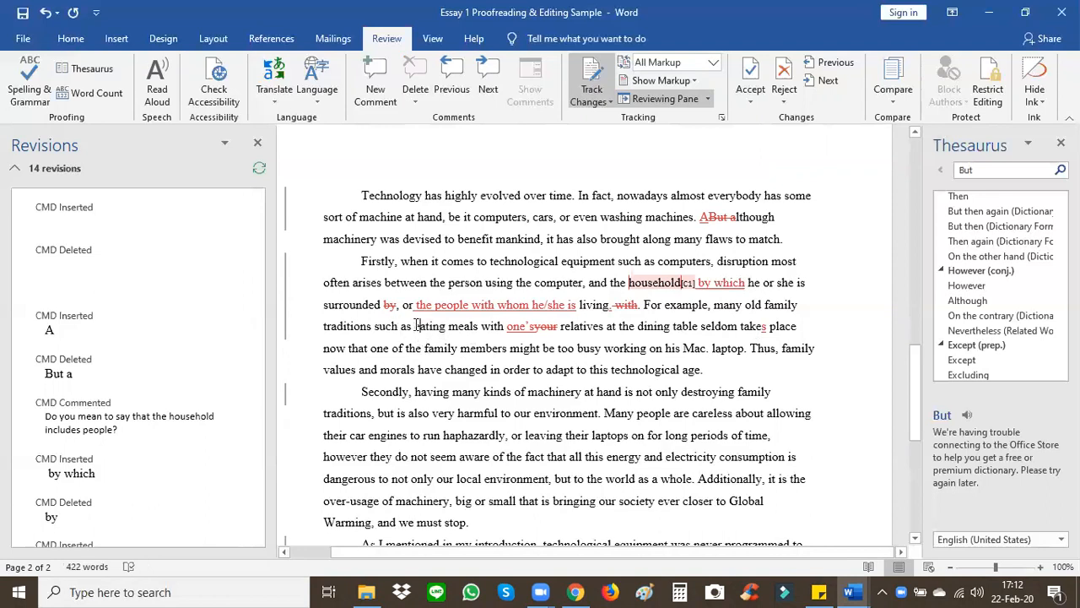
drag(416, 326, 444, 327)
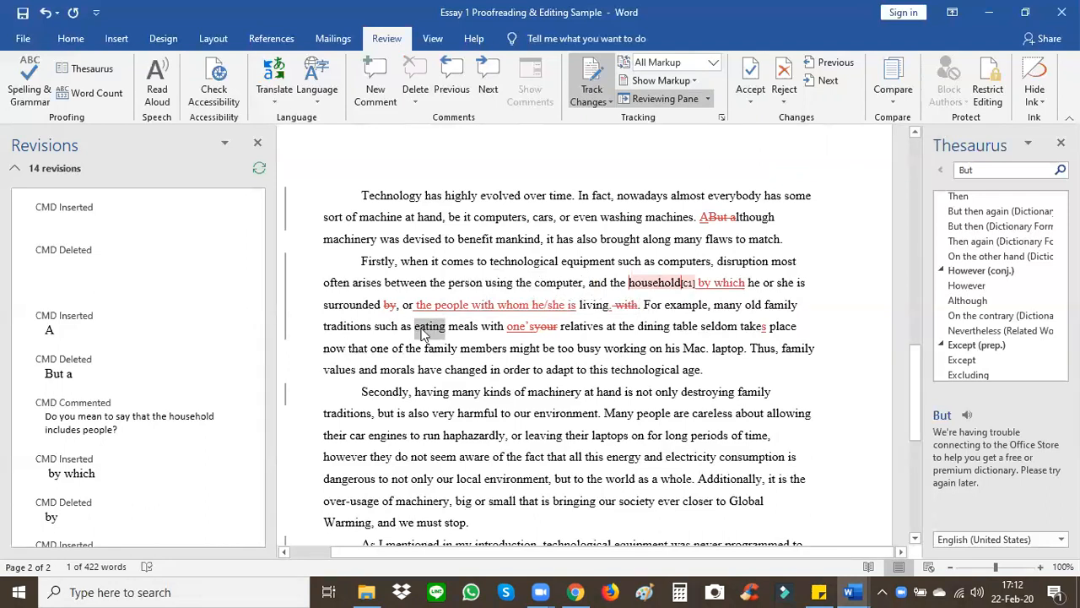
Step: Insert "or her" after "his" before "Mac. laptop" in the second paragraph
click(680, 350)
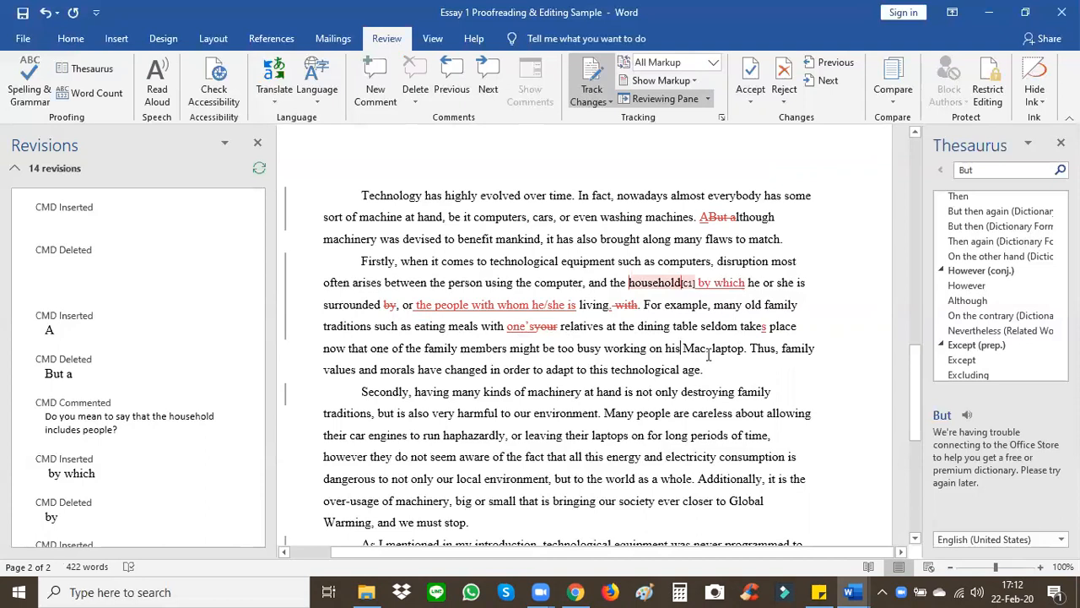
text(or her)
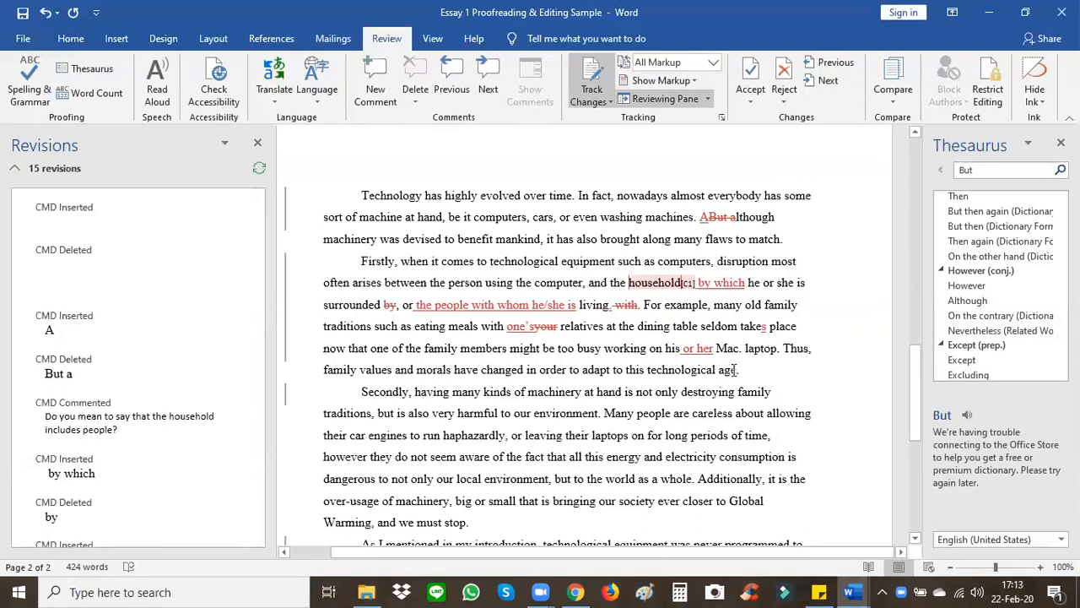
Step: In the third paragraph, end the sentence after "periods of time" with a period and start the following one with "However,"
scroll(622, 302, down, 1)
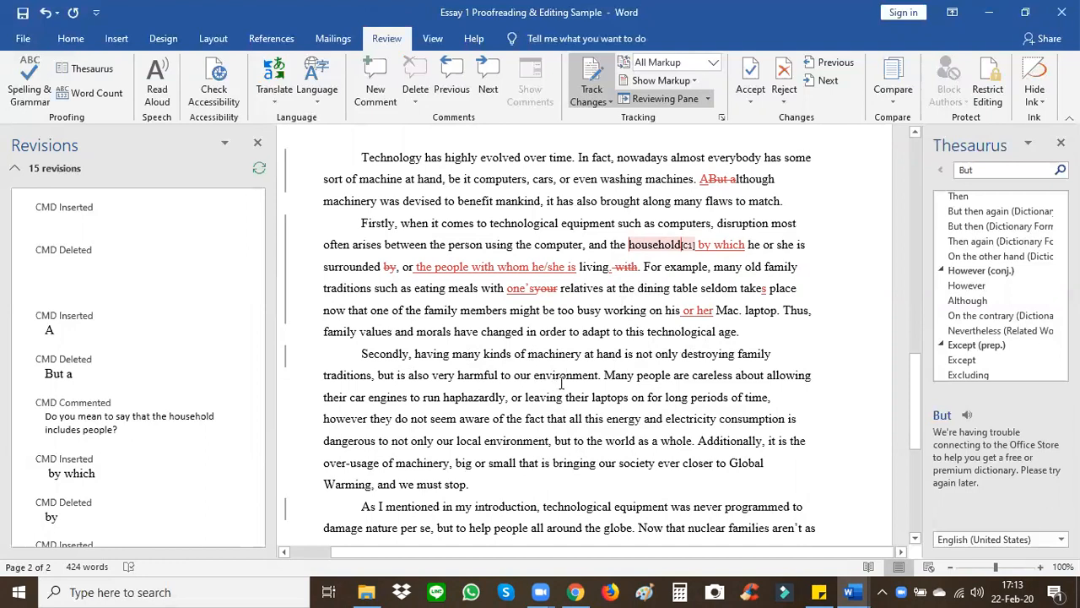
scroll(602, 375, down, 1)
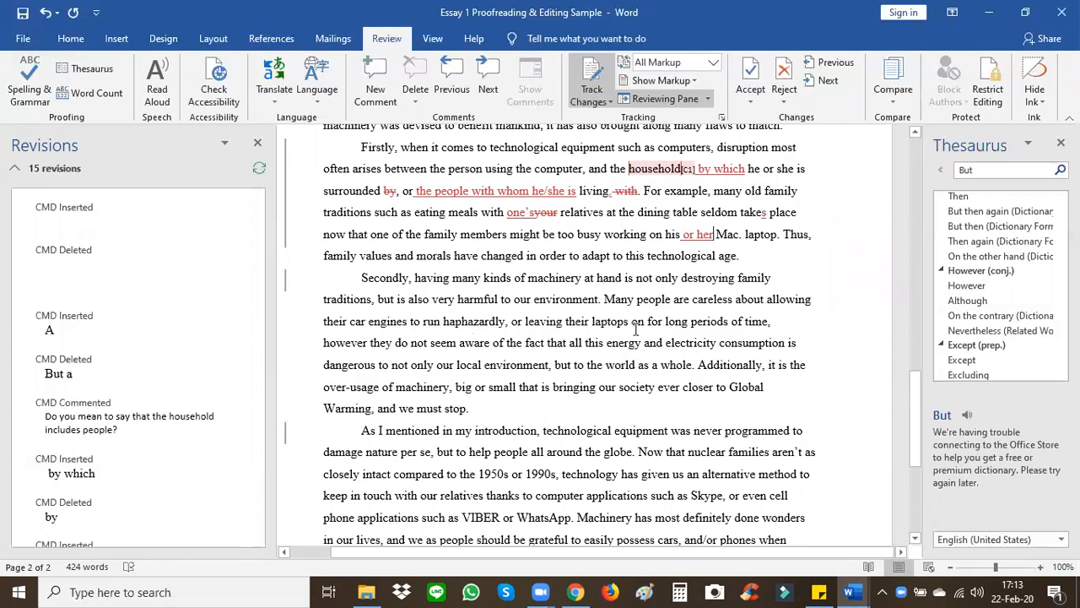
click(771, 321)
key(BackSpace)
text(.)
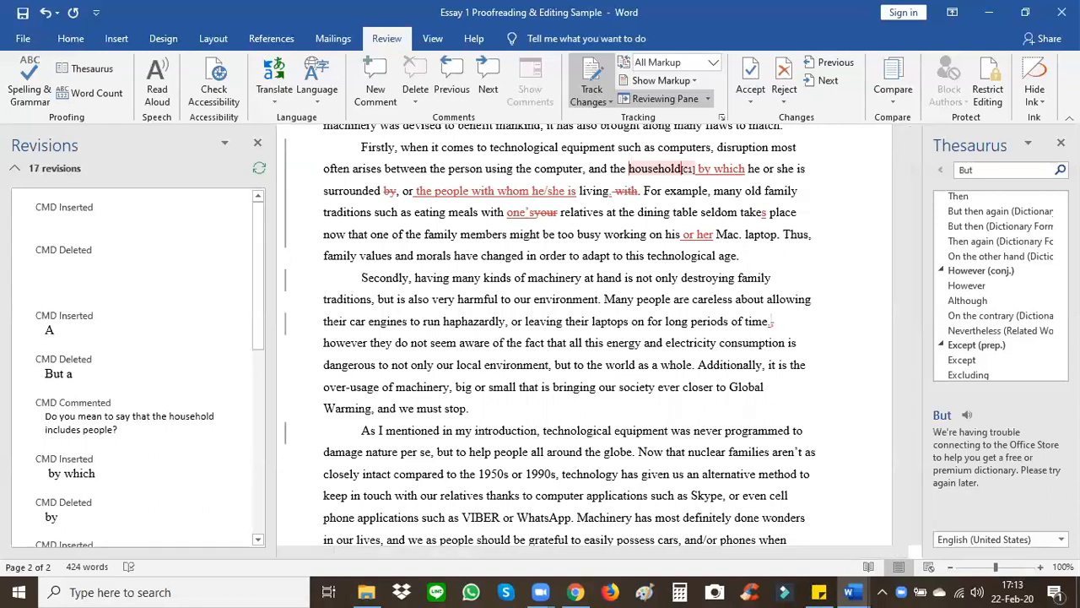
click(330, 343)
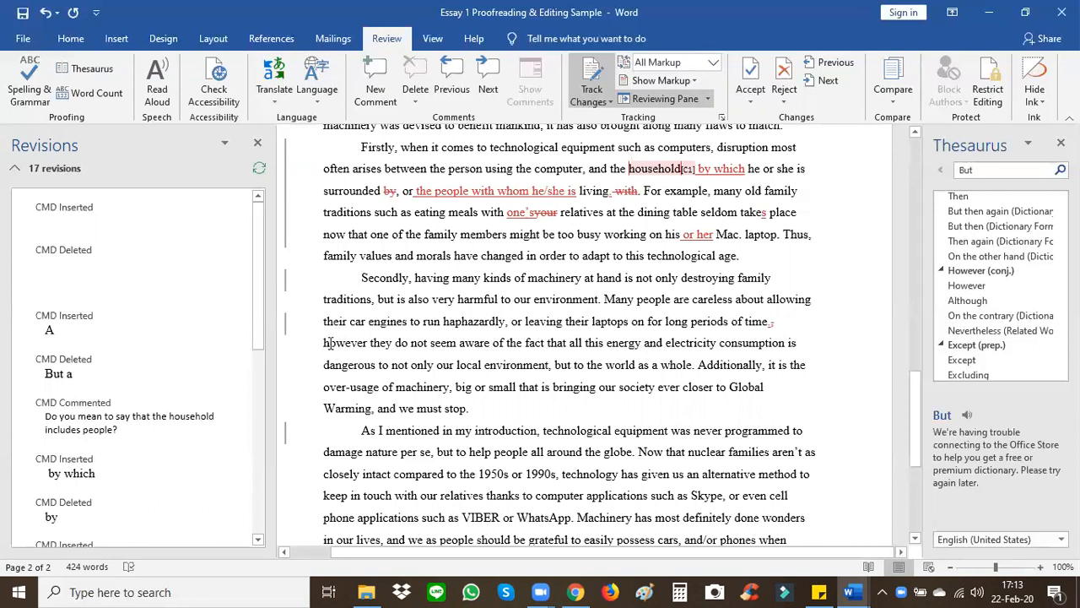
key(BackSpace)
text(H)
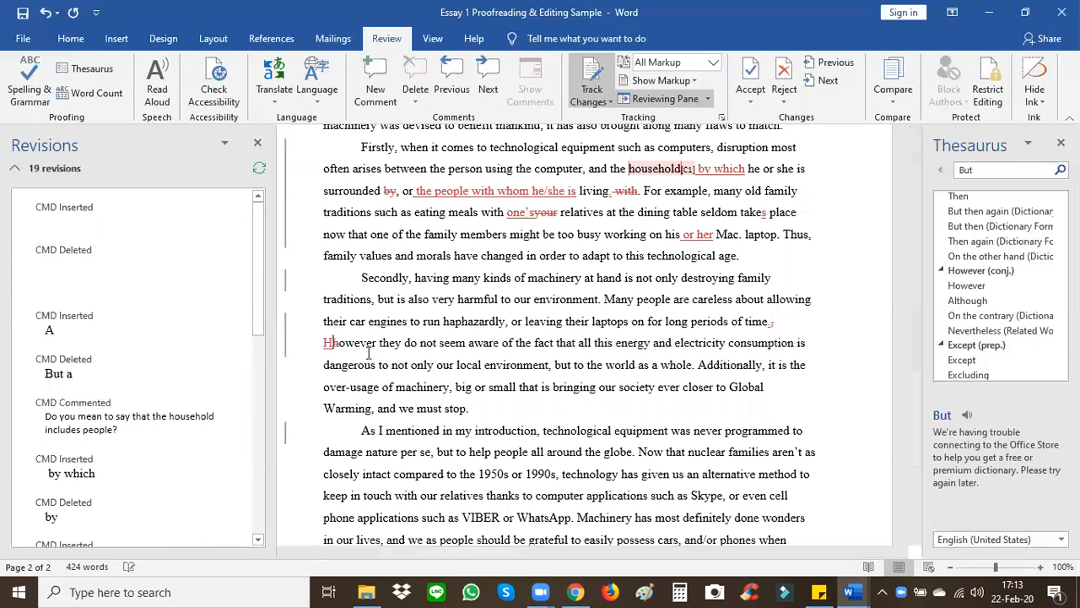
click(376, 343)
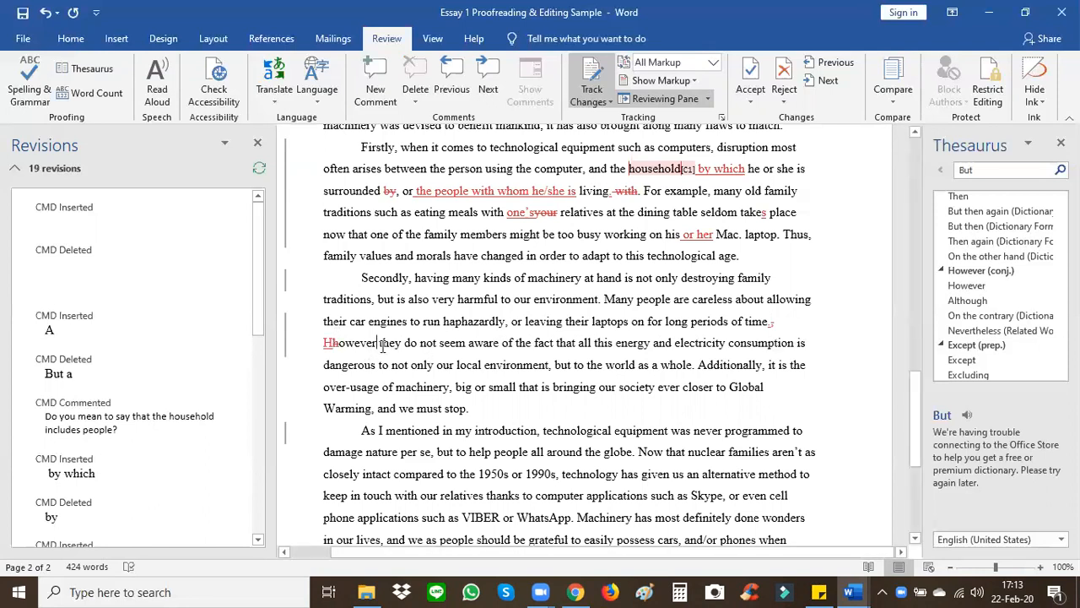
text(,)
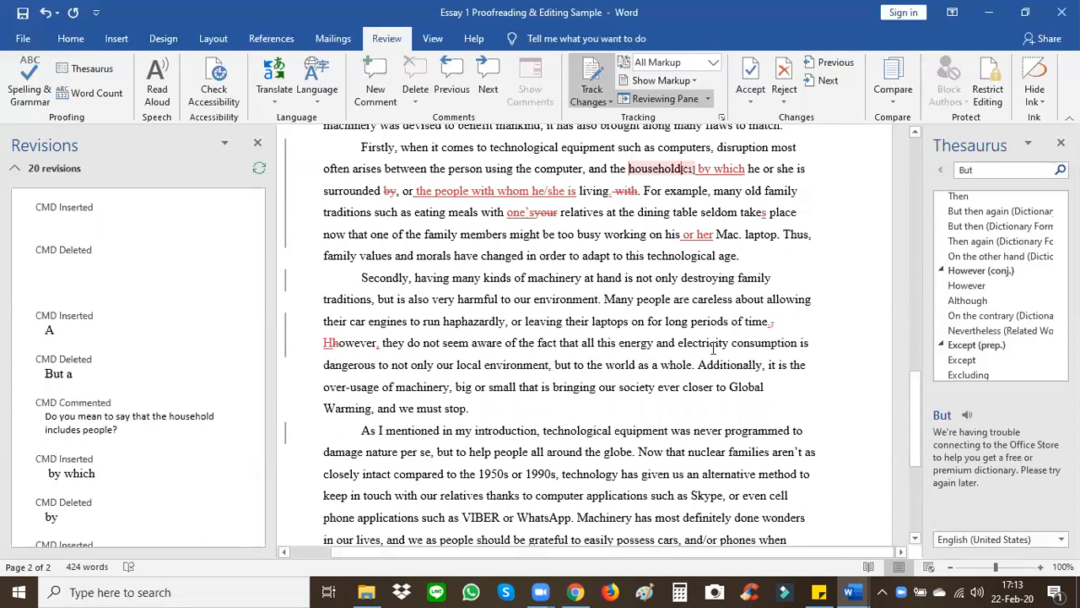
Step: Add a comment on "However" in the third paragraph reading "long periods of time; however / long periods of time. However,"
click(781, 322)
click(377, 101)
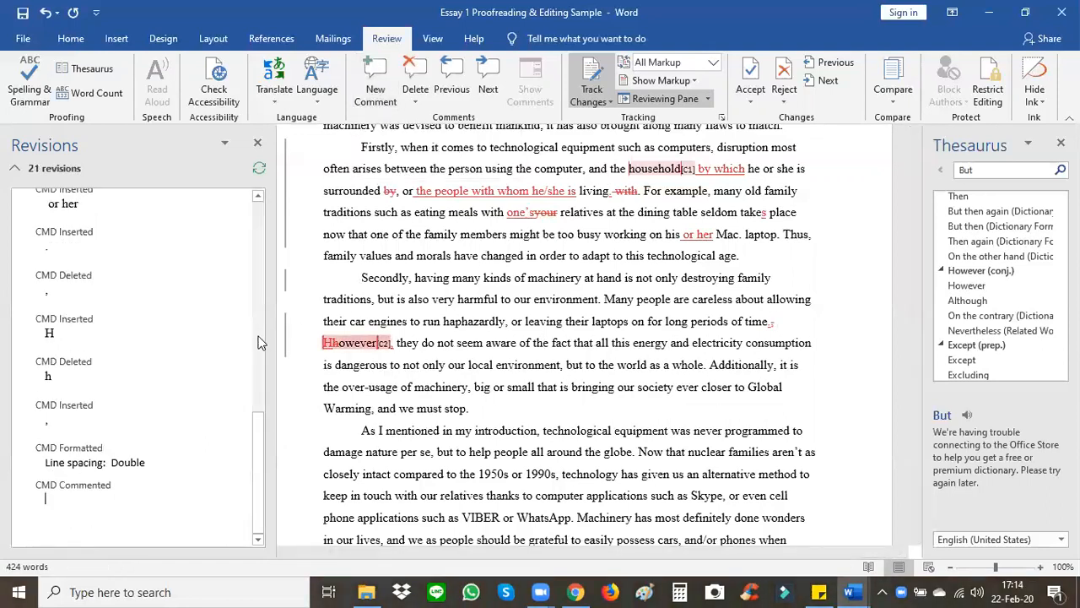
text(You)
key(BackSpace)
key(BackSpace)
key(BackSpace)
text(long periods)
text( of time)
text(, h)
key(BackSpace)
text(; ho)
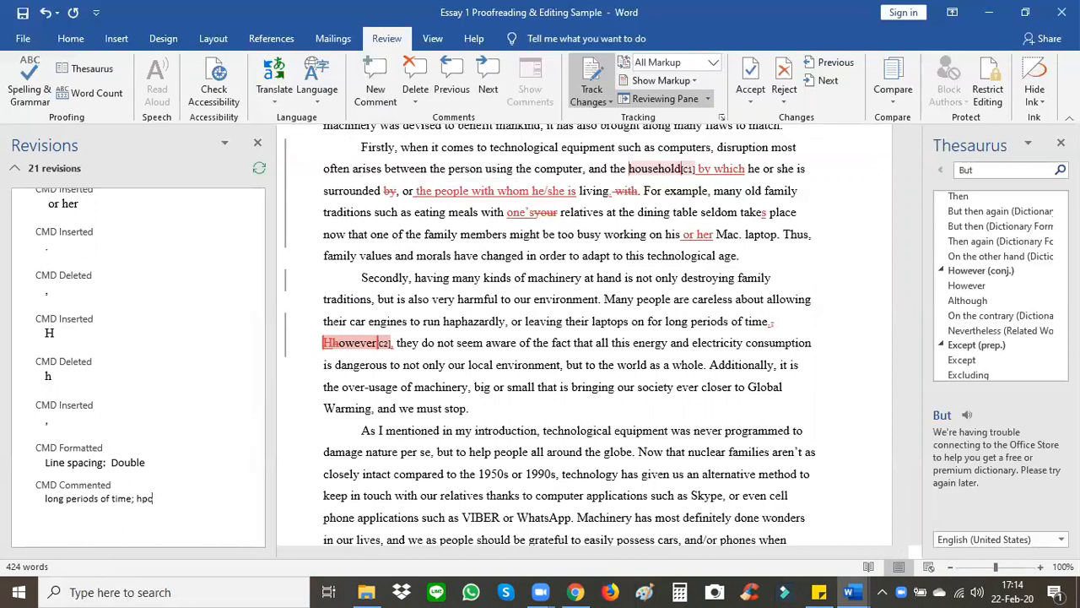
text(wev)
text(e)
key(BackSpace)
text(ver / long periods of time)
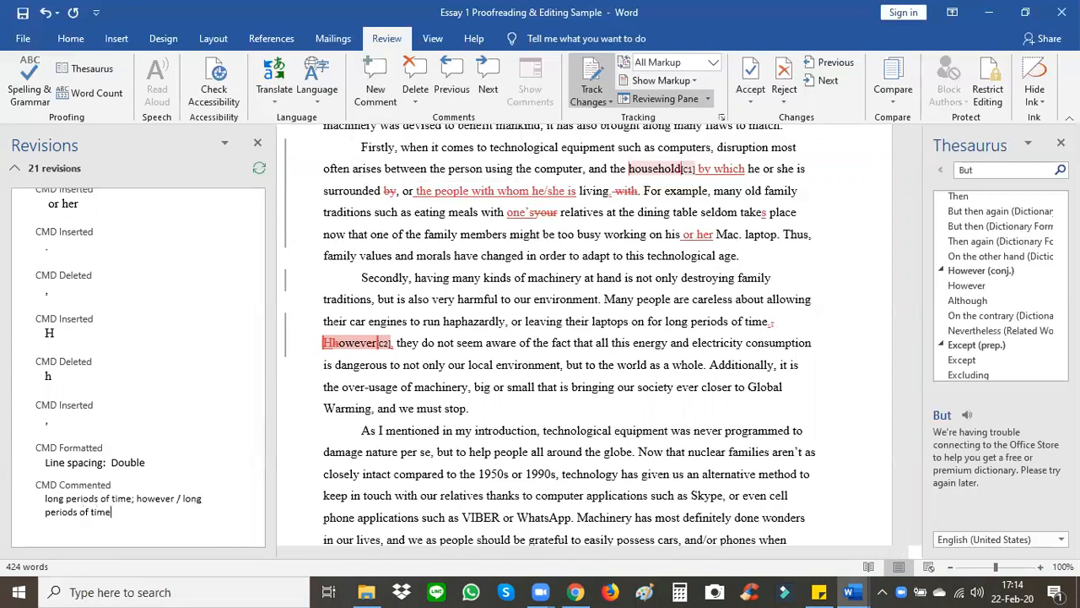
text(. However,)
Step: Insert "You can choose between:" at the beginning of the comment on "However"
click(47, 502)
text(You can choose between)
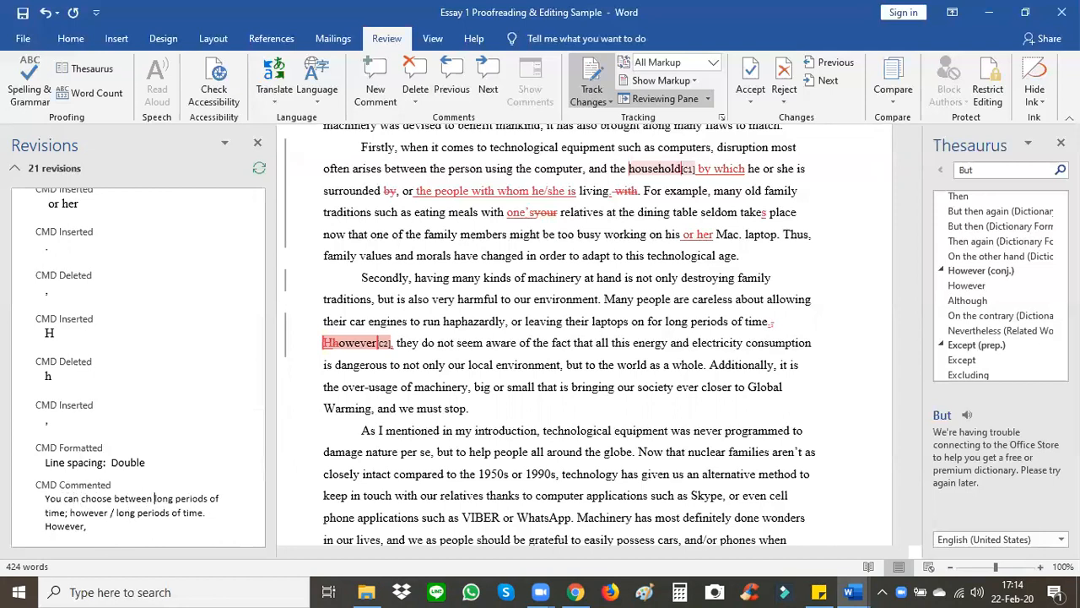
key(BackSpace)
text(:)
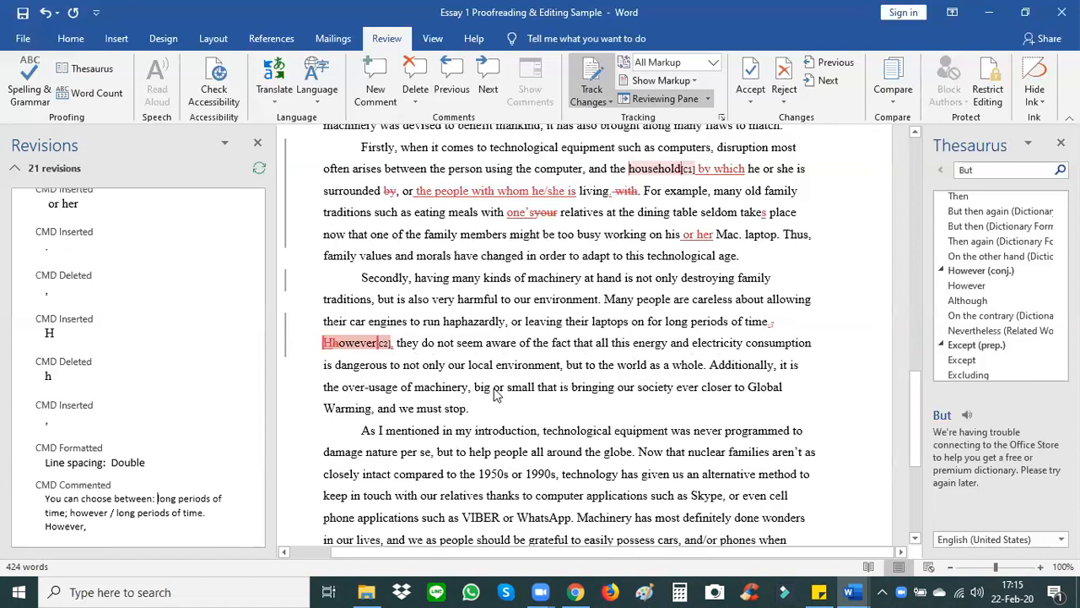
Step: In the third paragraph's last sentence, add a comma after "big or small" and change "Global Warming" to lowercase "global warming"
click(537, 386)
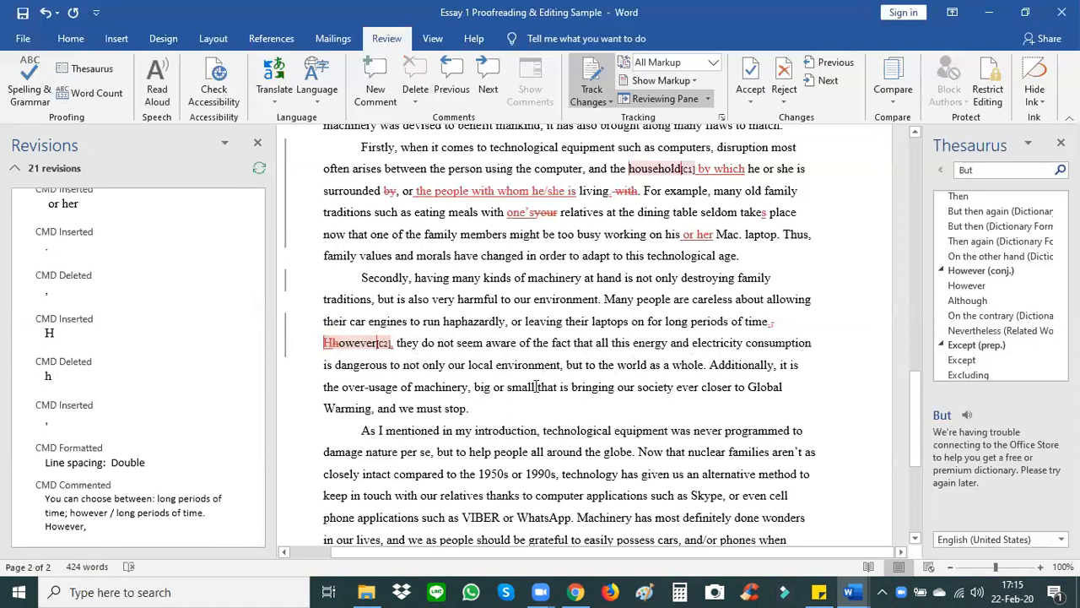
text(,)
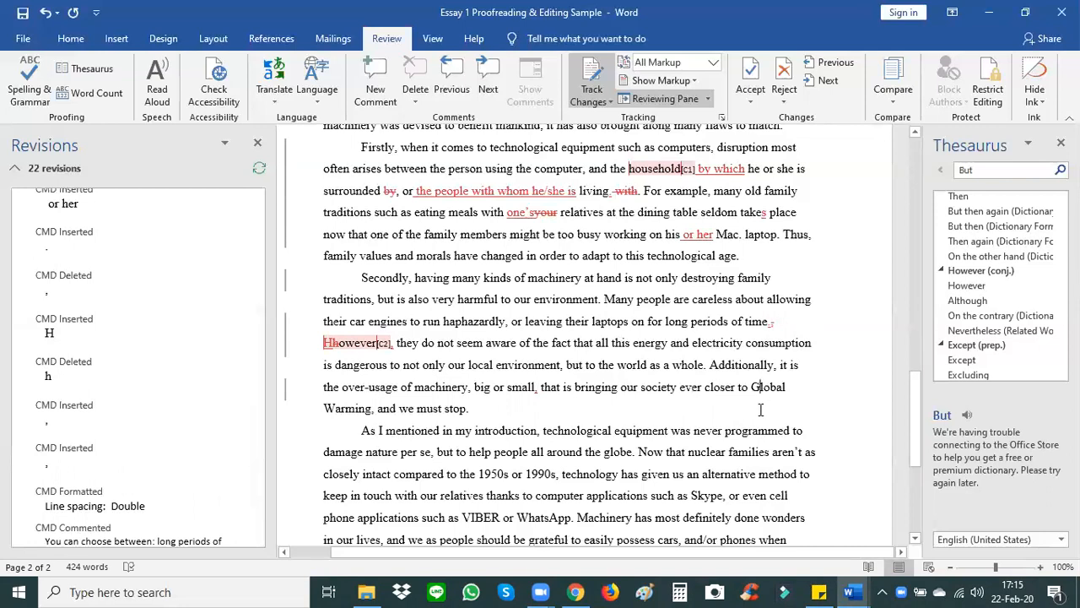
key(BackSpace)
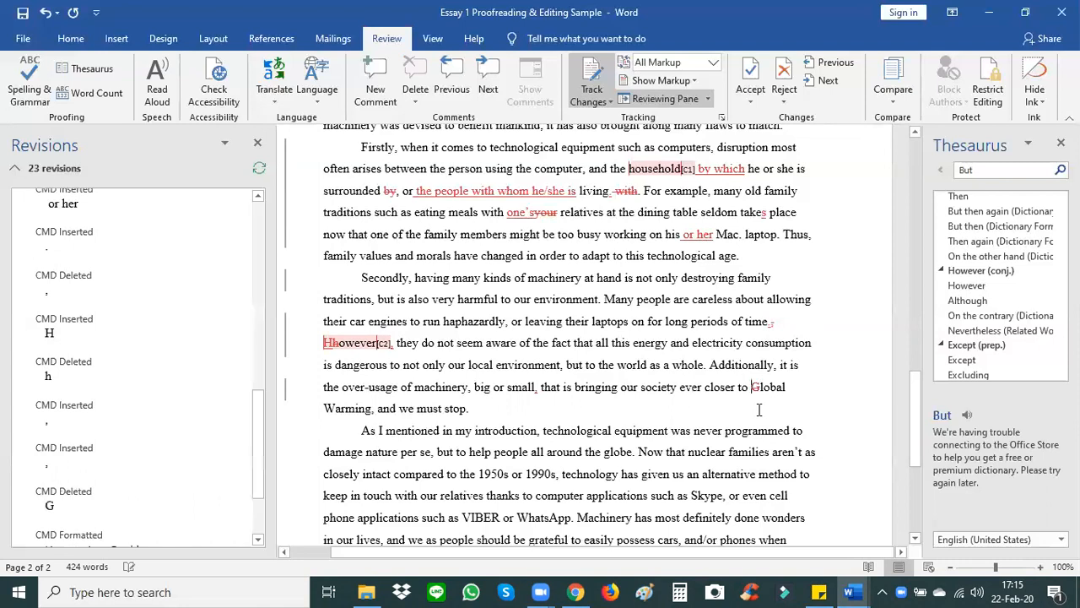
text(g)
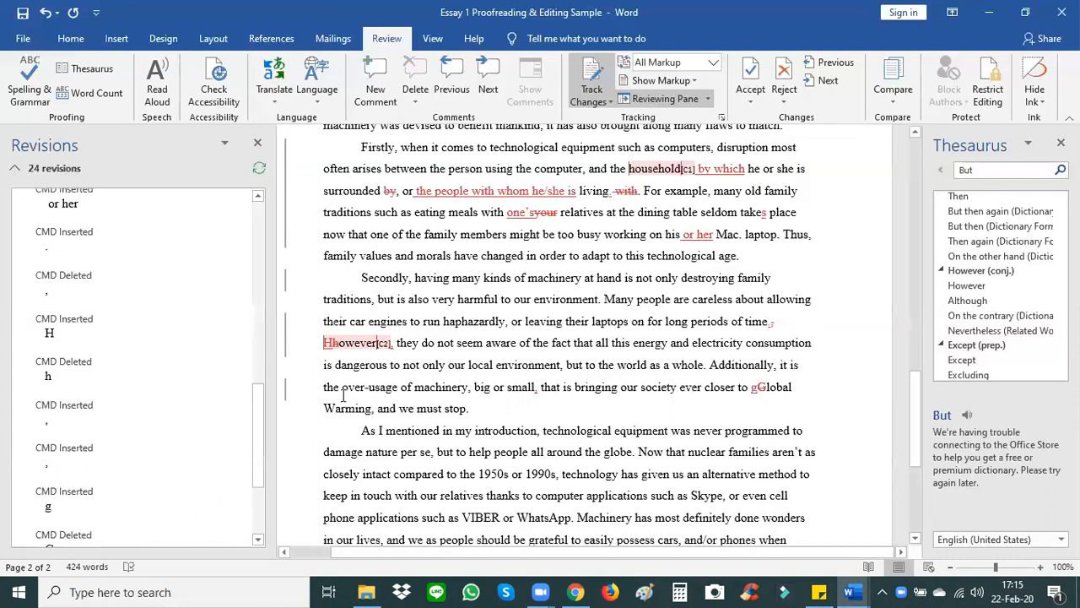
click(337, 409)
key(BackSpace)
text(w)
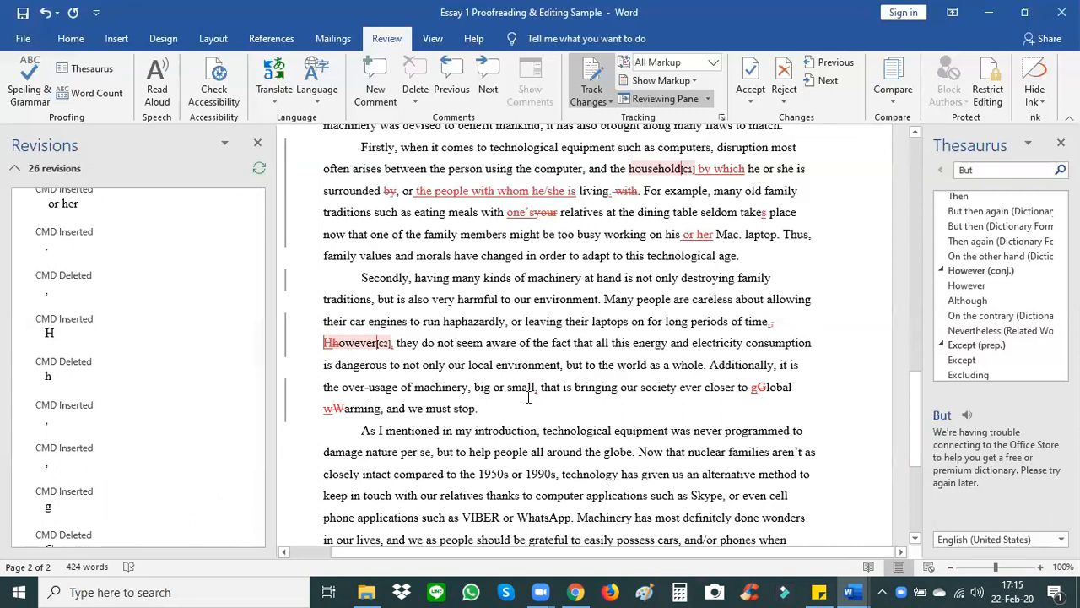
Step: Add a comment on the word "stop" at the end of the third paragraph reading "We must stop what?"
click(481, 409)
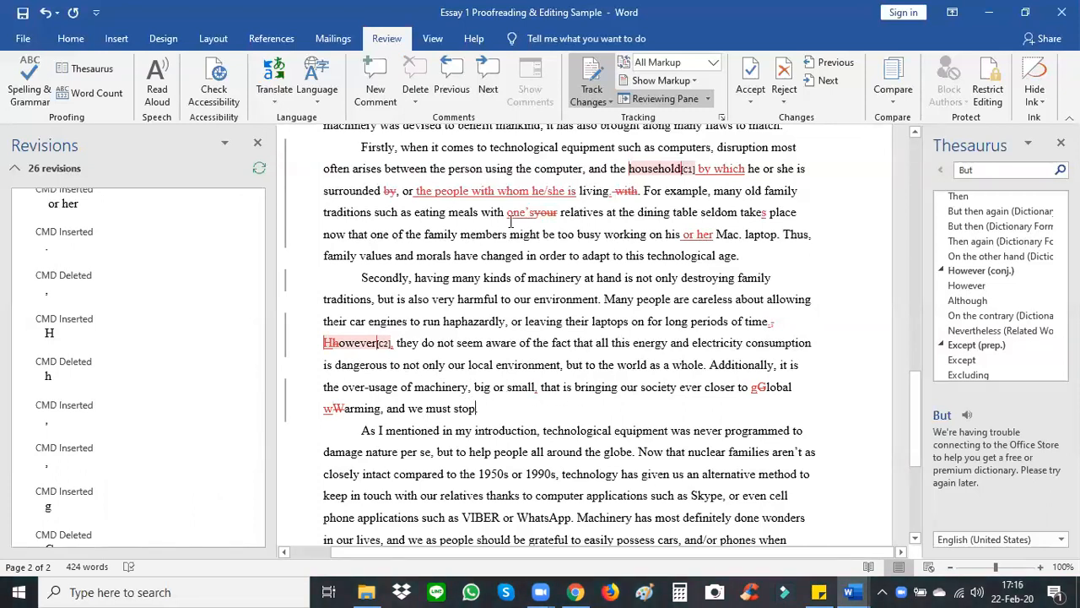
click(375, 91)
text(W)
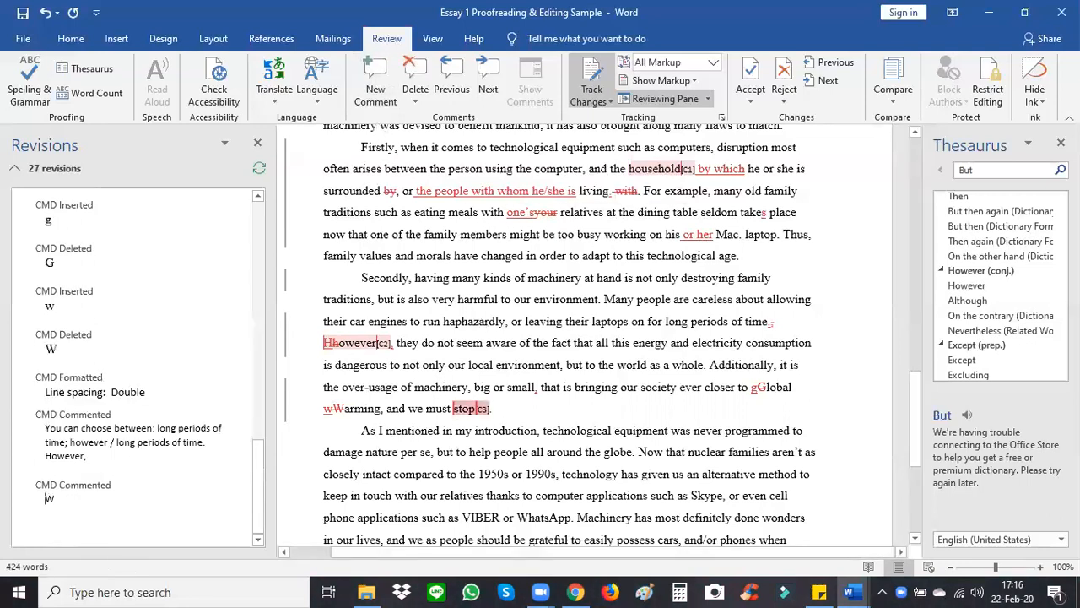
text(e must stop what?  )
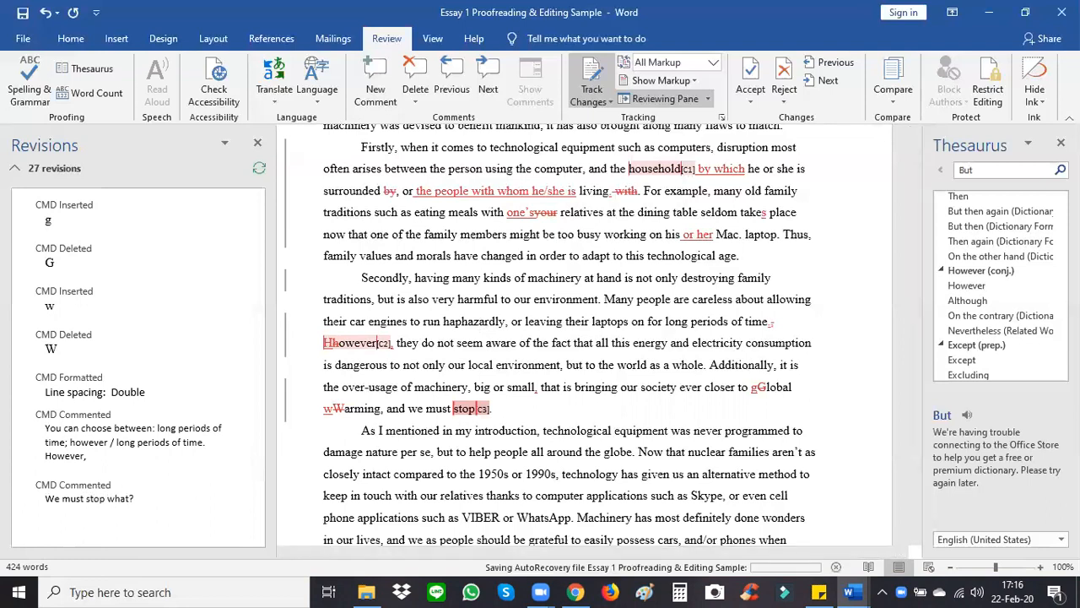
Step: Extend the comment on "stop" with "You would need to add a word there. ... and we must stop our overconsumption."
text(You would need to )
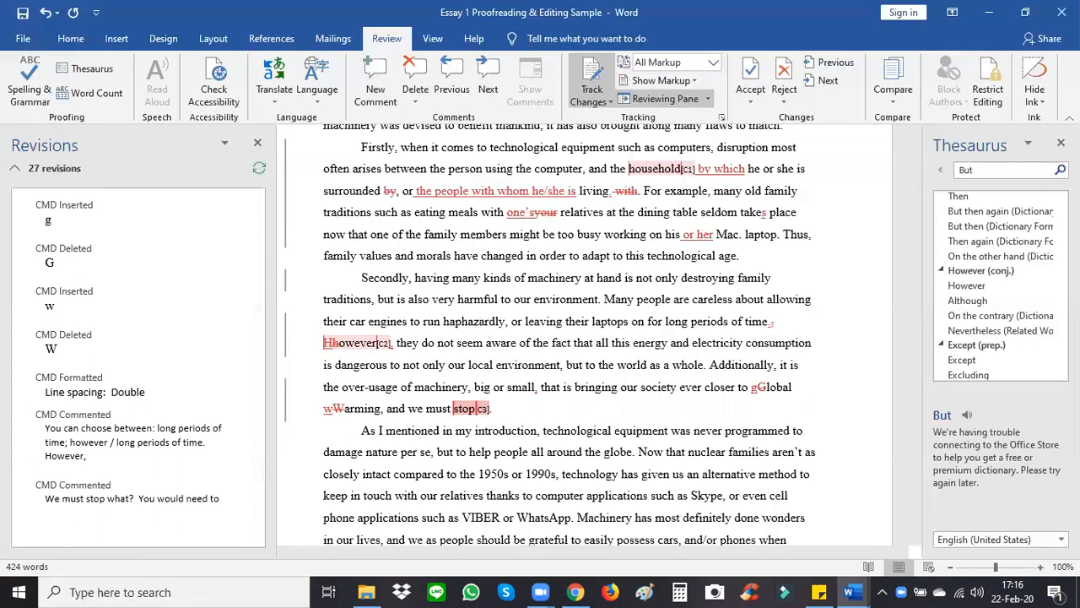
text(add a reaso)
key(BackSpace)
key(BackSpace)
key(BackSpace)
key(BackSpace)
key(BackSpace)
text(word there. ...)
text(and we must)
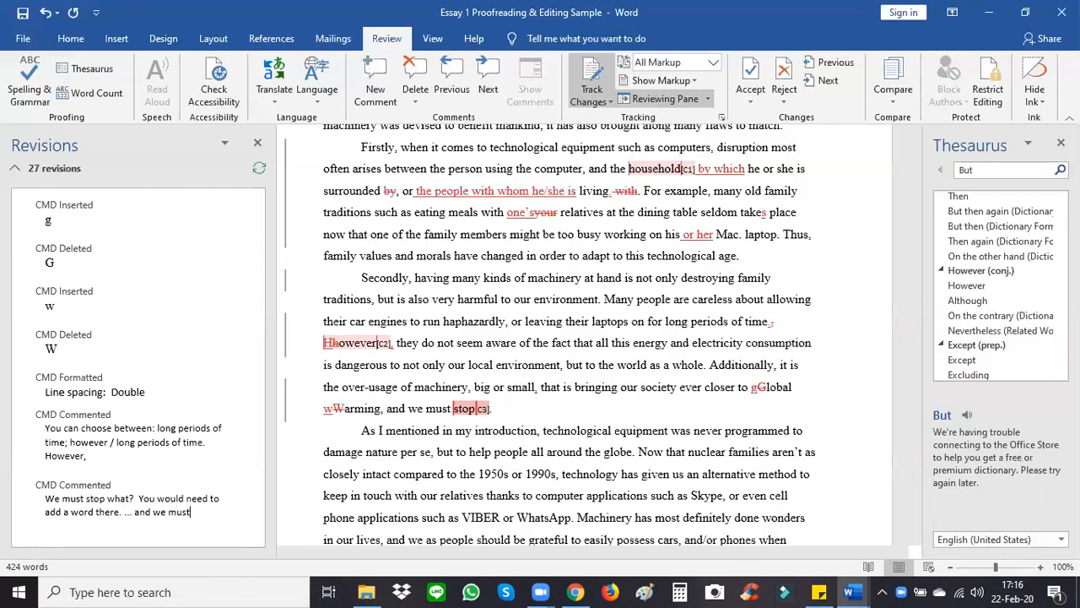
text( stop our)
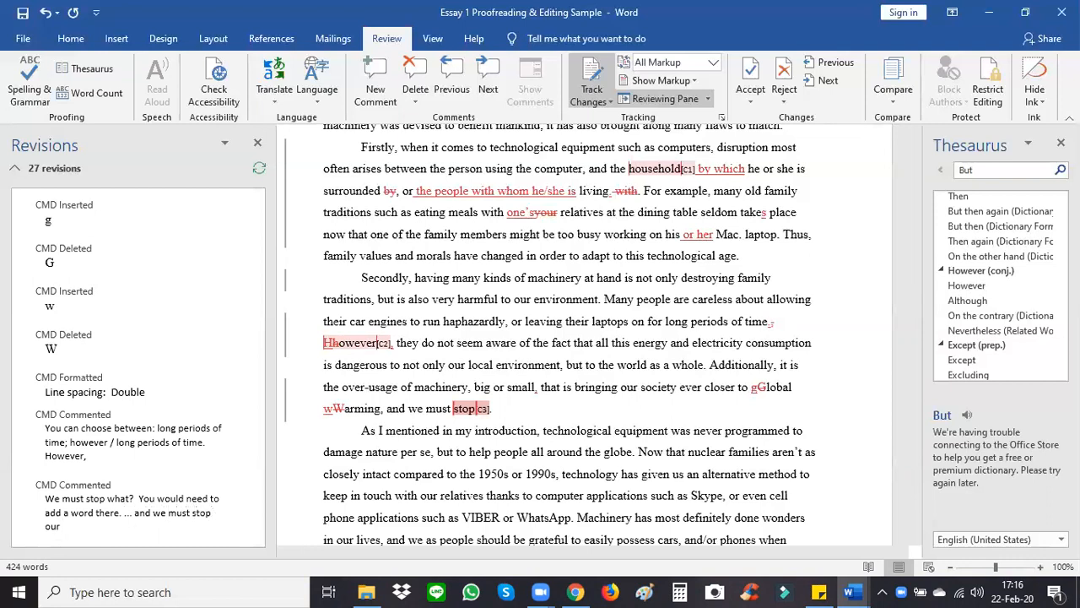
text( overconsumption.)
scroll(160, 500, down, 2)
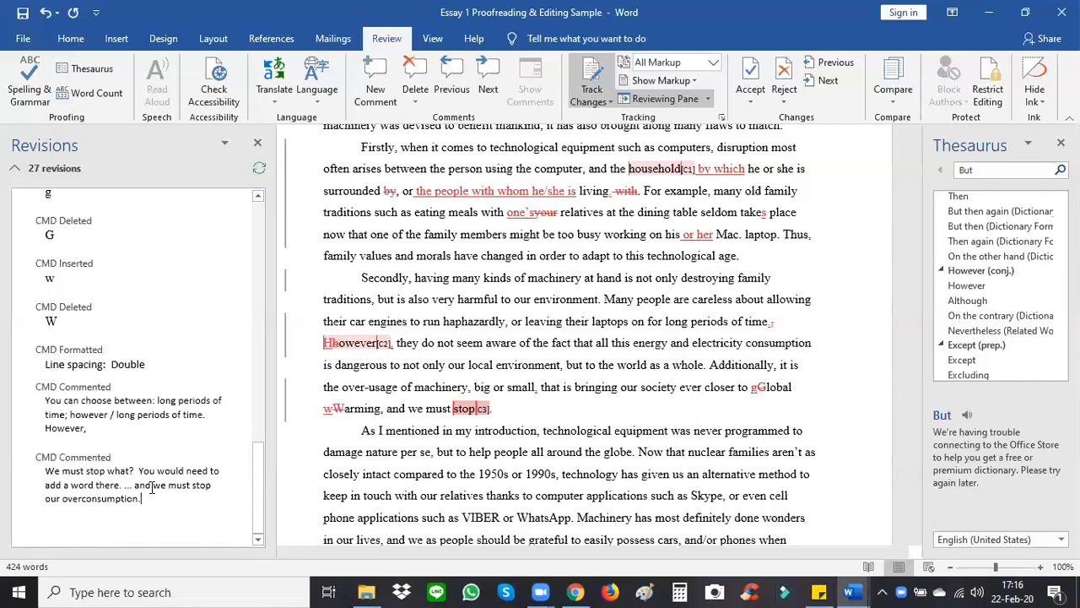
drag(125, 485, 152, 498)
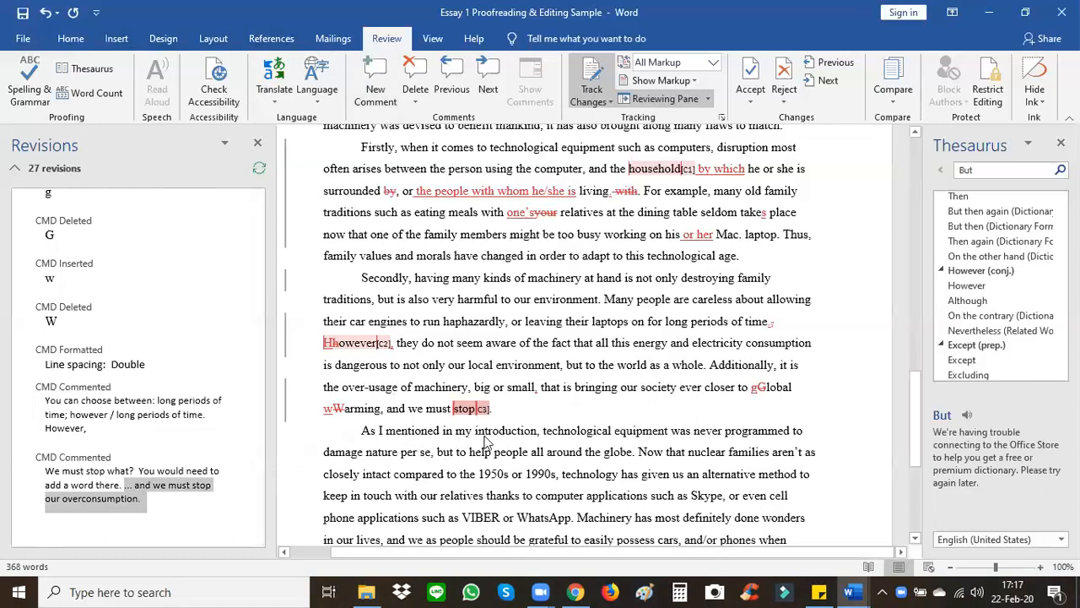
scroll(524, 439, down, 3)
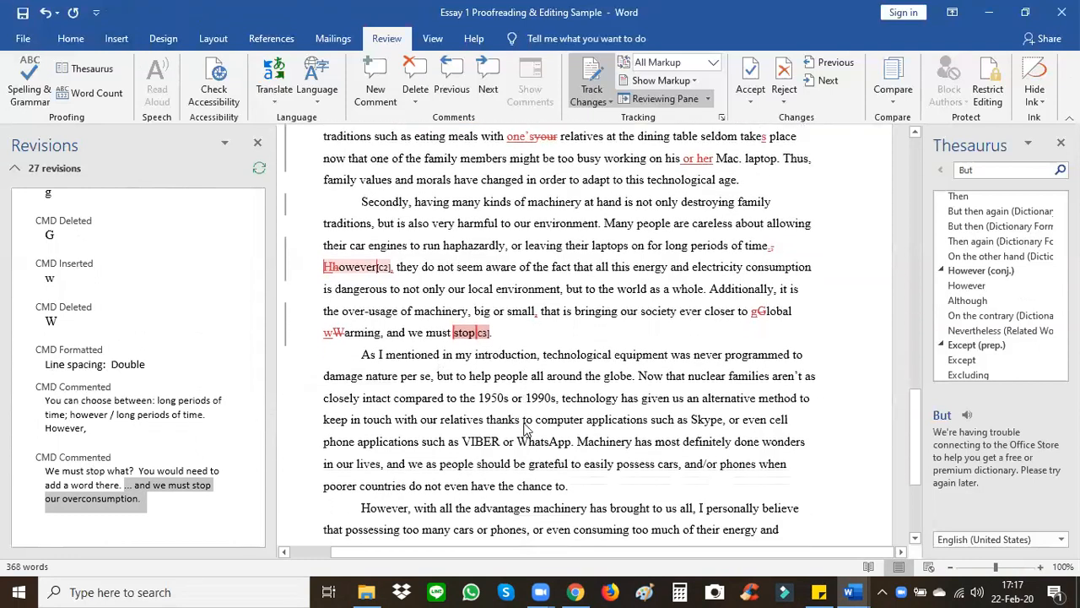
Step: Comment on "As" opening the fourth paragraph: "If you want this essay to be more academic, you can say it this way: As already mentioned in the introduction,"
click(383, 280)
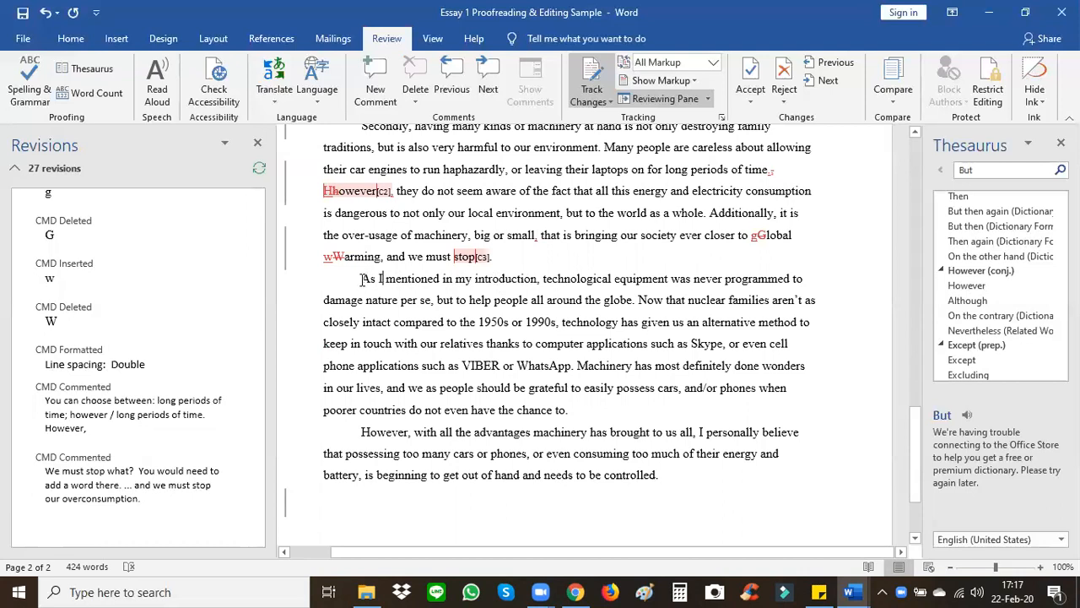
click(375, 103)
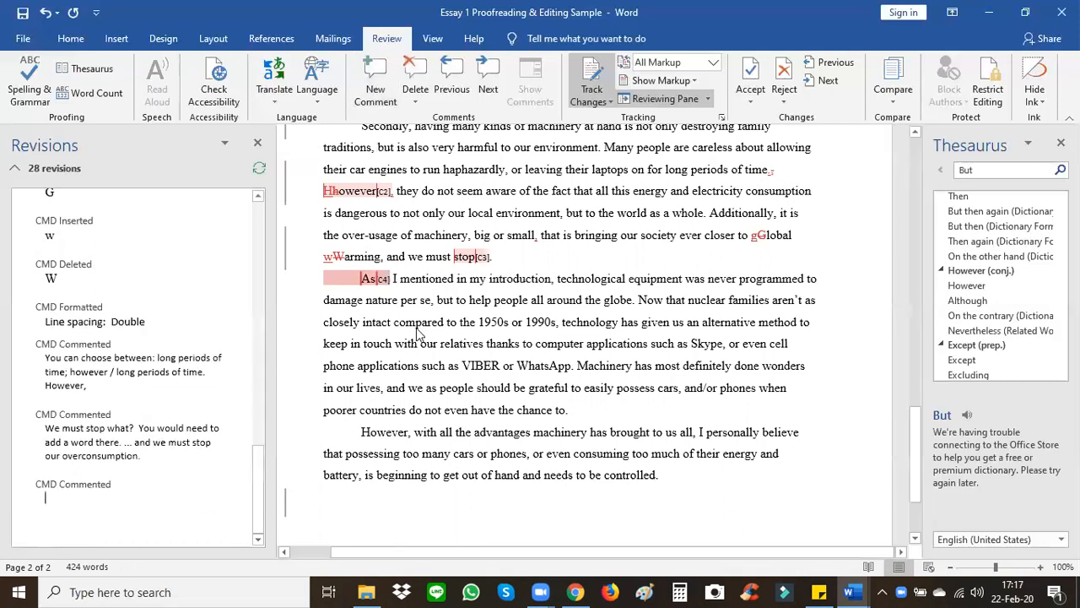
text(If y)
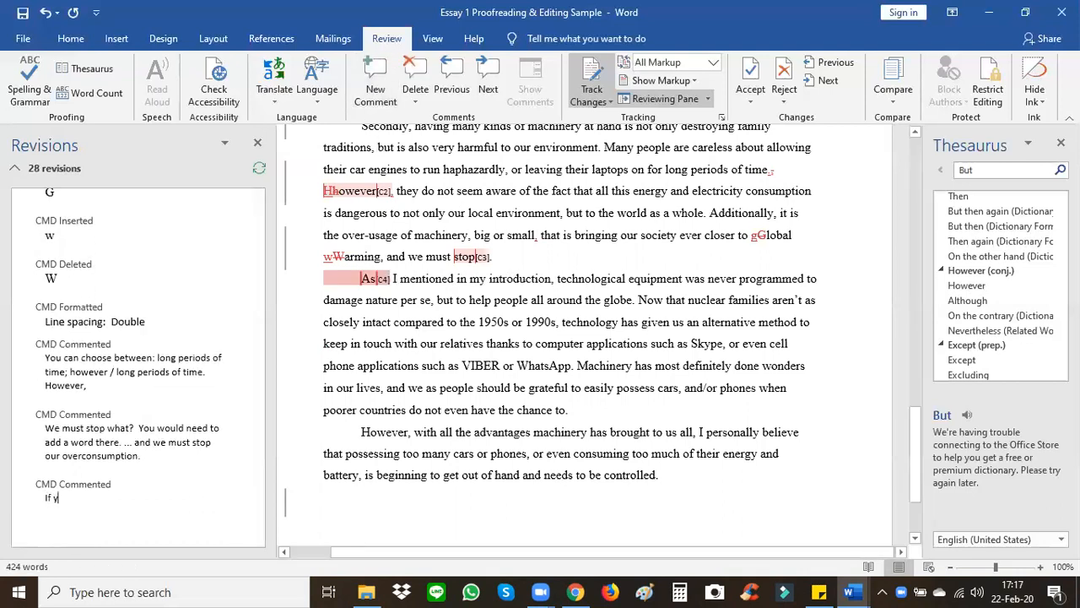
text(ou want this essay to )
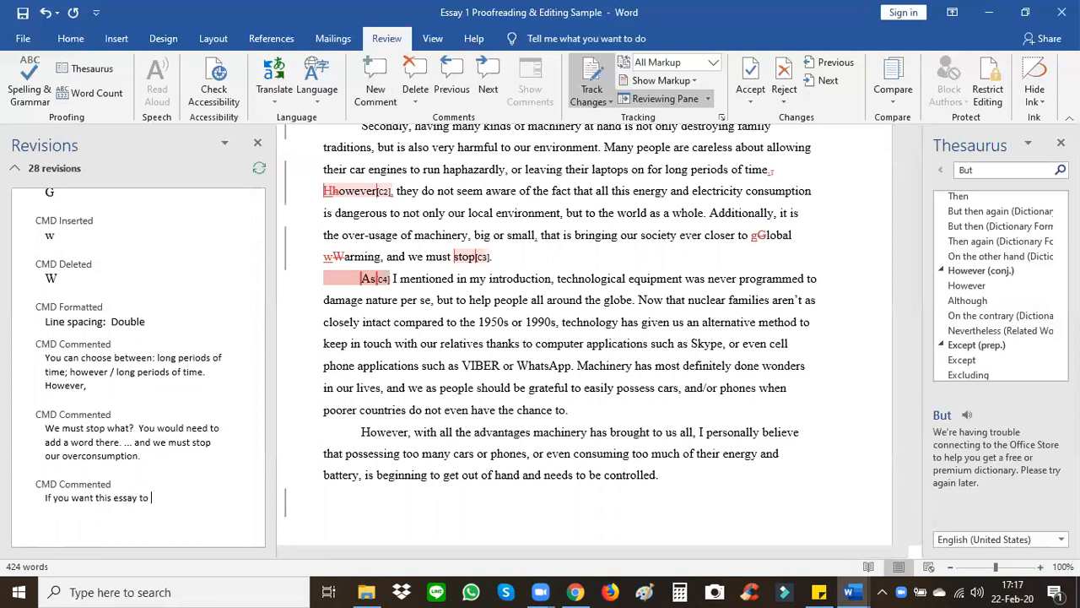
text(be more academic, you ca)
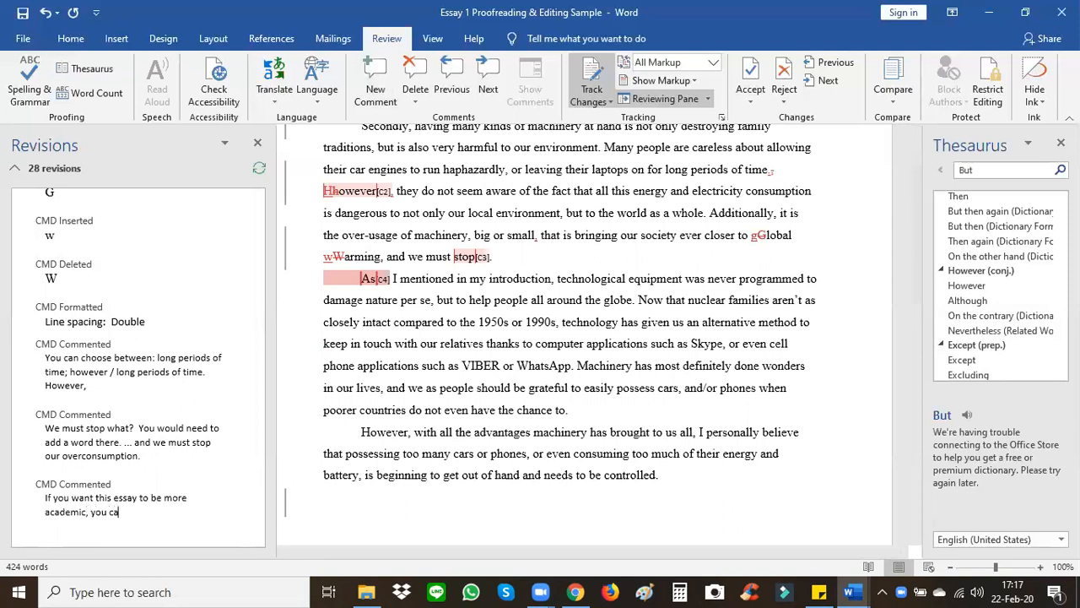
text(n say the)
key(BackSpace)
key(BackSpace)
key(BackSpace)
text(it this way: As al)
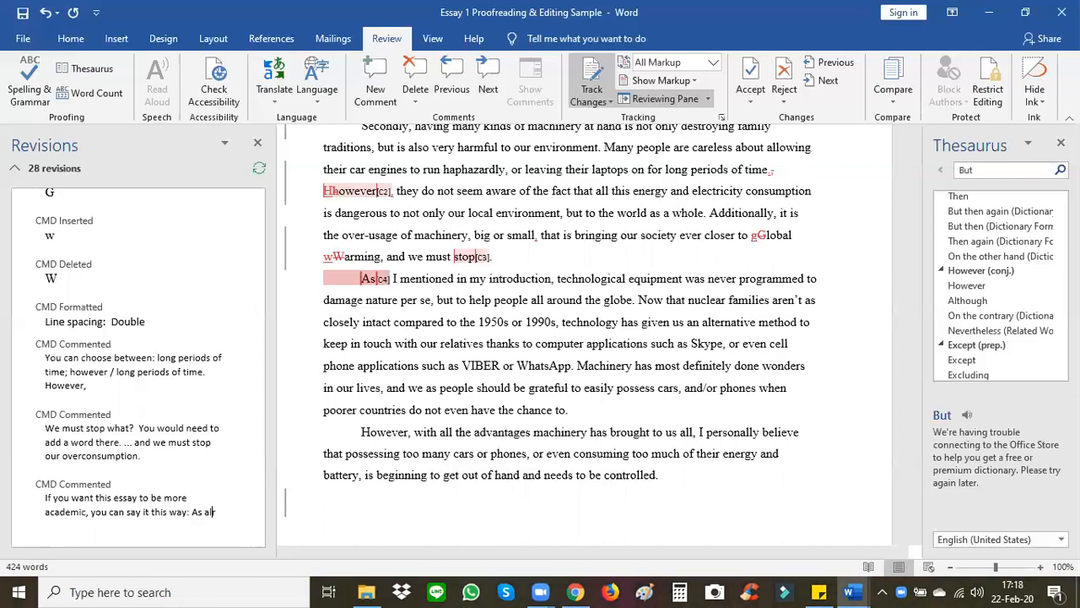
text(ready mentioned in the )
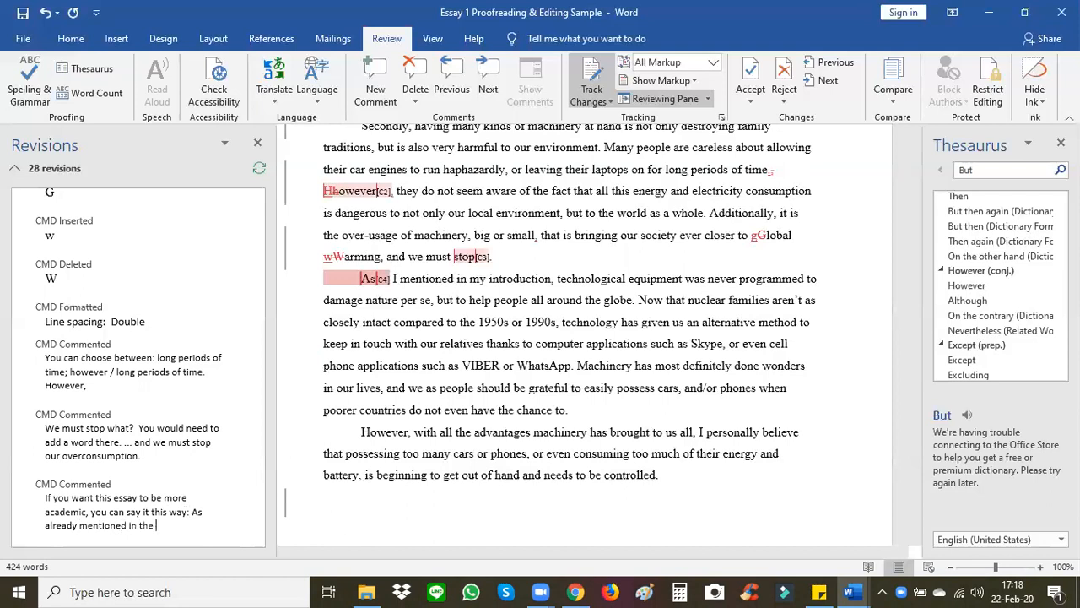
text(introduction,)
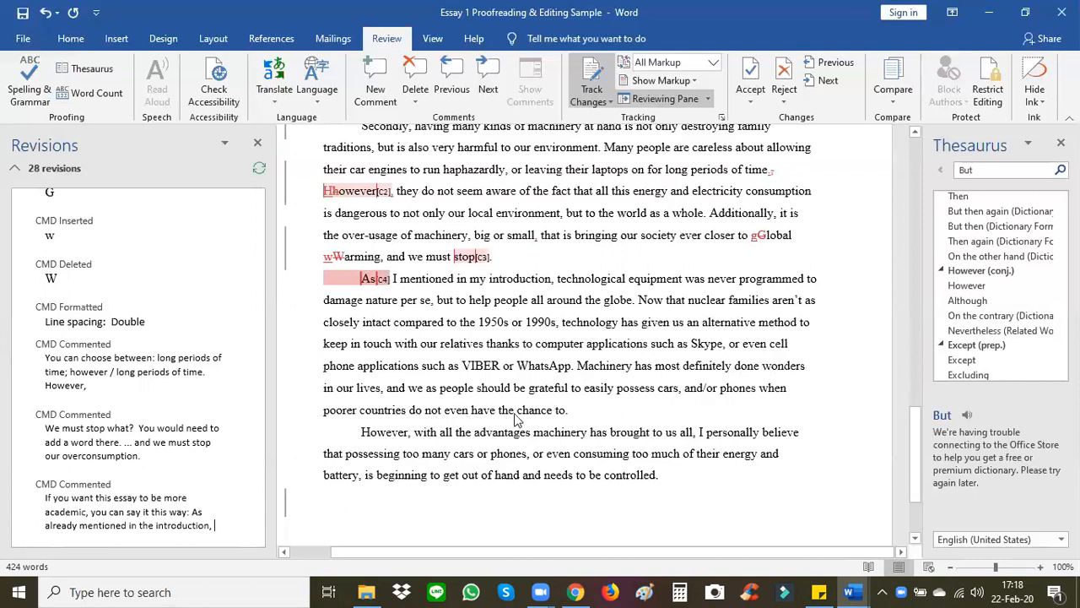
Step: Add a comment on the word "to" ending the fourth paragraph, reading "Have a chance to do what? ... to eat???"
click(570, 410)
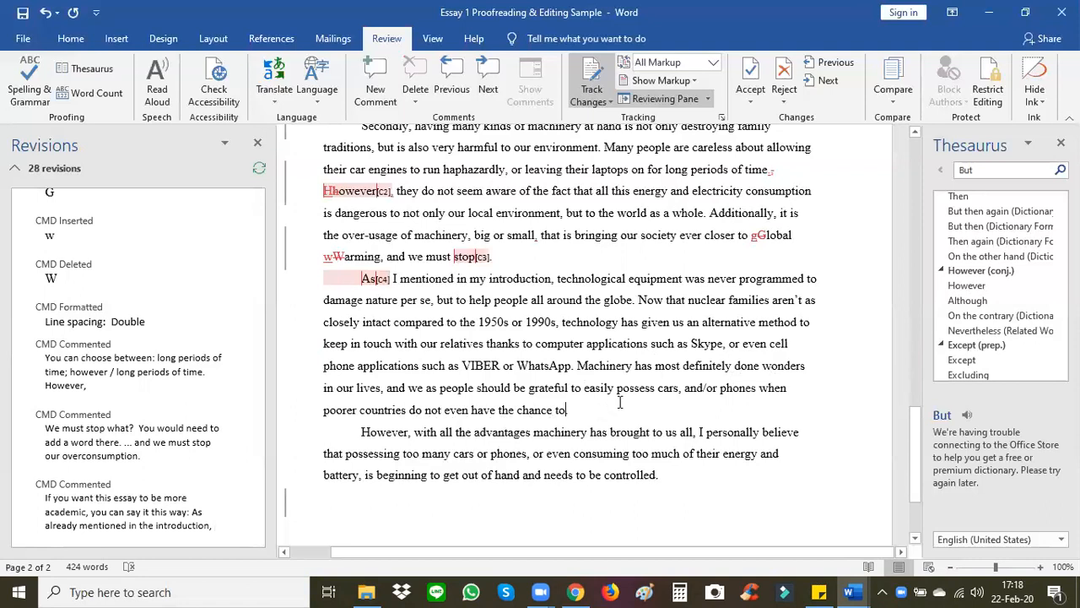
drag(617, 389, 584, 390)
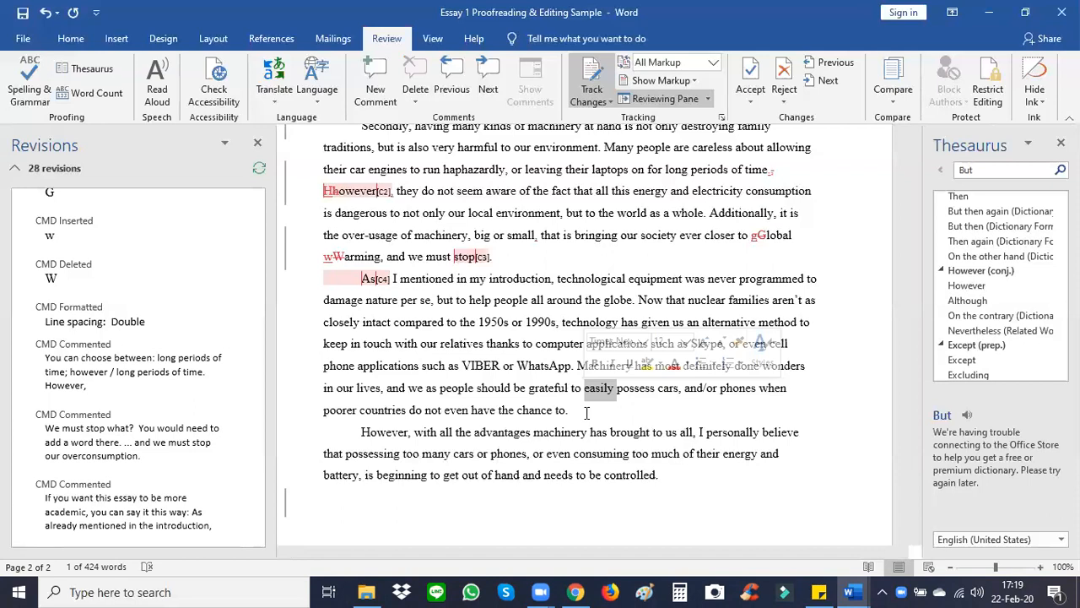
click(569, 410)
key(BackSpace)
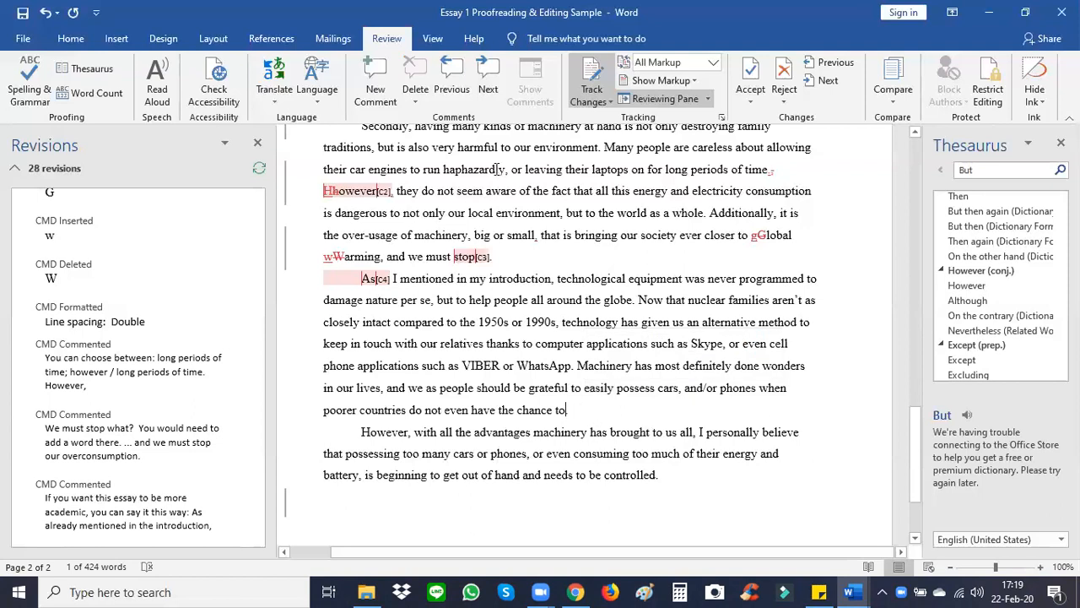
click(374, 89)
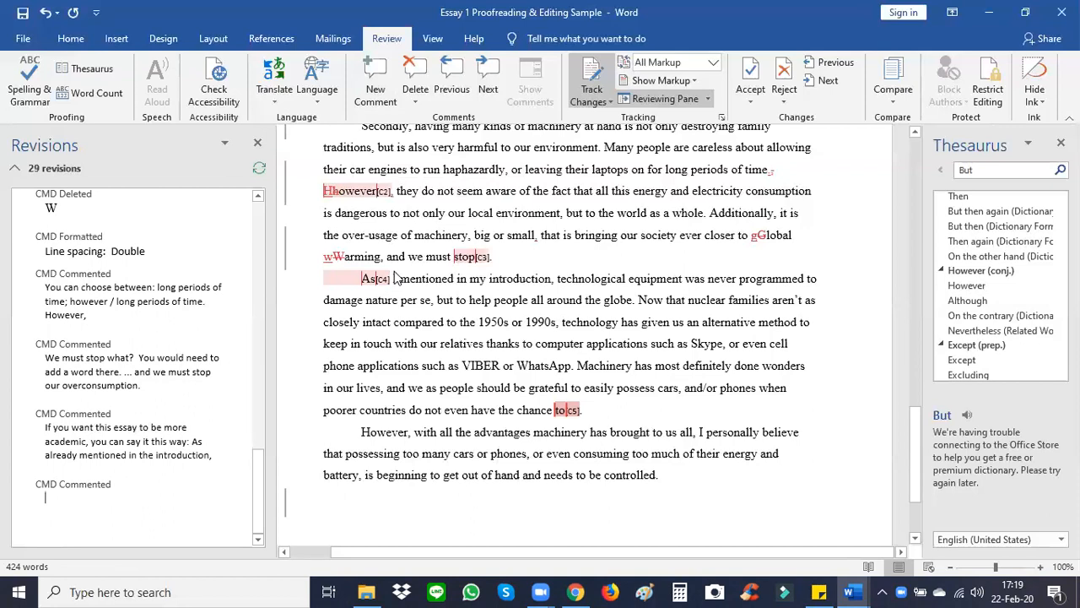
text(Have a chance to do wht)
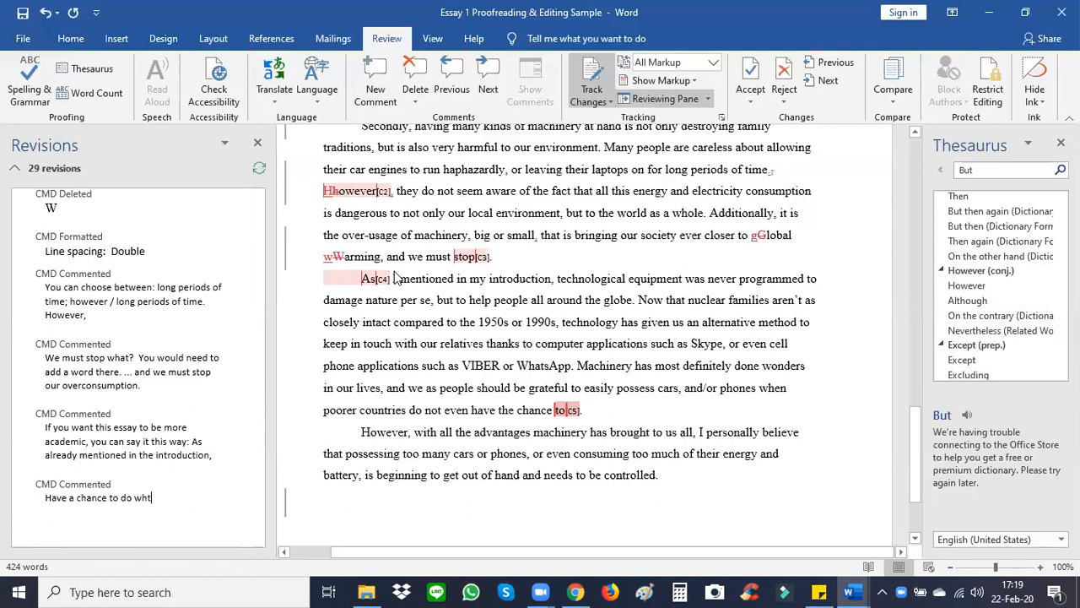
key(BackSpace)
text(at? )
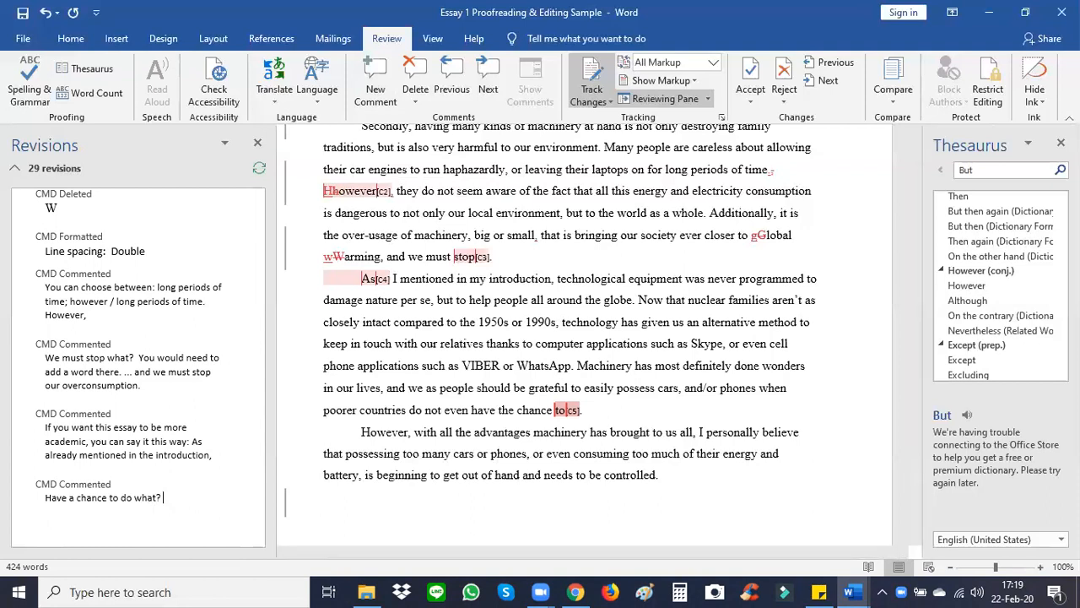
text(... to eat???)
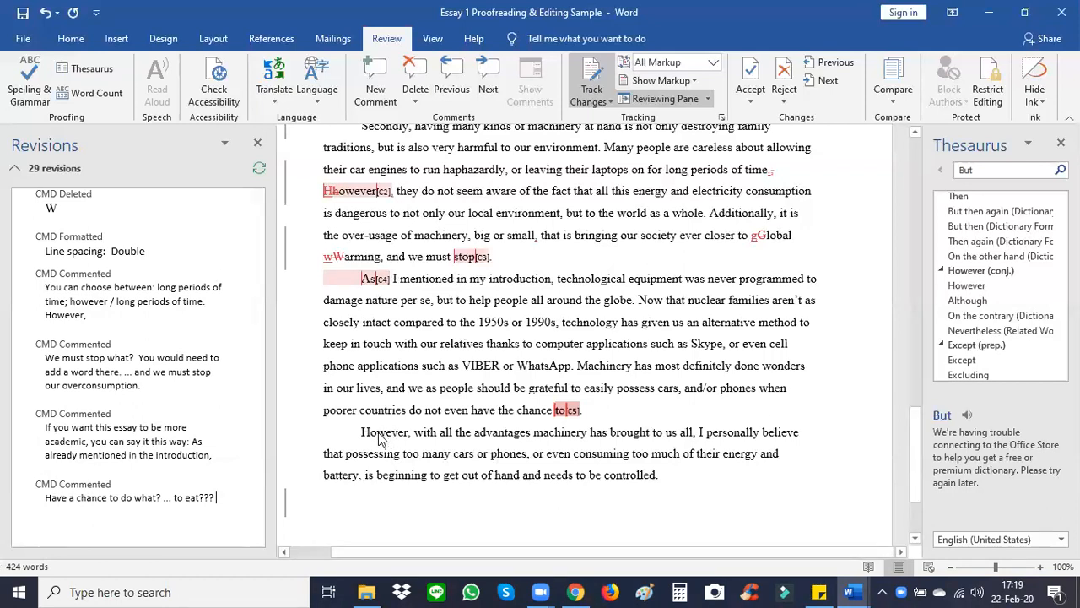
Step: Add a comment on "However" at the start of the last paragraph reading "Choose a different word from thesaurus."
click(409, 432)
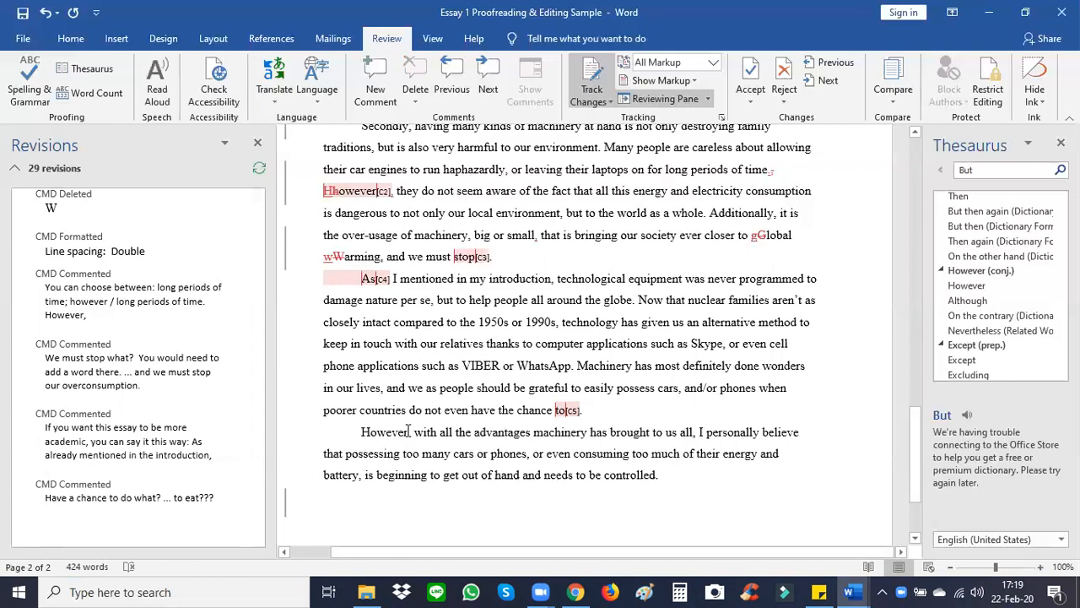
drag(409, 432, 365, 432)
click(362, 432)
click(375, 85)
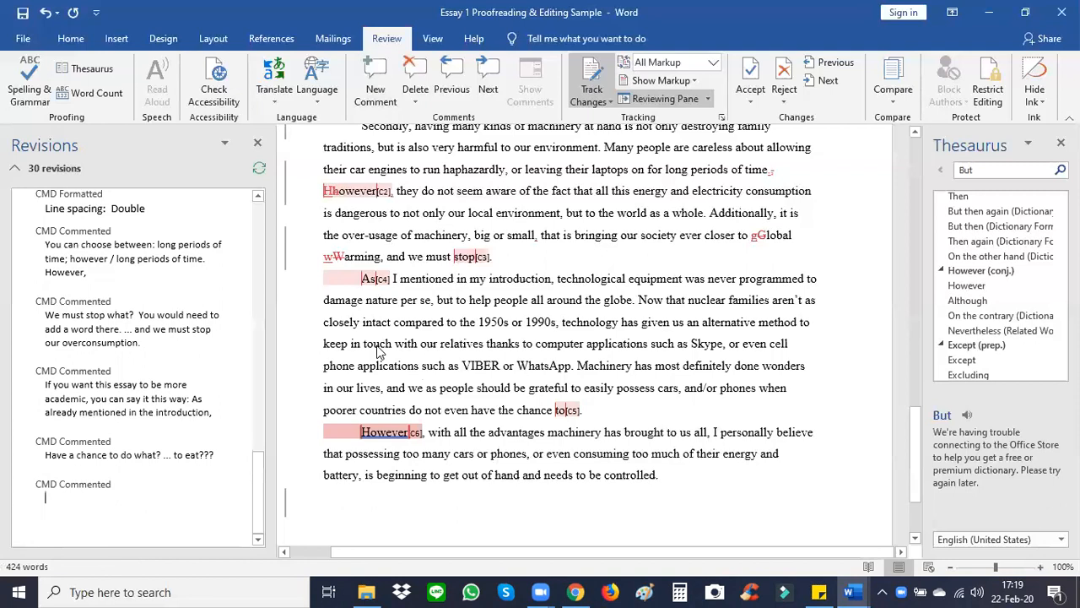
text(Choos)
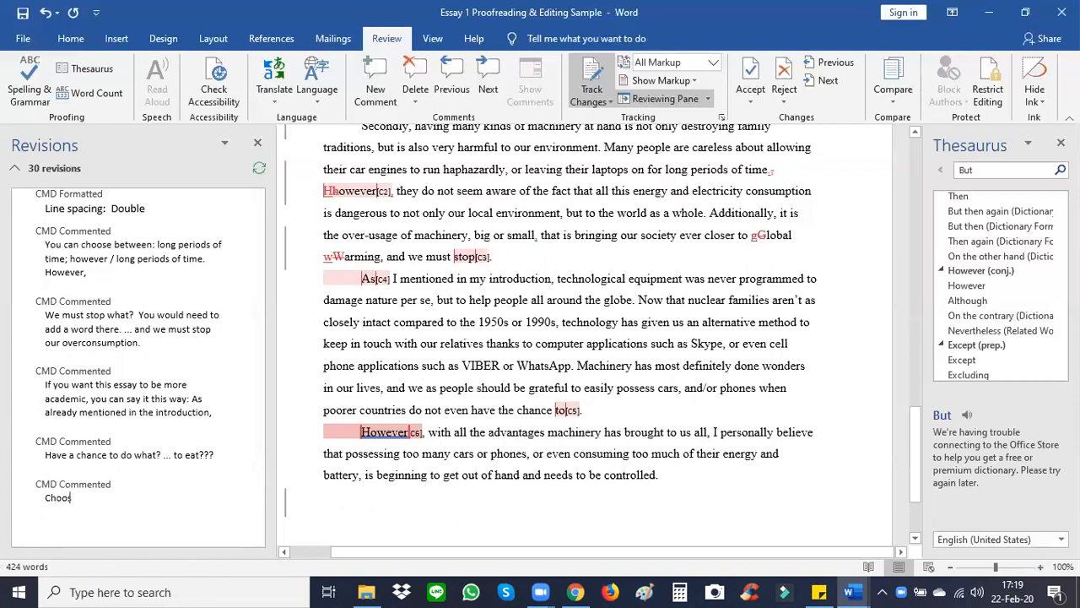
text(e a differen)
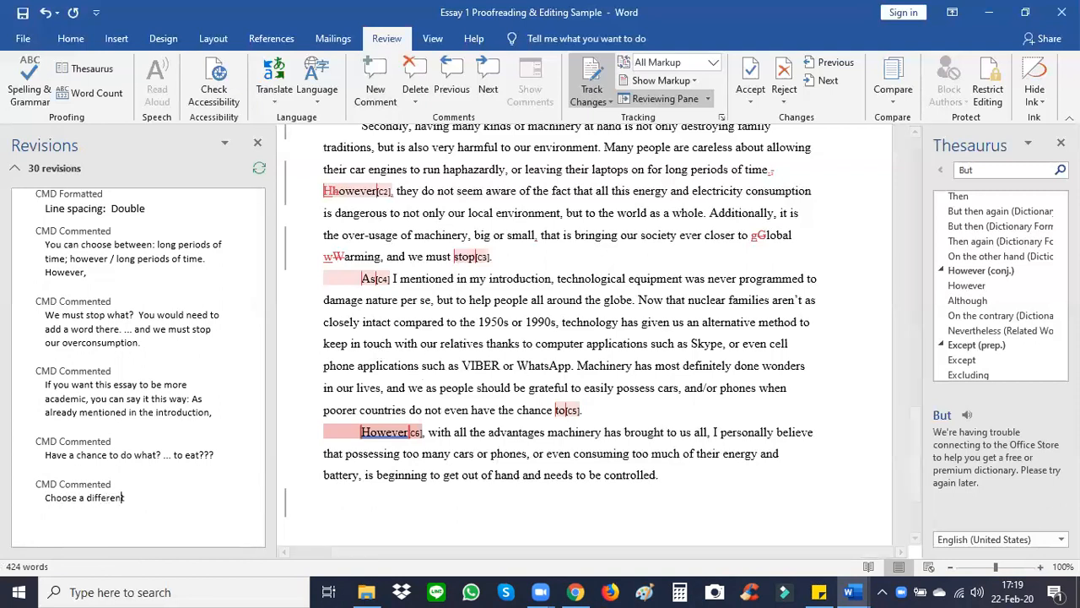
text(t words from thesaurus.)
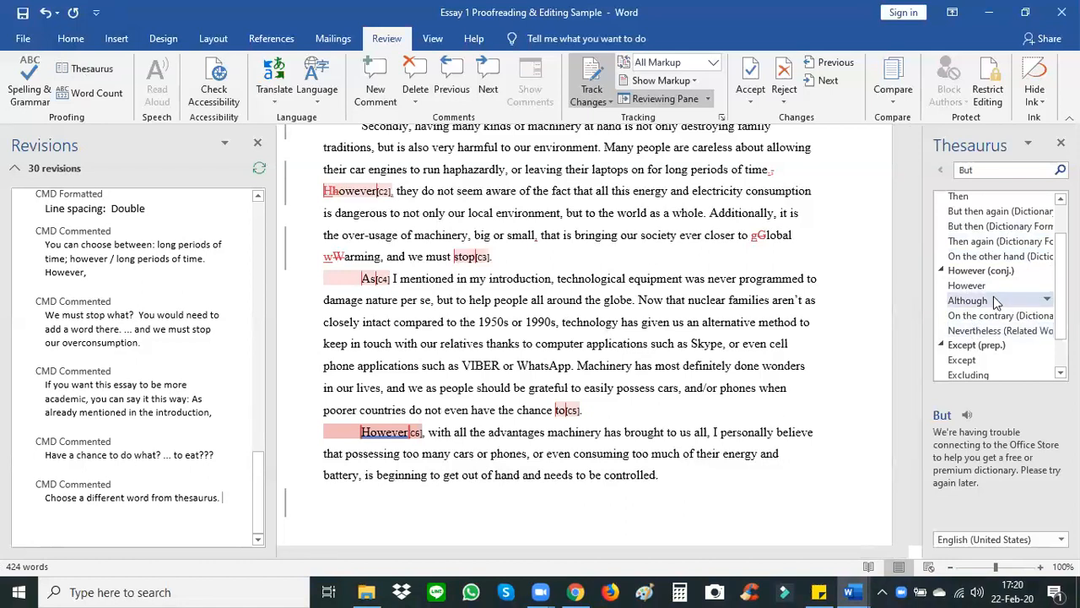
Step: Check the thesaurus synonyms and extend the last paragraph's "However" comment with 'Choose "nevertheless". Try not to use the same word many times.'
scroll(995, 302, down, 1)
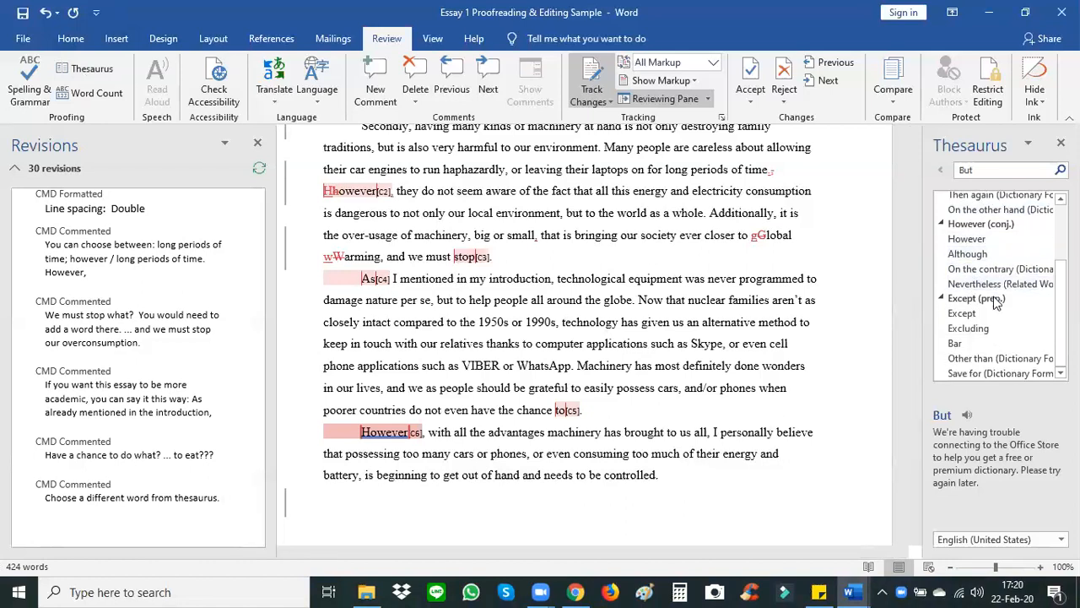
scroll(995, 301, up, 2)
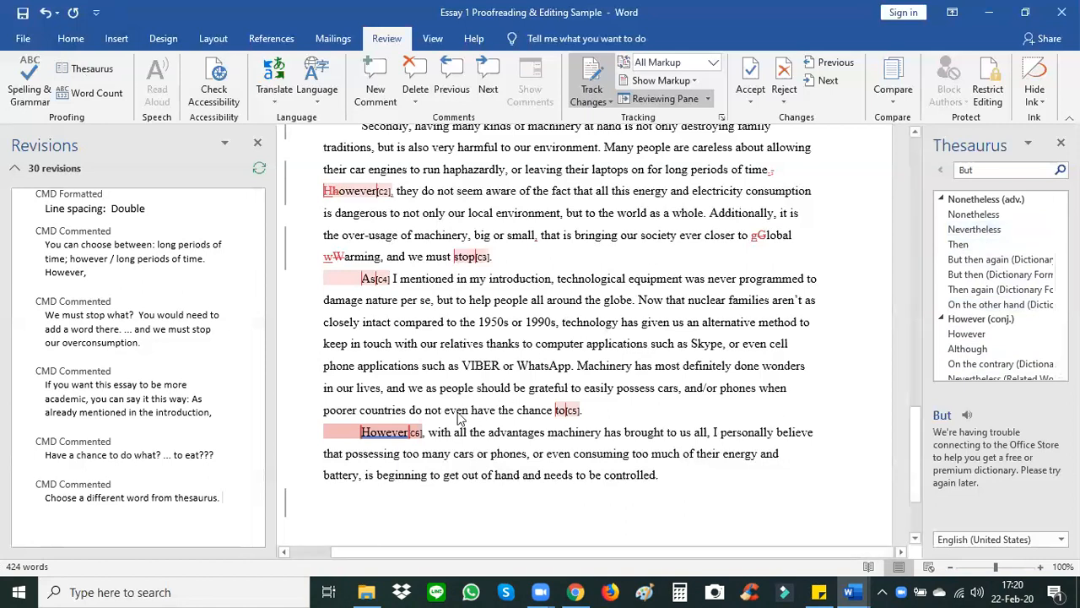
text(Choose "nevertheless". Tru)
key(BackSpace)
text(y not to use o)
text(he same word)
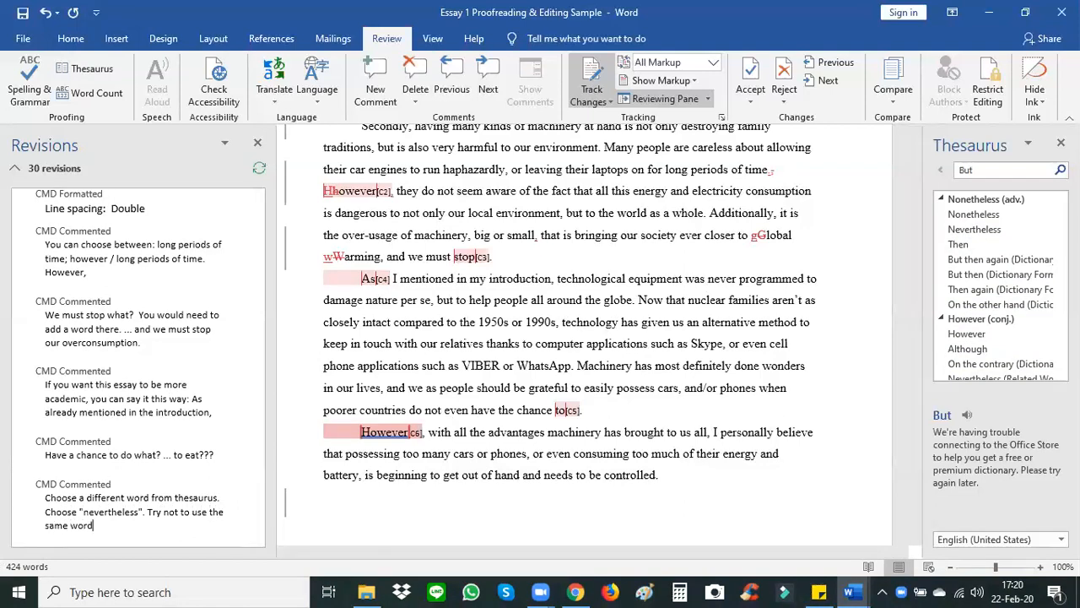
text( many times.)
Step: Comment on "I" in the last paragraph: "If you want your essay to be more academic, you can change it this way:"
click(715, 431)
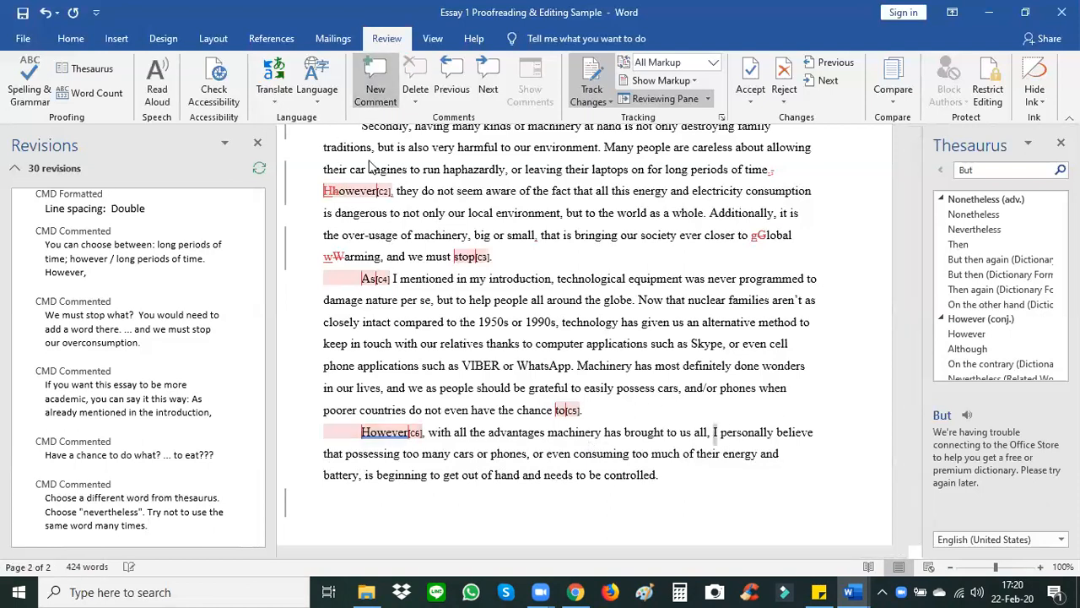
click(376, 78)
text(If you want your essay to be more academic, you )
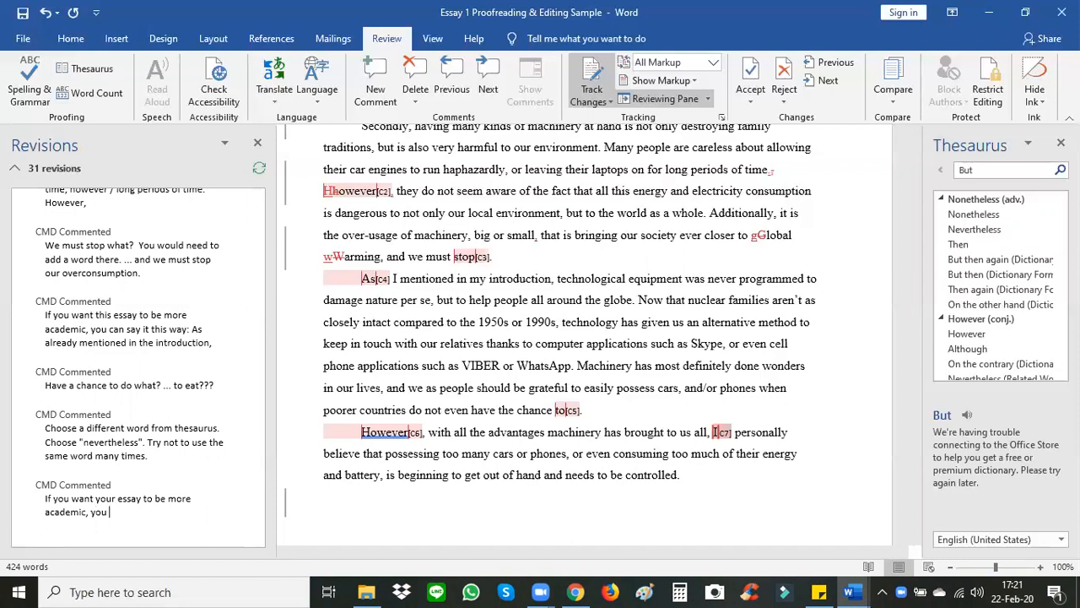
text(can change it this way:)
Step: Complete the comment on "I" with the rewording "Nevertheless, with ..., it is a personal belief of mine that possessing..."
text(Ne)
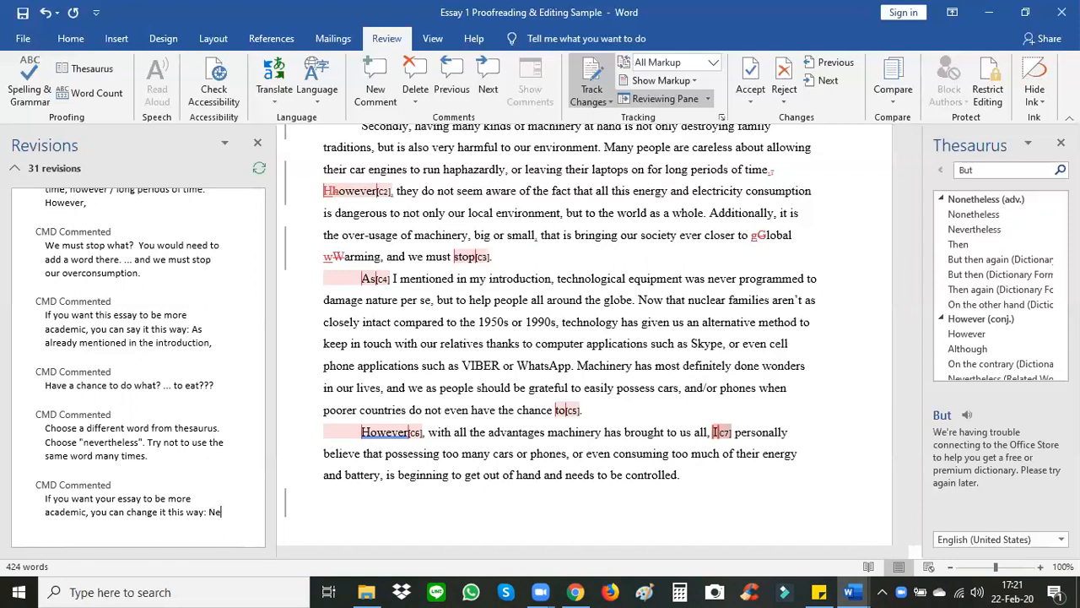
text(vertheless,)
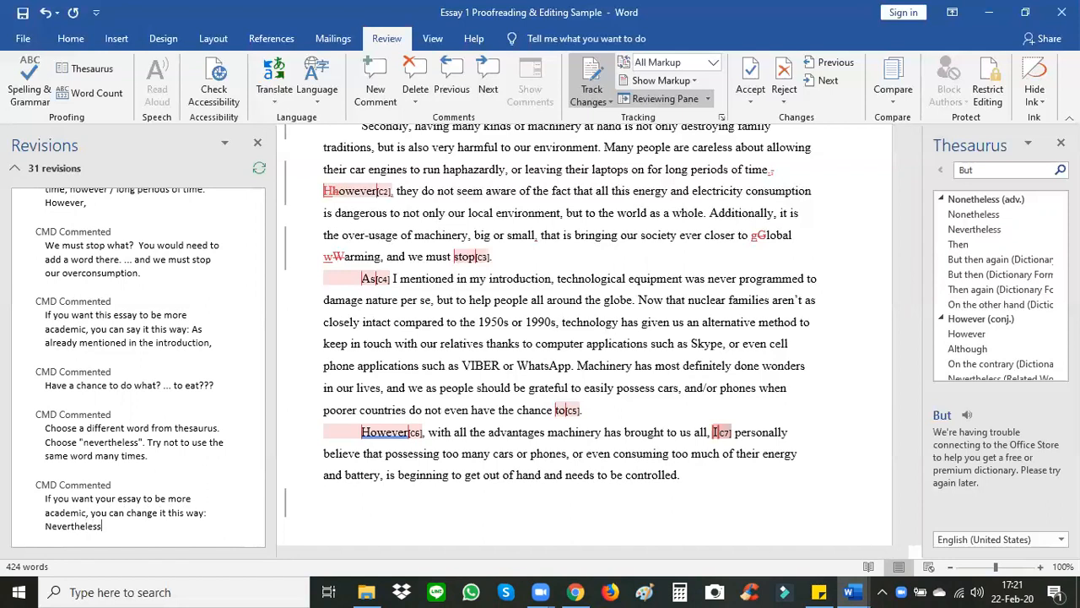
text( with ...)
text(, it is a personal belief of mine that)
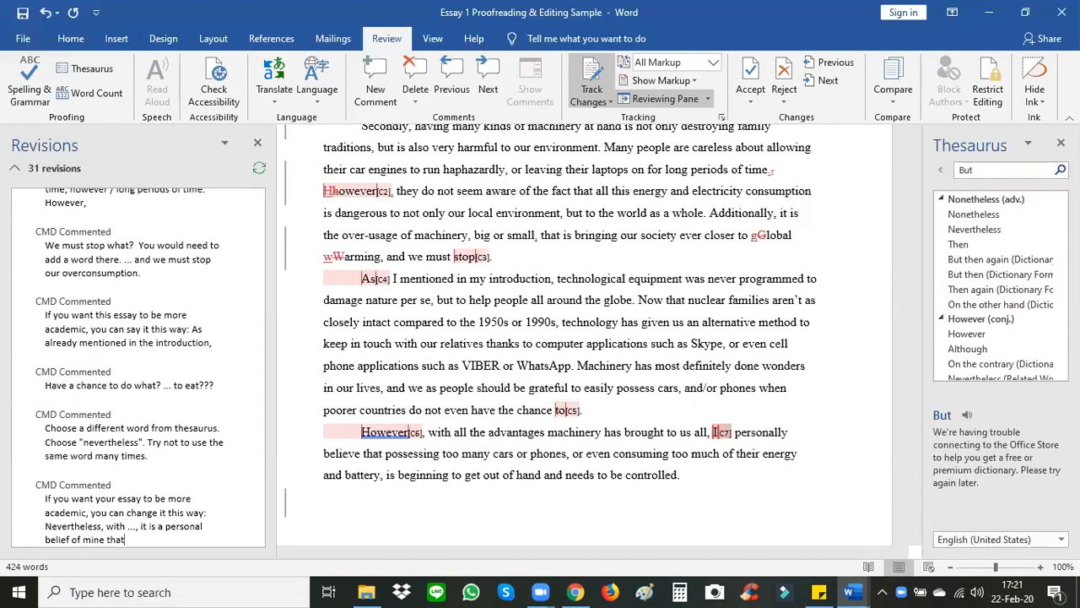
text( possessing)
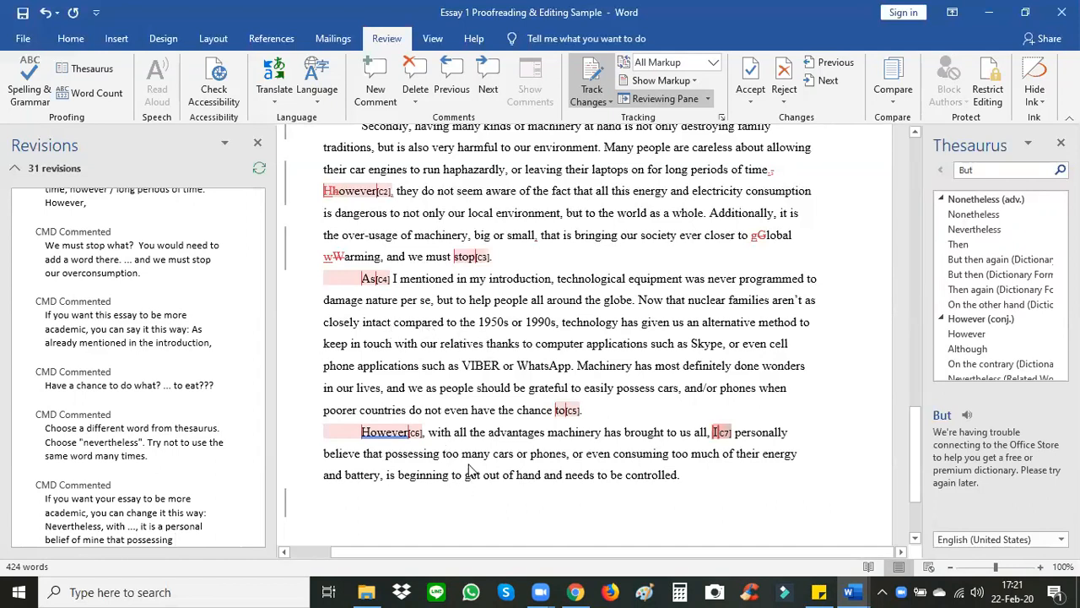
scroll(471, 470, down, 1)
scroll(471, 464, up, 2)
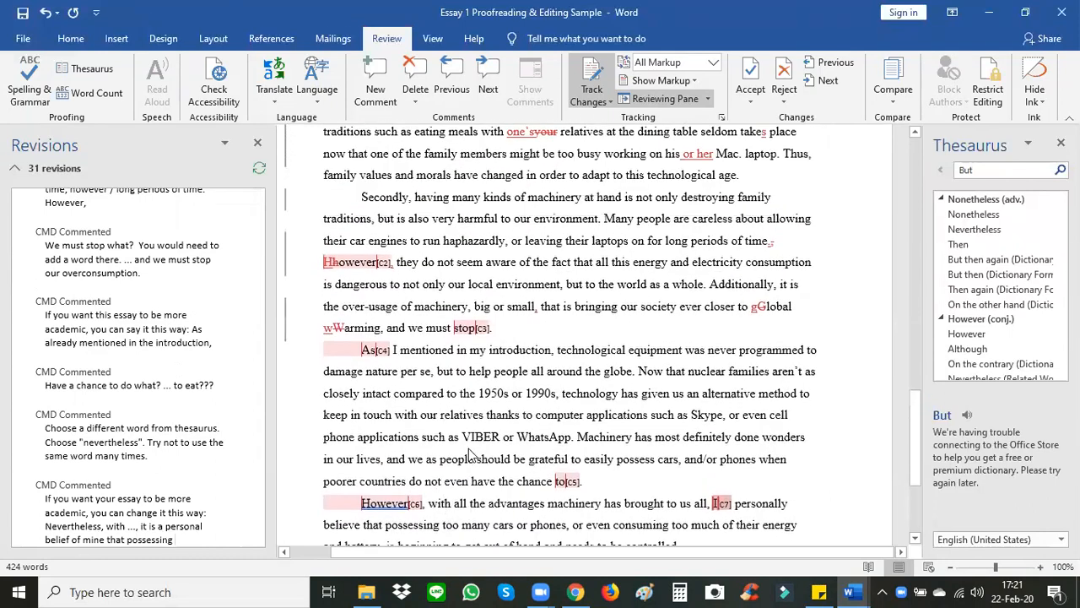
scroll(471, 455, up, 3)
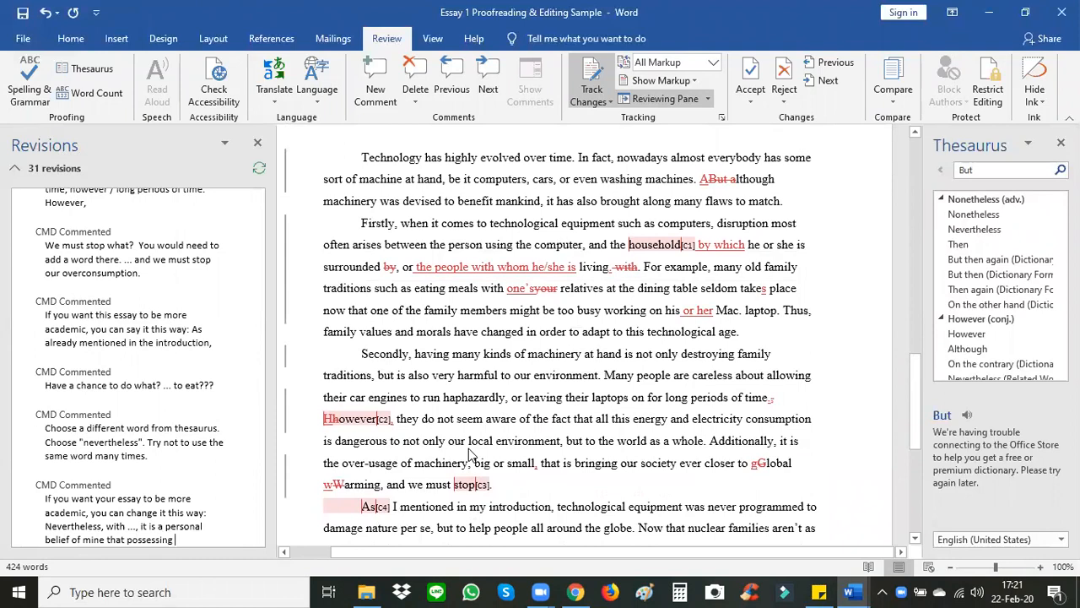
scroll(227, 409, down, 1)
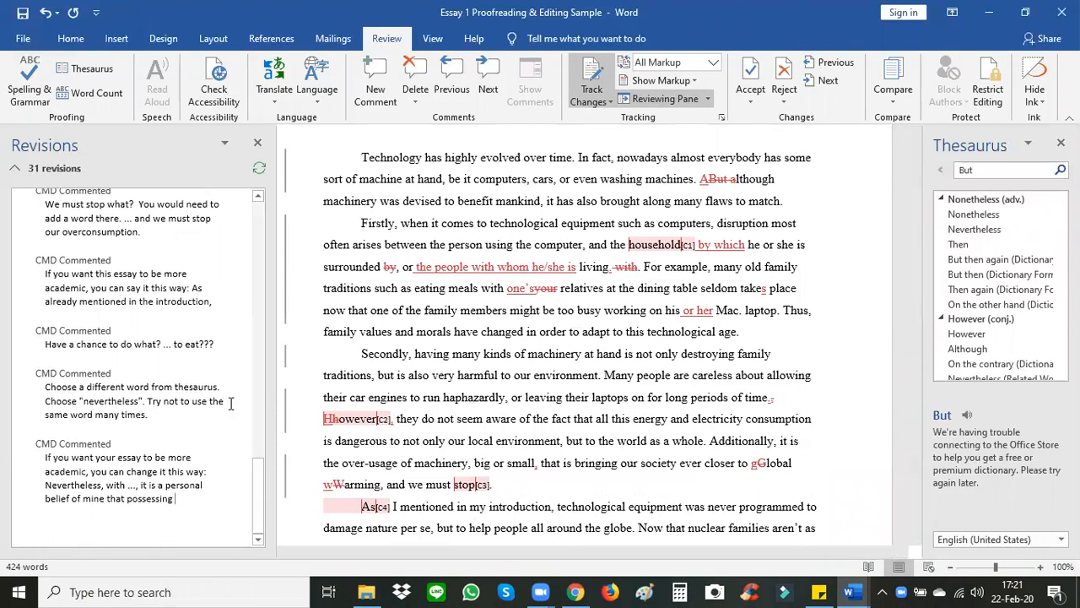
scroll(231, 403, up, 3)
scroll(237, 400, down, 3)
key(BackSpace)
text(...)
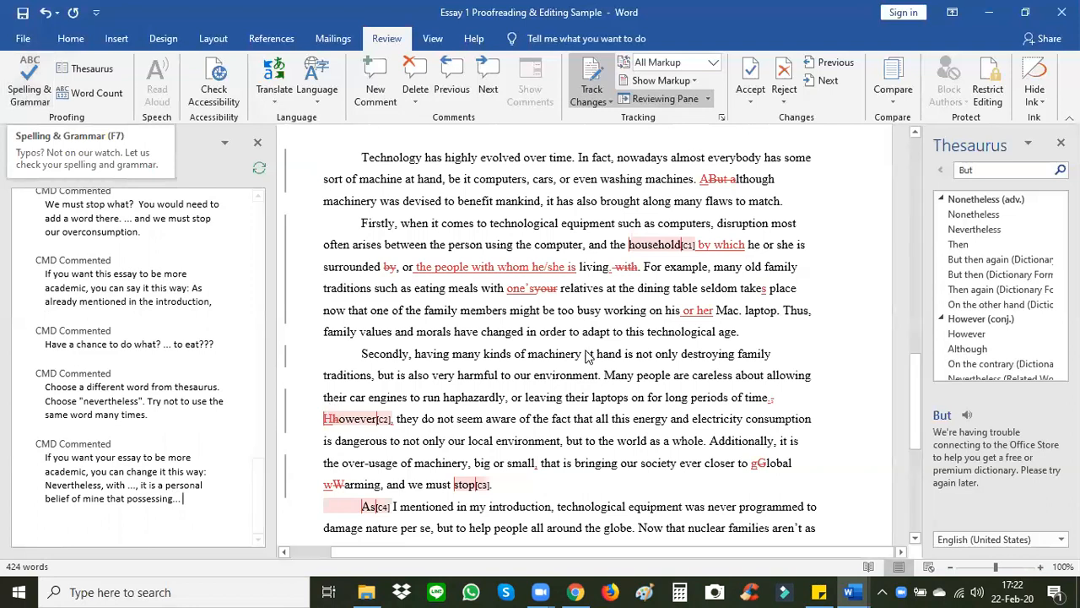
scroll(578, 361, up, 2)
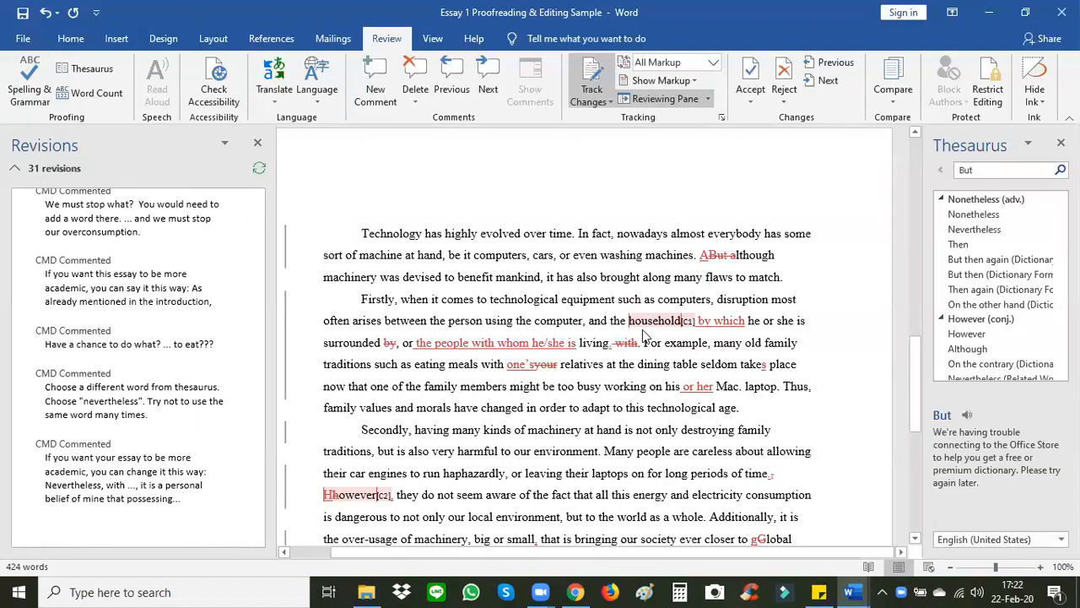
mouse_move(657, 327)
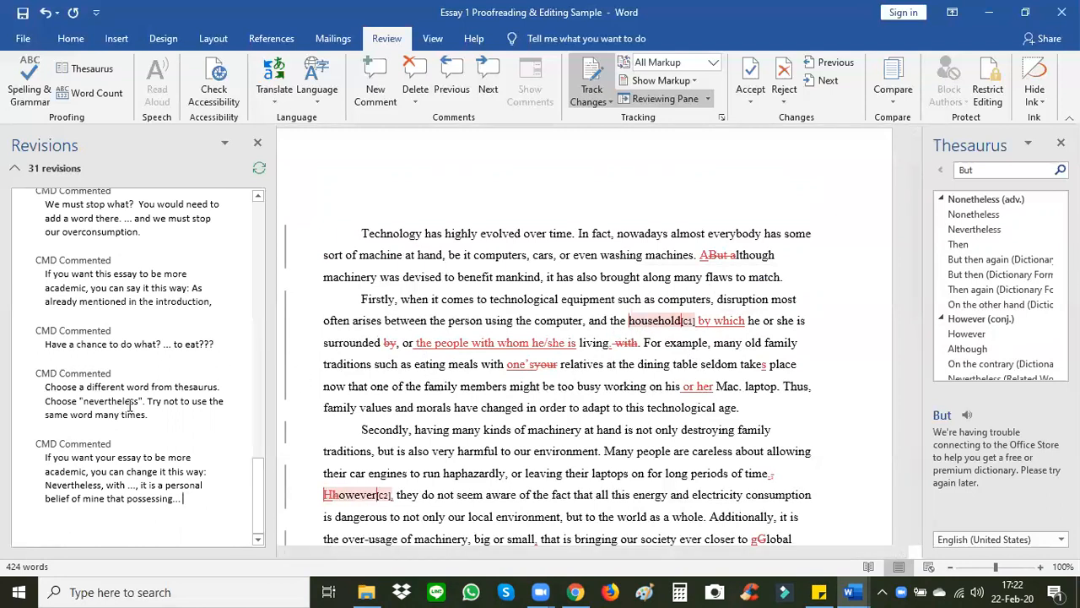
Step: Extend the comment on "household" with 'You had dangling modifiers such as "is surrounded by or living with"'
scroll(136, 396, up, 5)
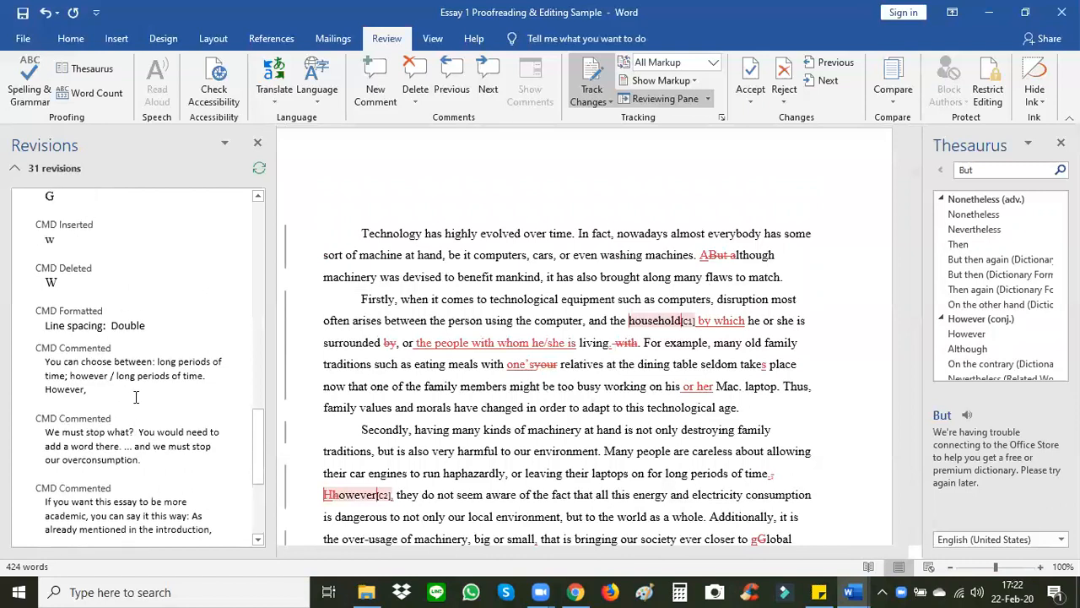
scroll(135, 396, down, 2)
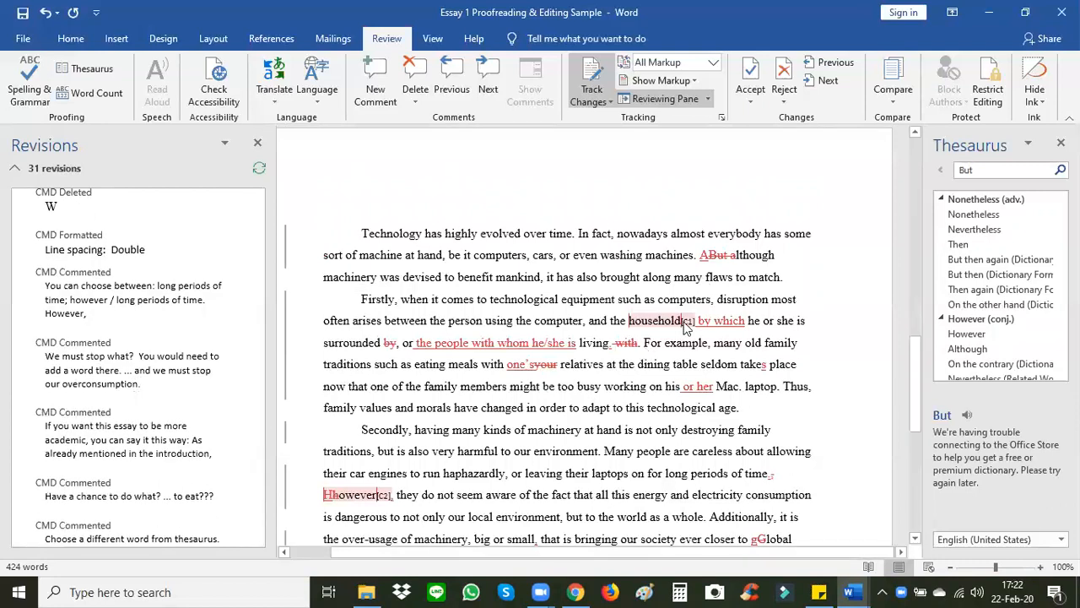
scroll(217, 348, down, 4)
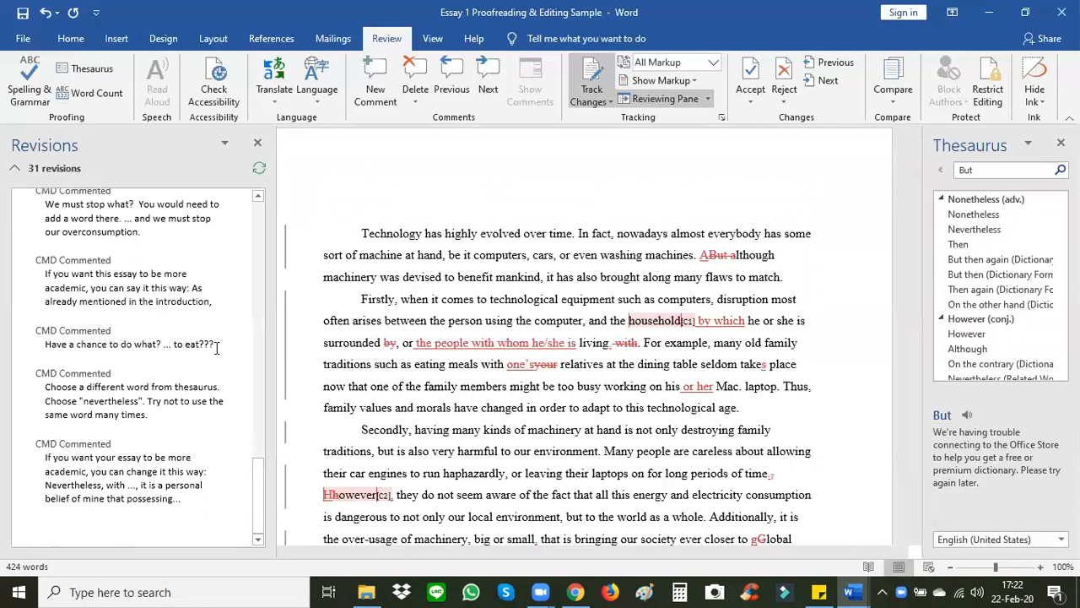
scroll(217, 347, up, 5)
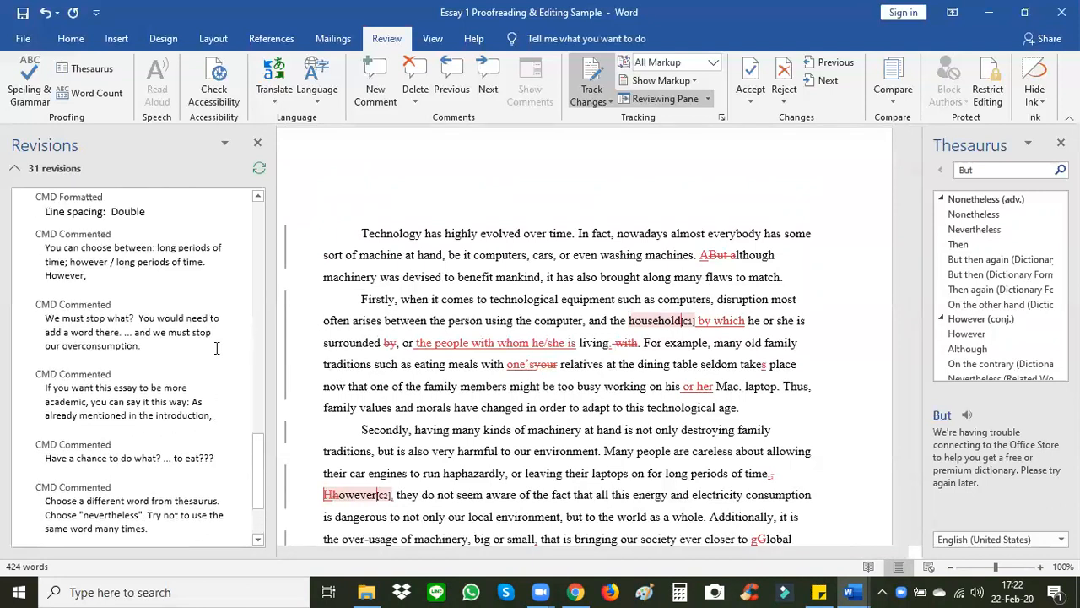
scroll(217, 347, up, 2)
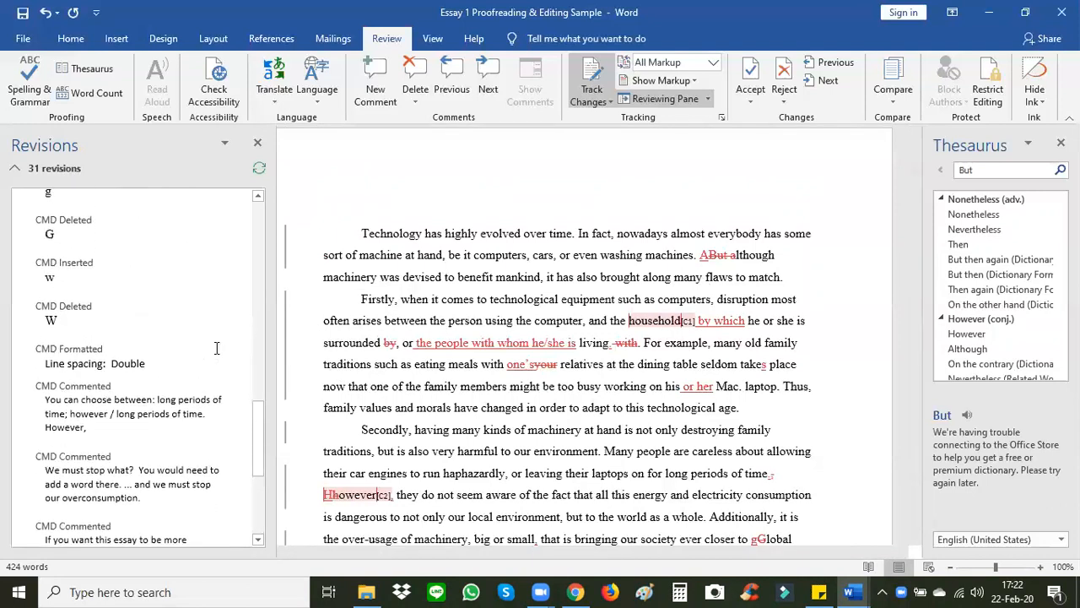
scroll(217, 347, up, 8)
scroll(217, 348, up, 10)
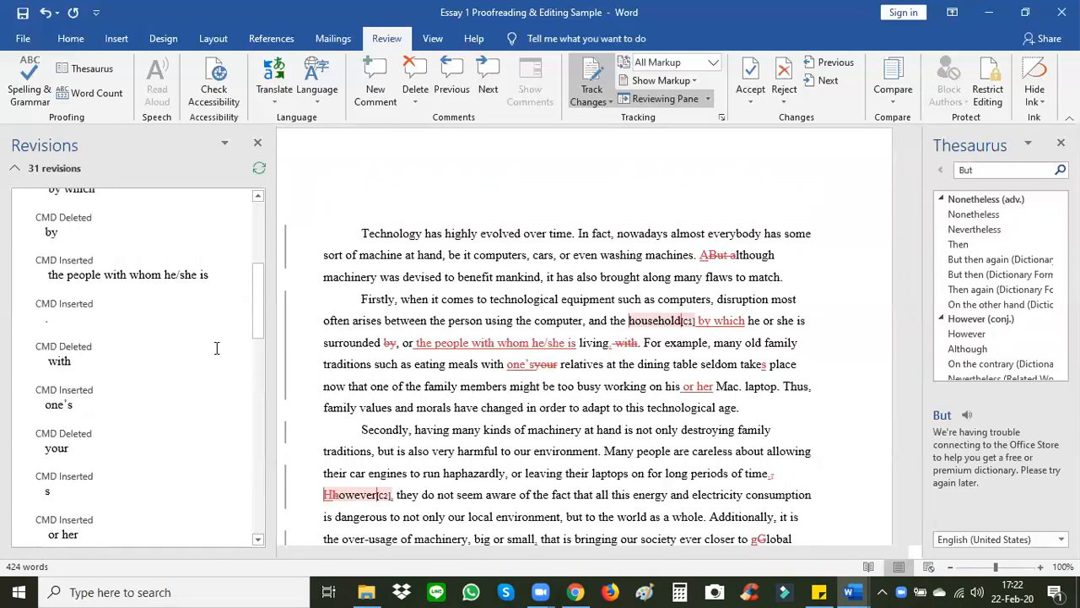
scroll(217, 348, up, 4)
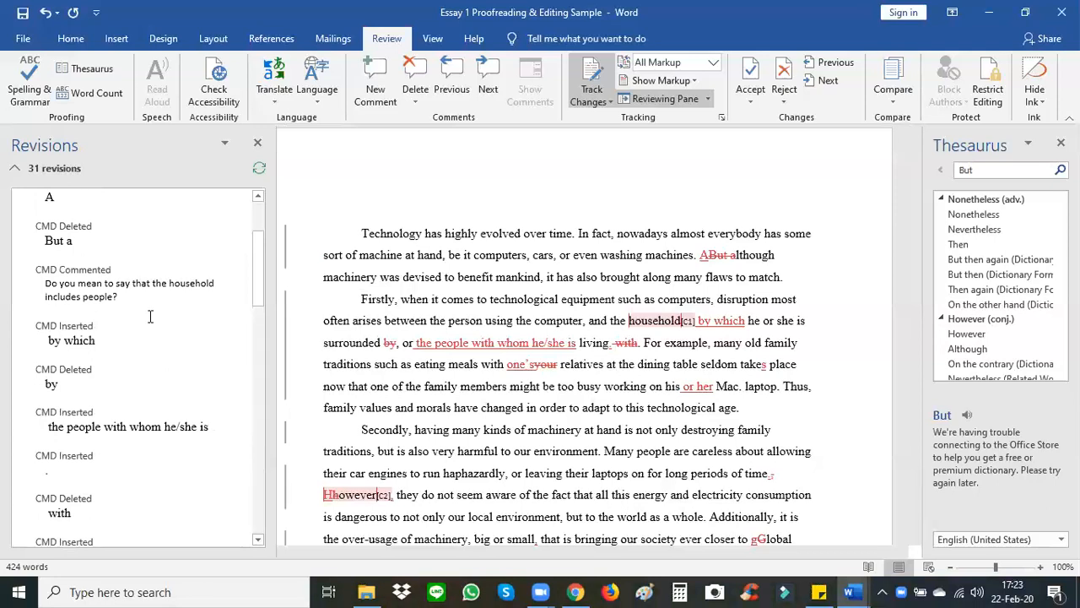
click(119, 296)
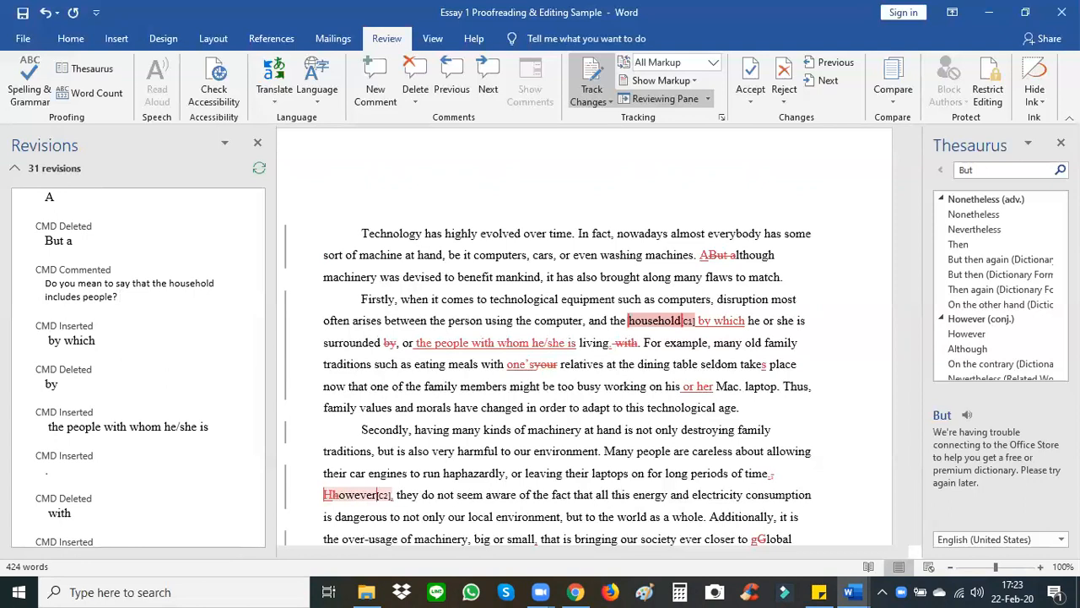
text(You had dangling modifiers s)
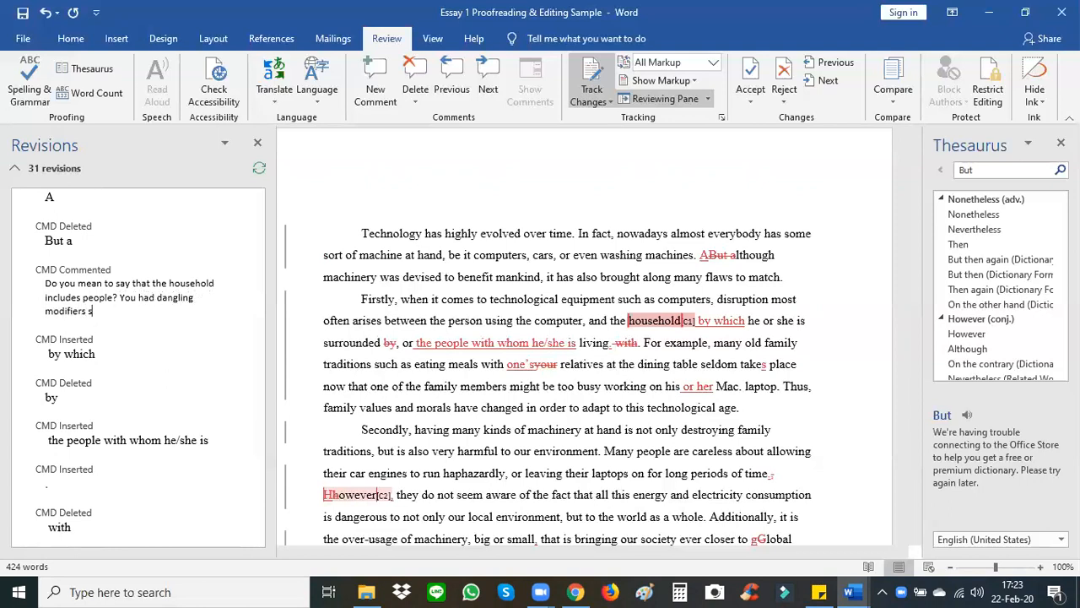
text(uch as)
text(h as "is surrounded by or living with")
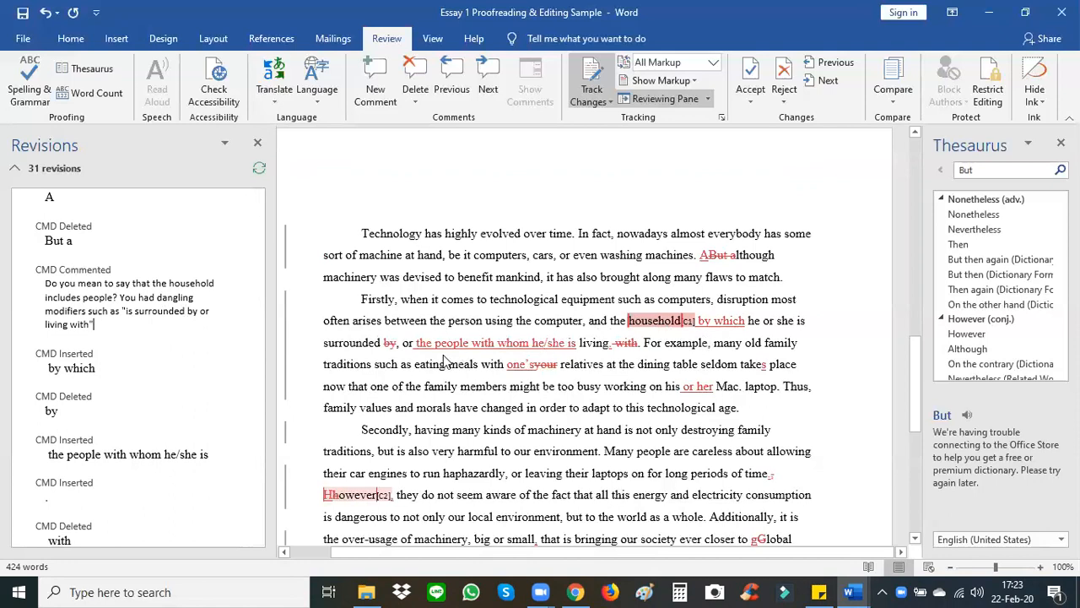
Step: Review the tracked changes and comments through the last paragraph, and check the essay prompt on the first page
mouse_move(478, 346)
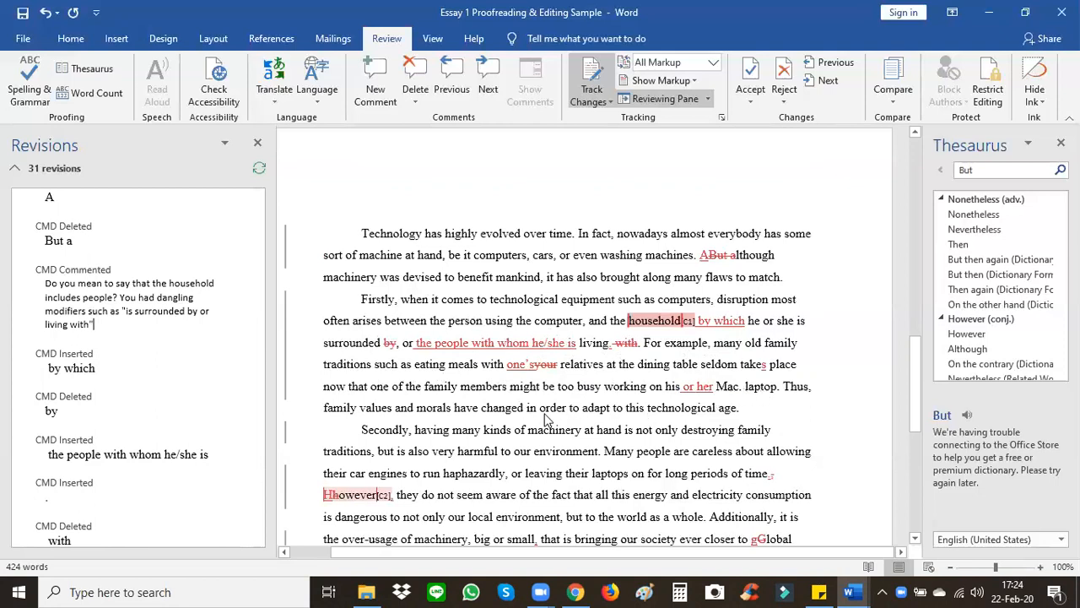
scroll(547, 424, down, 1)
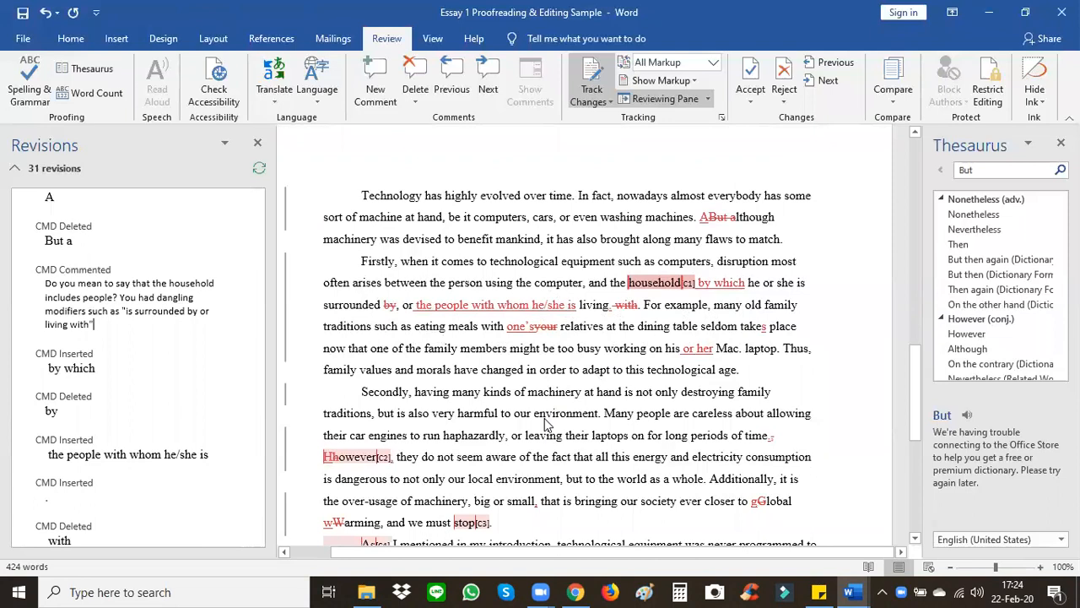
scroll(547, 424, down, 2)
scroll(547, 424, down, 2)
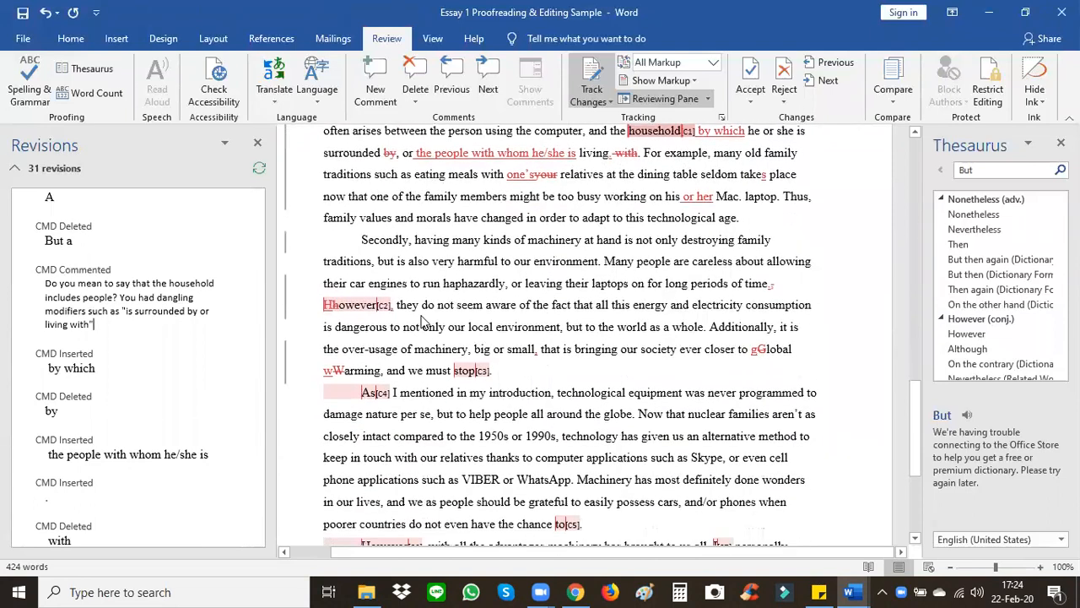
scroll(464, 393, down, 3)
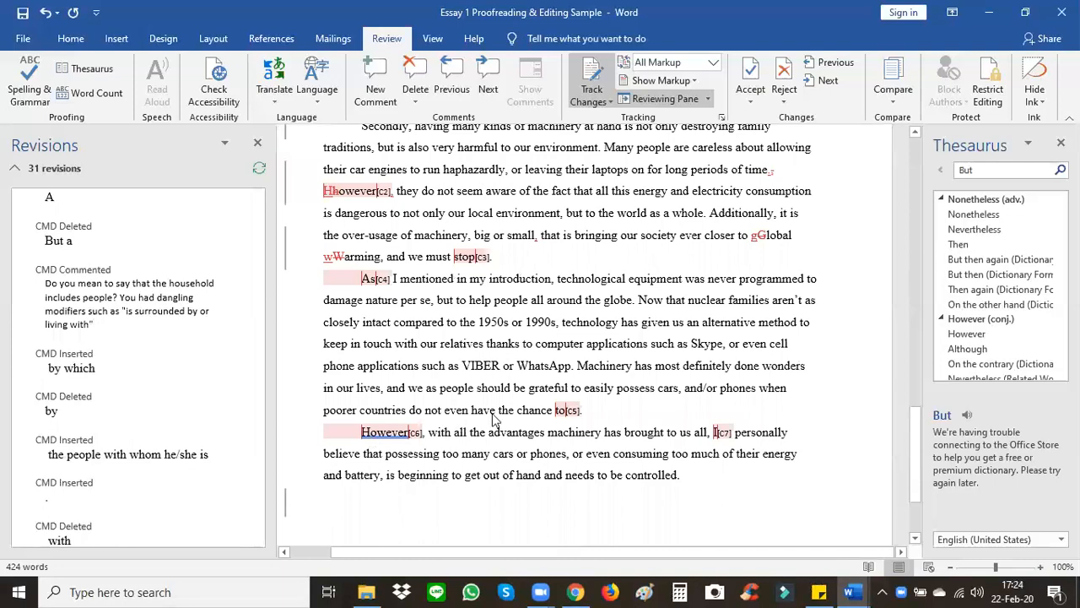
scroll(495, 422, up, 2)
scroll(495, 422, down, 3)
scroll(496, 420, up, 10)
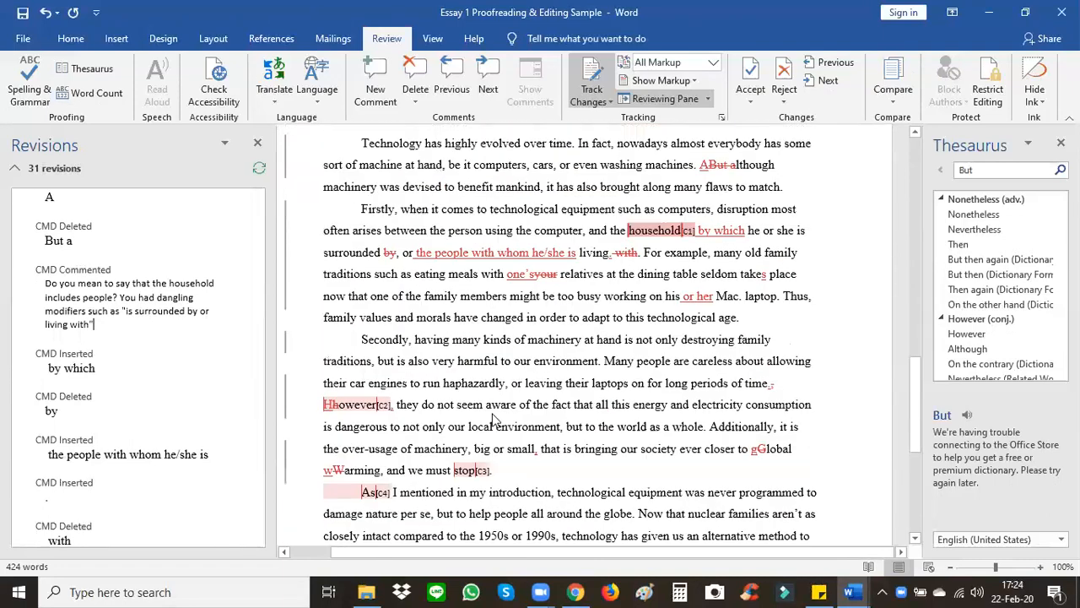
scroll(496, 422, down, 3)
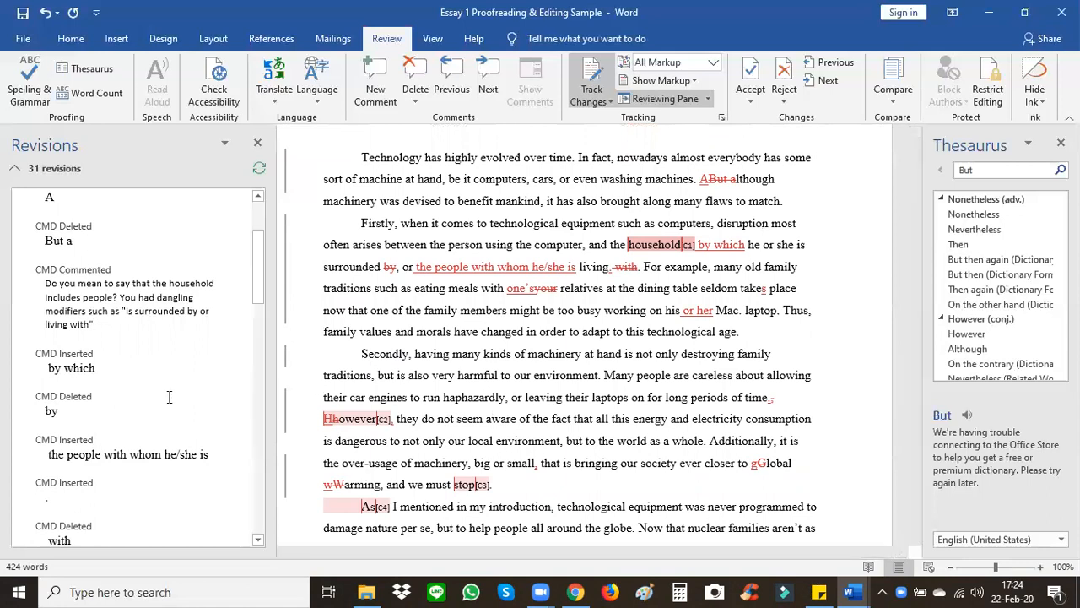
scroll(169, 396, up, 4)
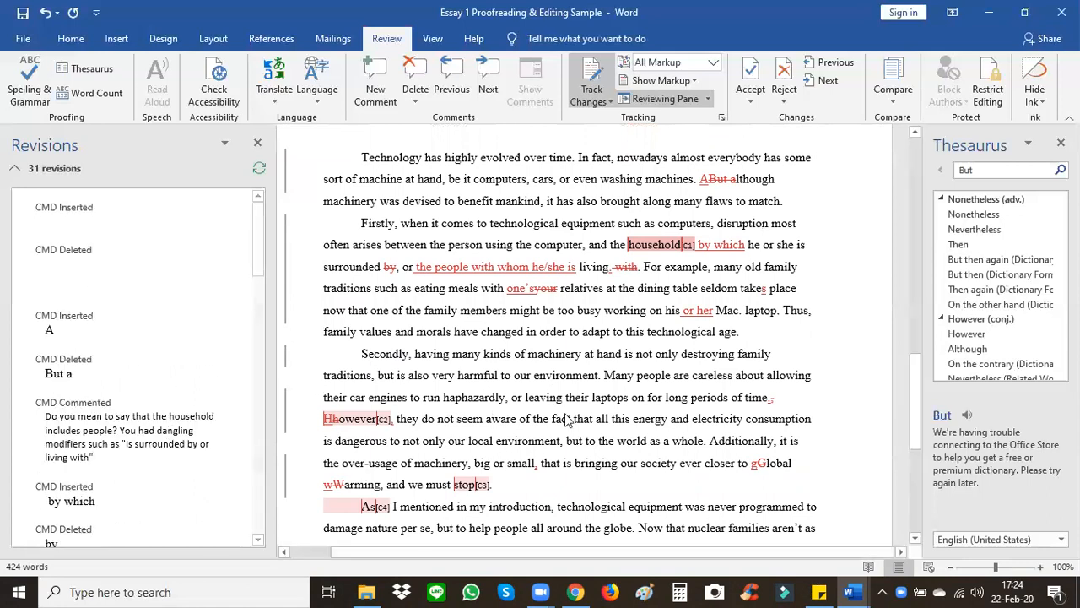
scroll(567, 419, up, 3)
scroll(567, 420, up, 5)
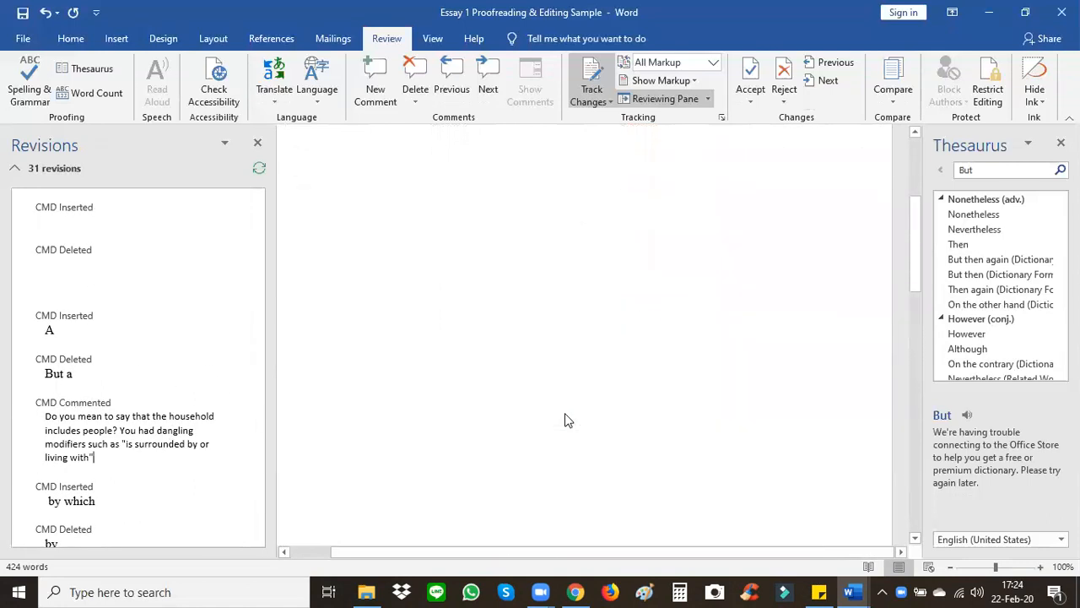
scroll(567, 419, up, 1)
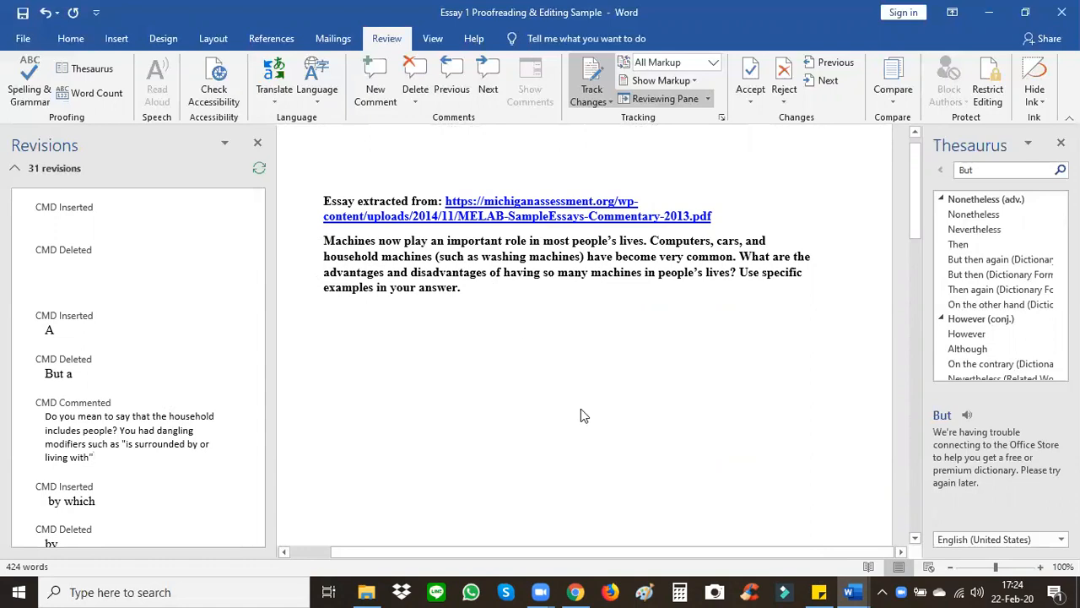
Step: Add a comment on the blank line above the first paragraph: "You forgot to add a title to your essay. This is part of format."
scroll(580, 409, down, 10)
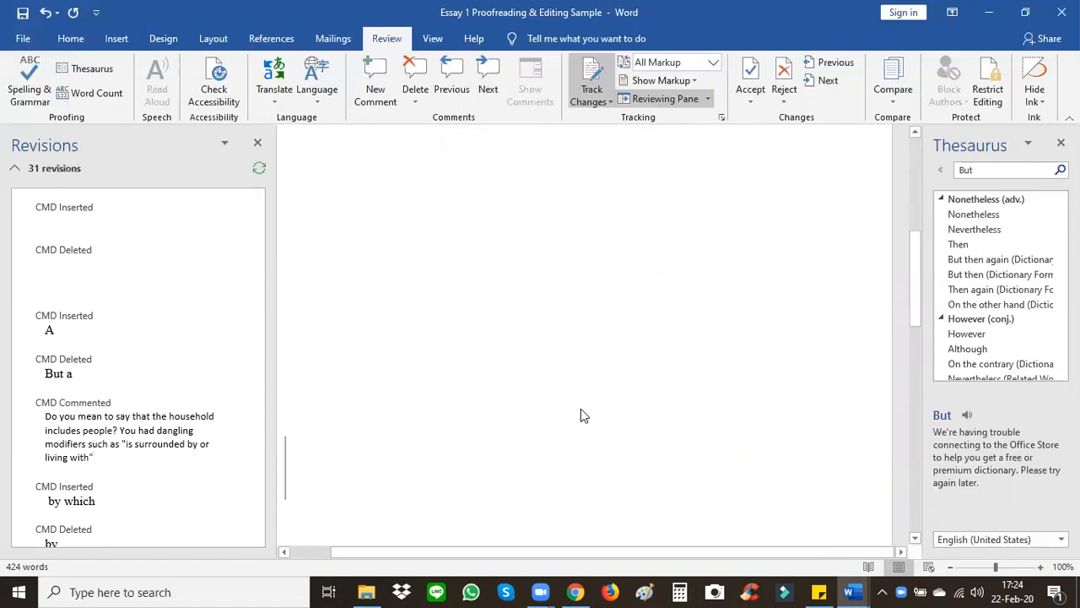
scroll(581, 408, down, 1)
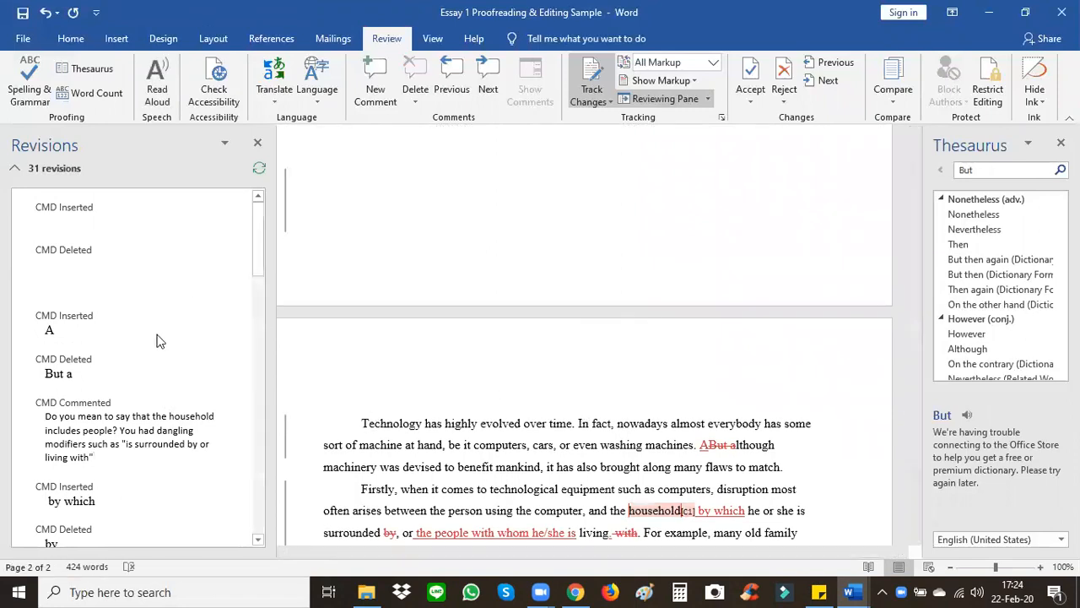
click(375, 91)
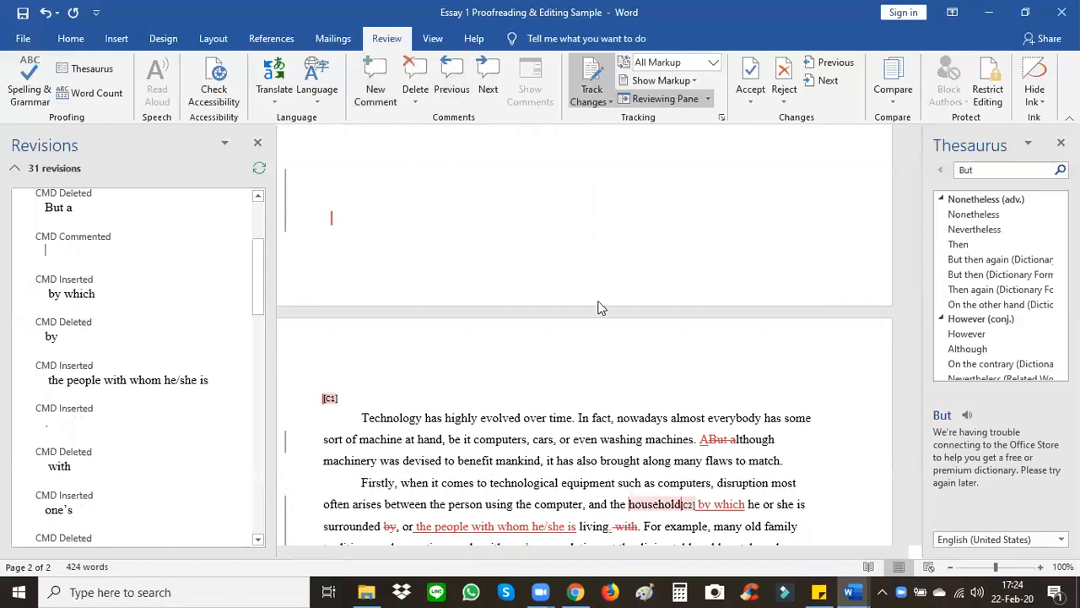
text(You forgot to add a title to)
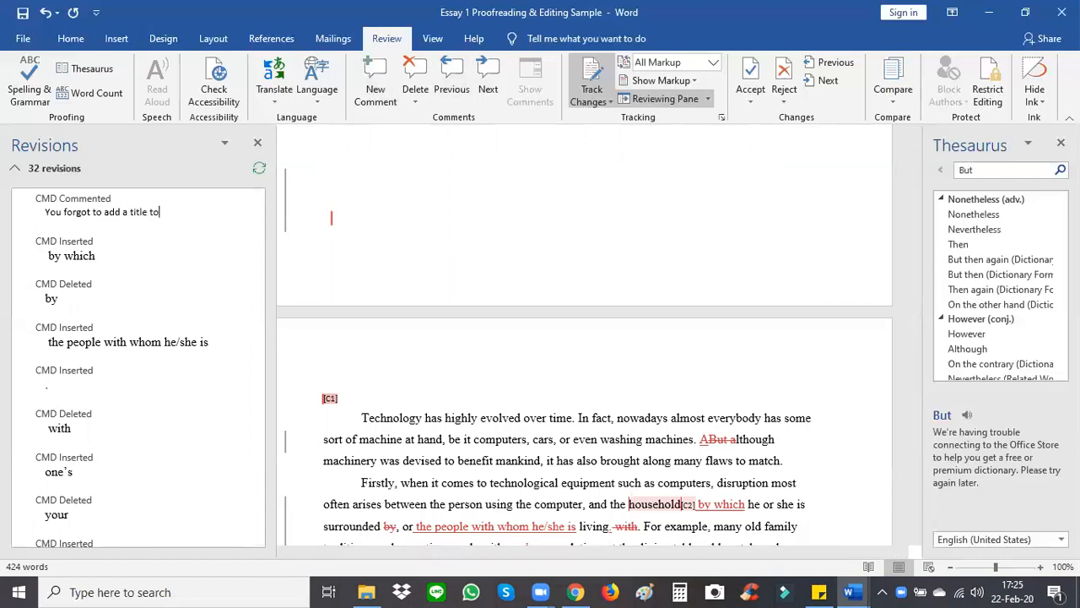
text( your essay.  This wou)
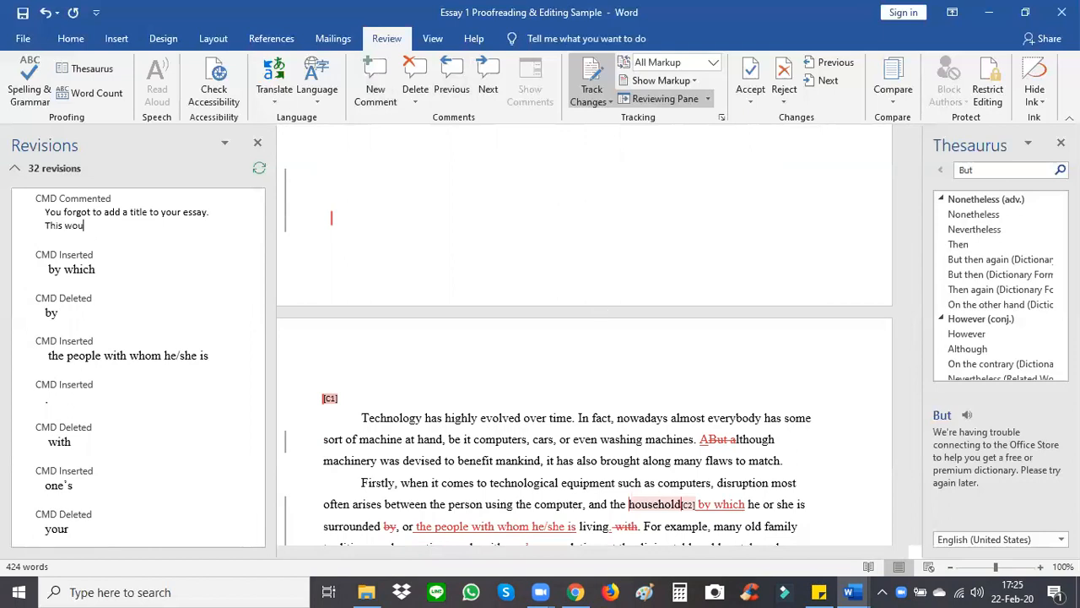
text(ld change your grad)
key(BackSpace)
key(BackSpace)
key(BackSpace)
key(BackSpace)
key(BackSpace)
key(BackSpace)
key(BackSpace)
key(BackSpace)
key(BackSpace)
key(BackSpace)
key(BackSpace)
key(BackSpace)
key(BackSpace)
key(BackSpace)
key(BackSpace)
key(BackSpace)
key(BackSpace)
key(BackSpace)
key(BackSpace)
key(BackSpace)
text(is part of format.)
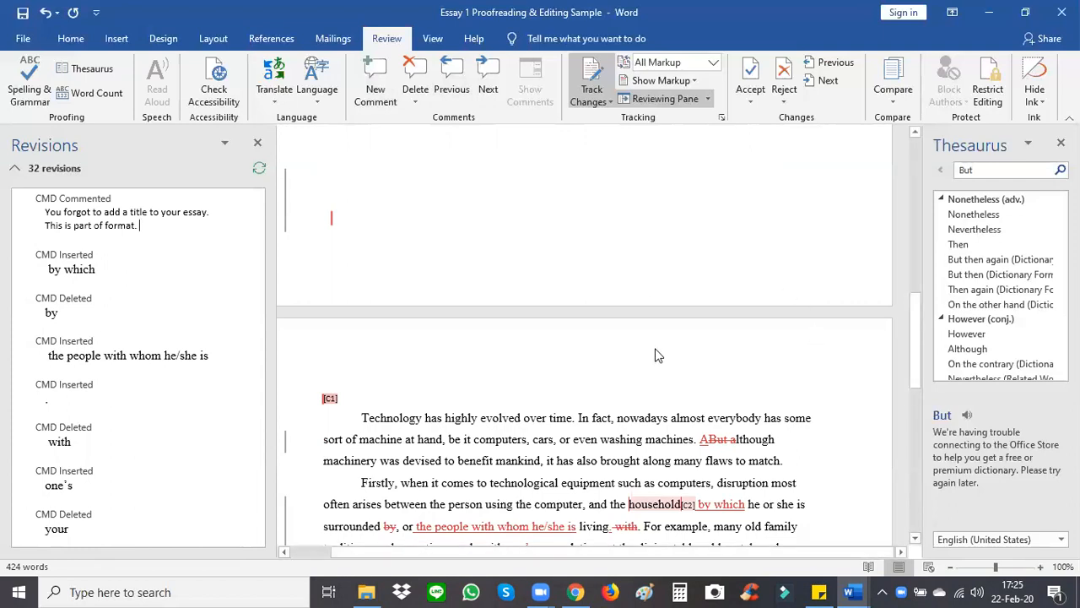
Step: Look over the whole commented essay once more, from the prompt and source link to the concluding paragraph
scroll(658, 356, up, 10)
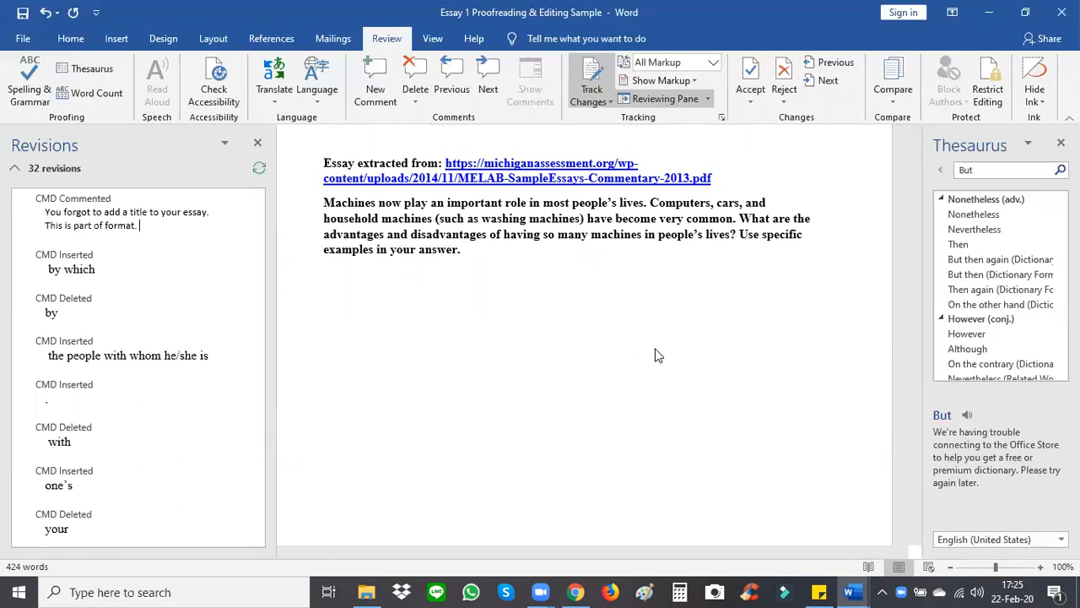
scroll(658, 356, down, 10)
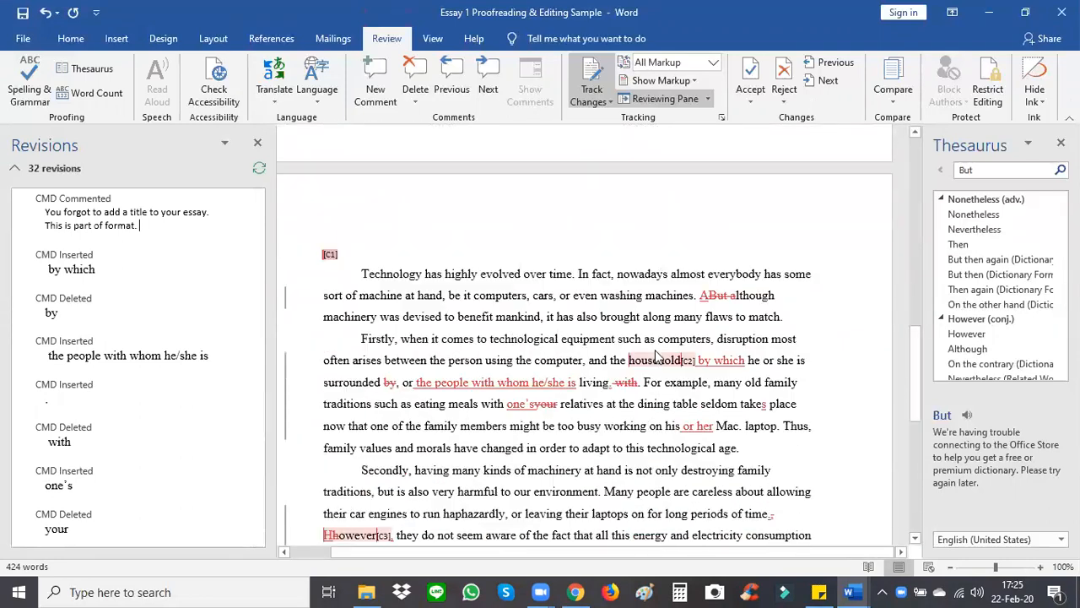
scroll(657, 355, down, 3)
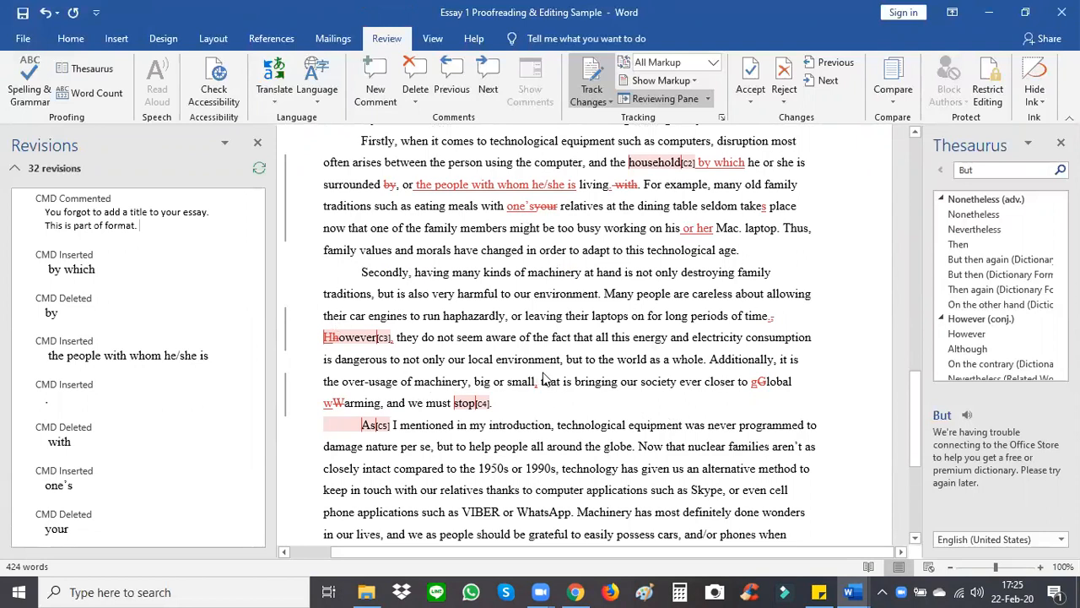
scroll(555, 380, up, 1)
scroll(554, 380, up, 2)
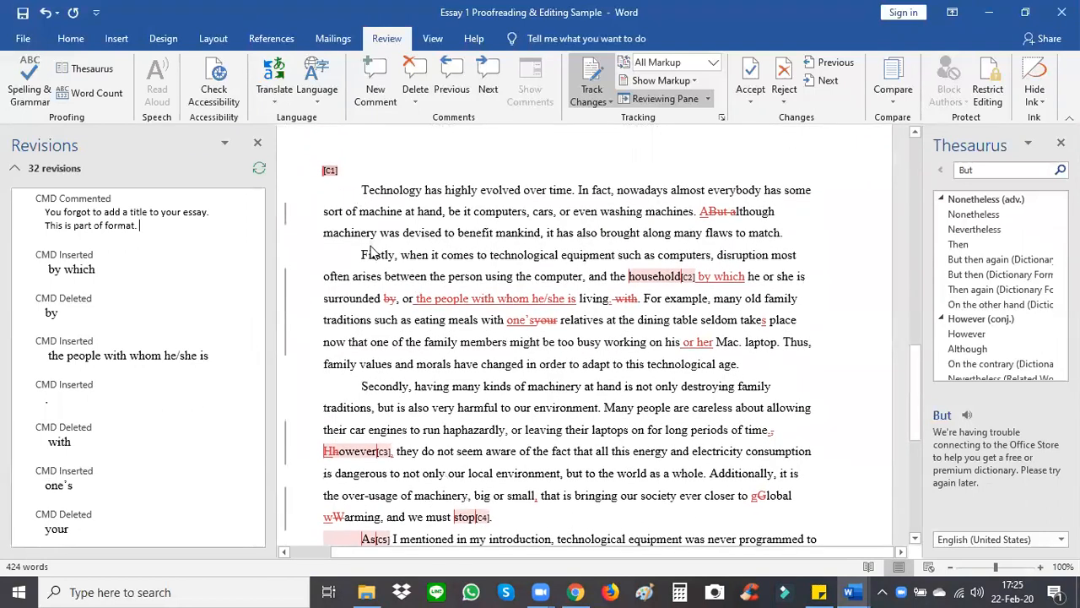
scroll(426, 397, down, 4)
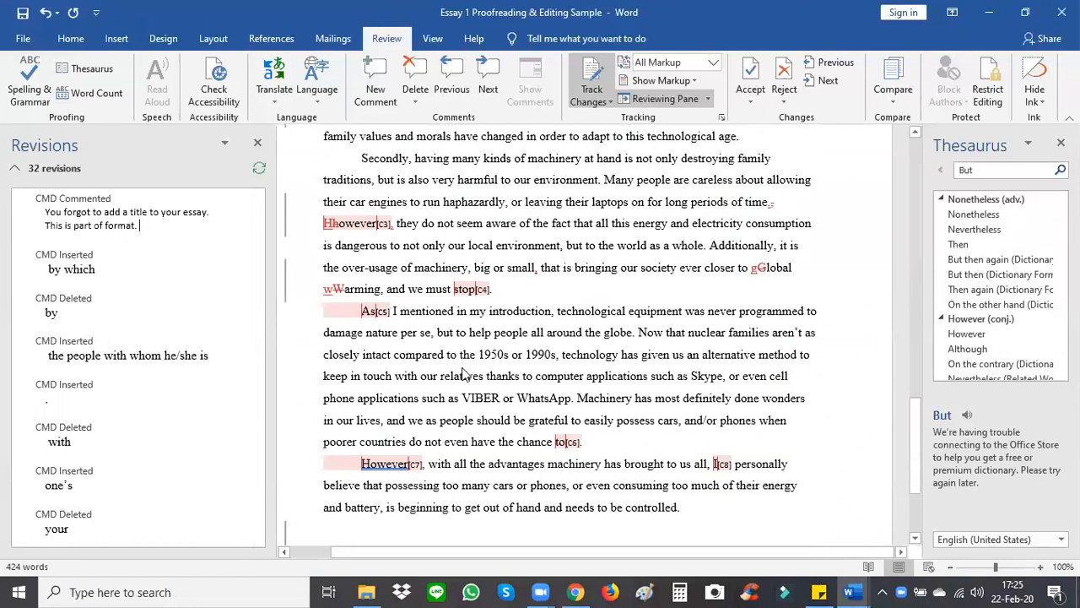
scroll(462, 375, down, 2)
scroll(463, 372, up, 10)
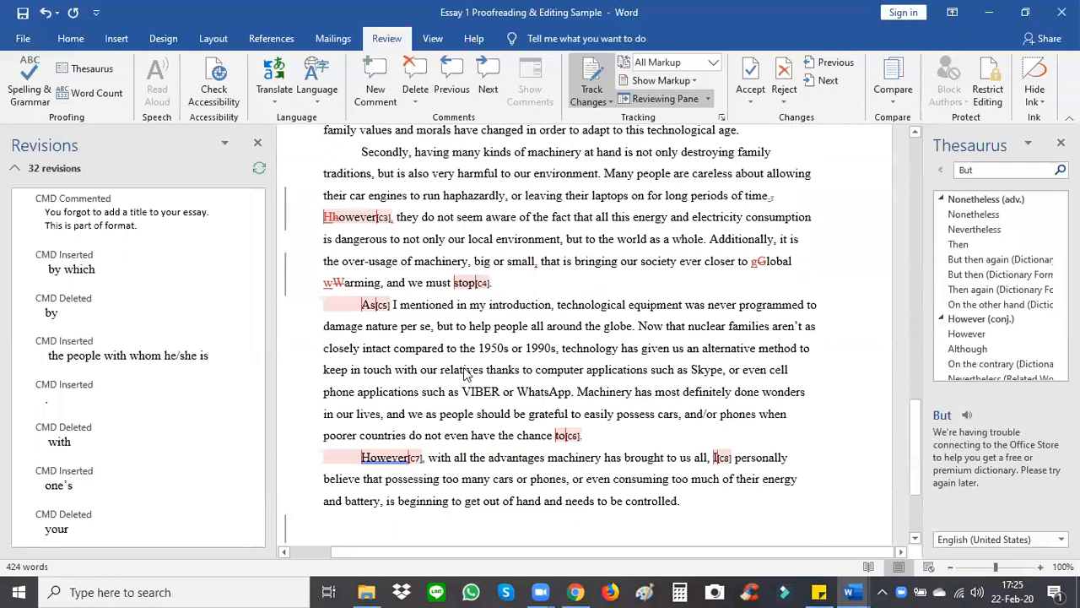
scroll(463, 367, up, 5)
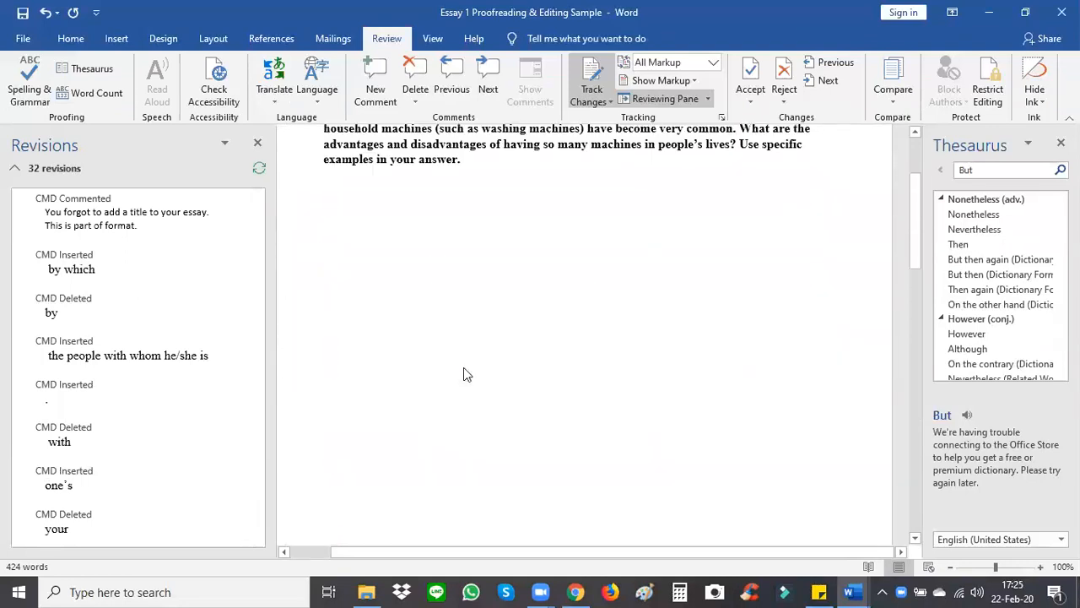
Step: Switch to Chrome, highlight the MELAB sample essays PDF's web address and view the original Essay 1 down to its last paragraph
click(575, 592)
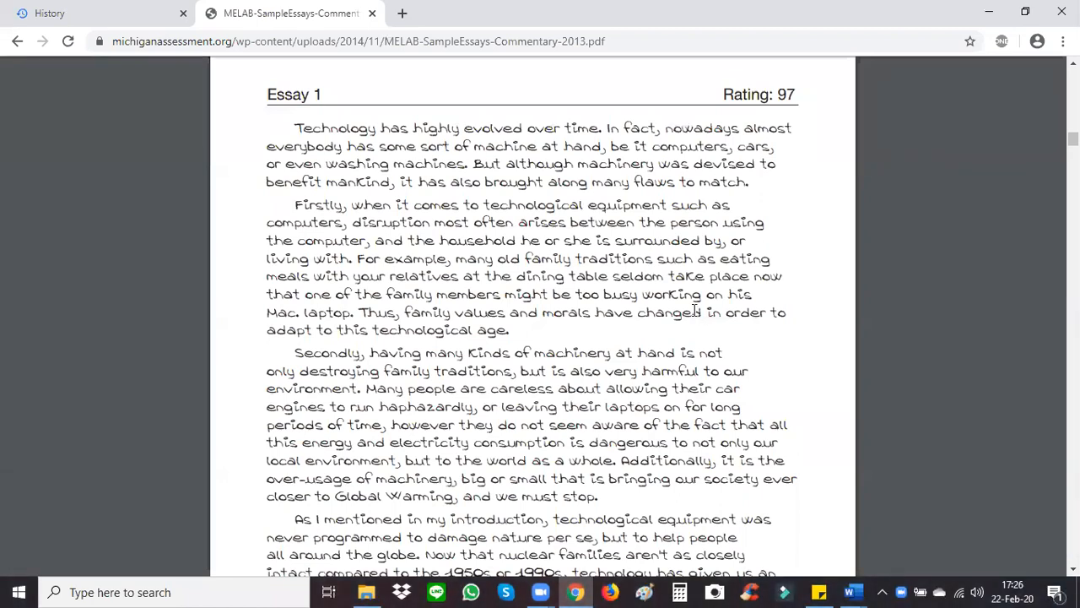
click(242, 41)
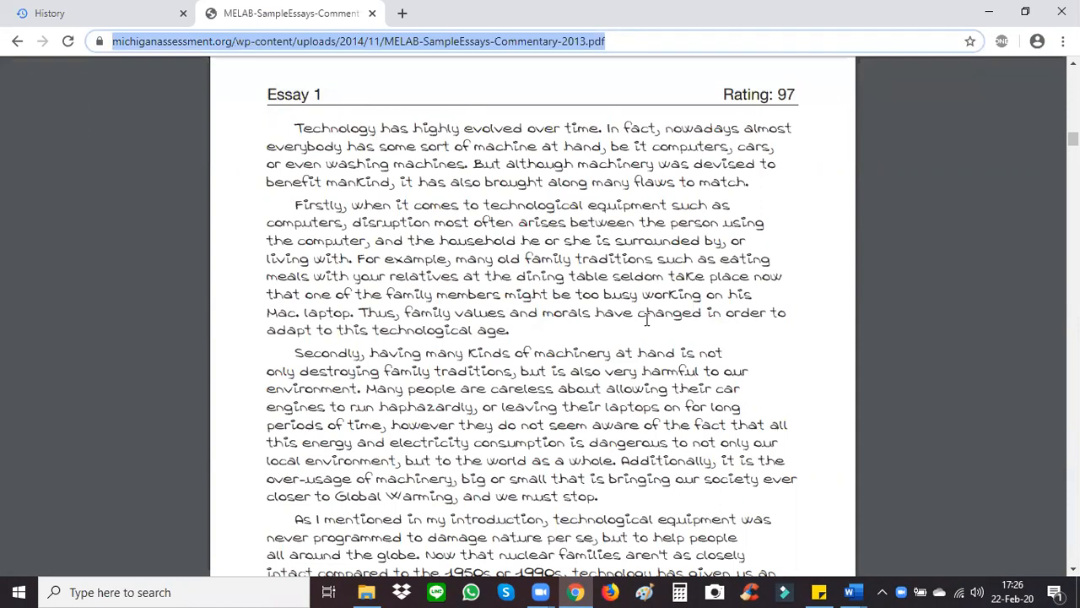
scroll(655, 314, down, 3)
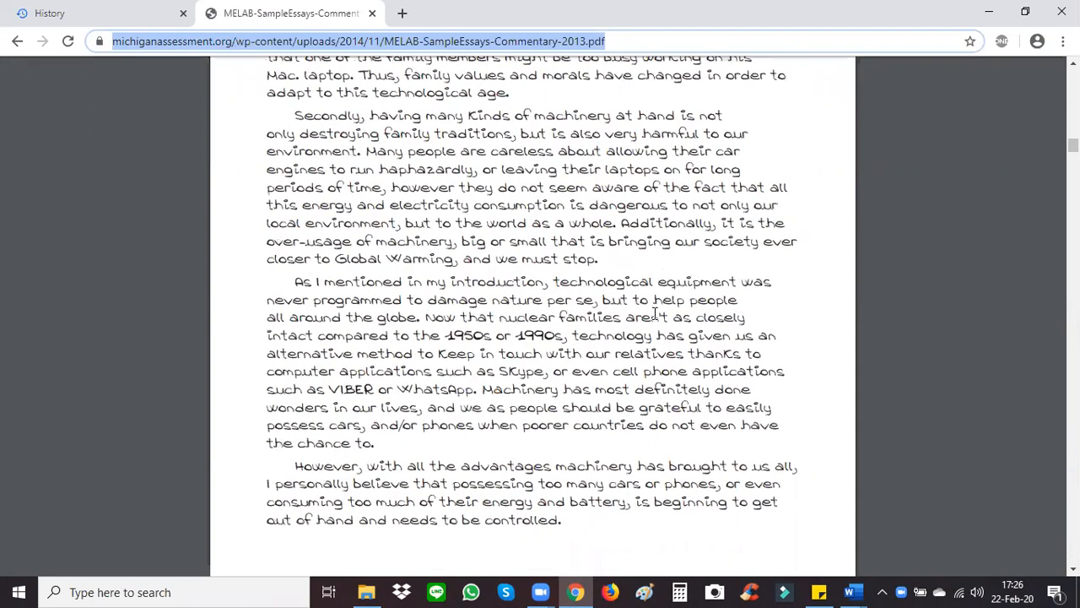
Step: Look over the sample essays PDF from Essay 1 back to its cover page and the table of contents
scroll(655, 314, up, 3)
scroll(655, 314, up, 2)
scroll(655, 314, down, 2)
scroll(655, 314, up, 10)
scroll(655, 314, up, 12)
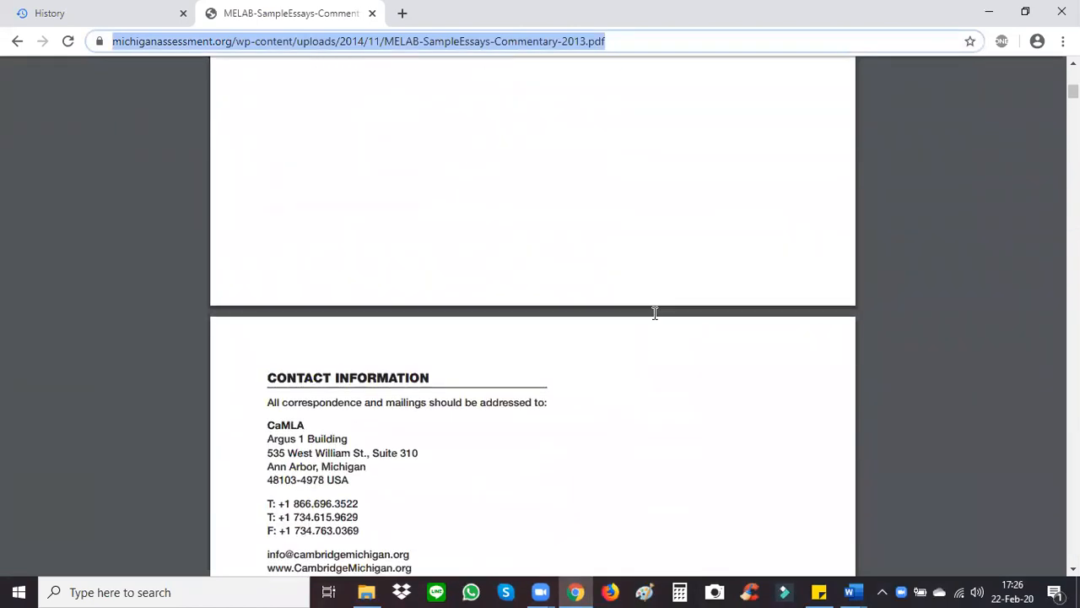
scroll(655, 314, up, 5)
scroll(655, 313, down, 3)
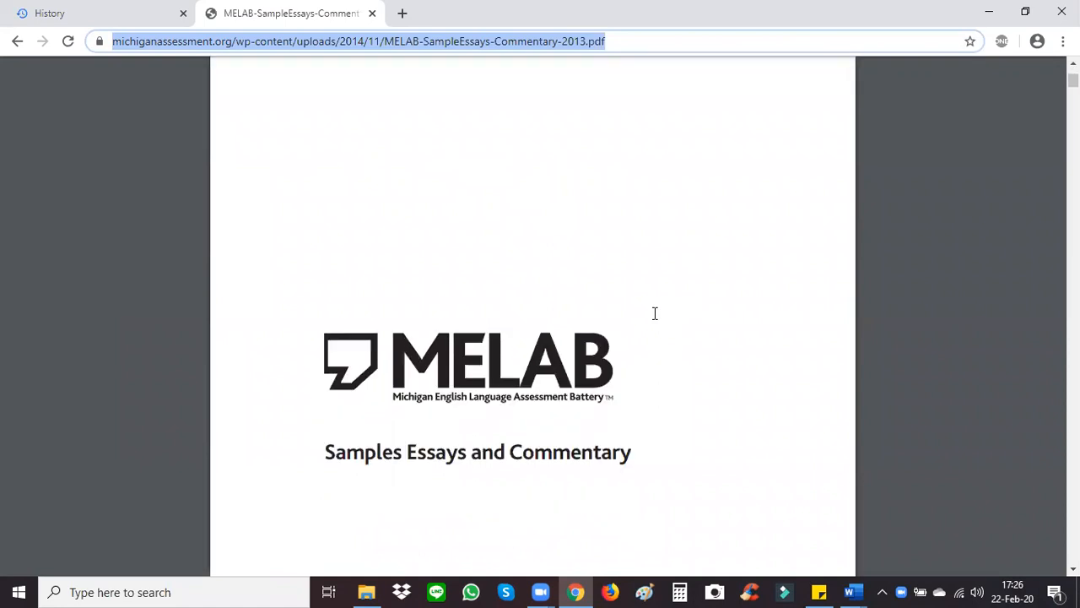
scroll(655, 314, down, 20)
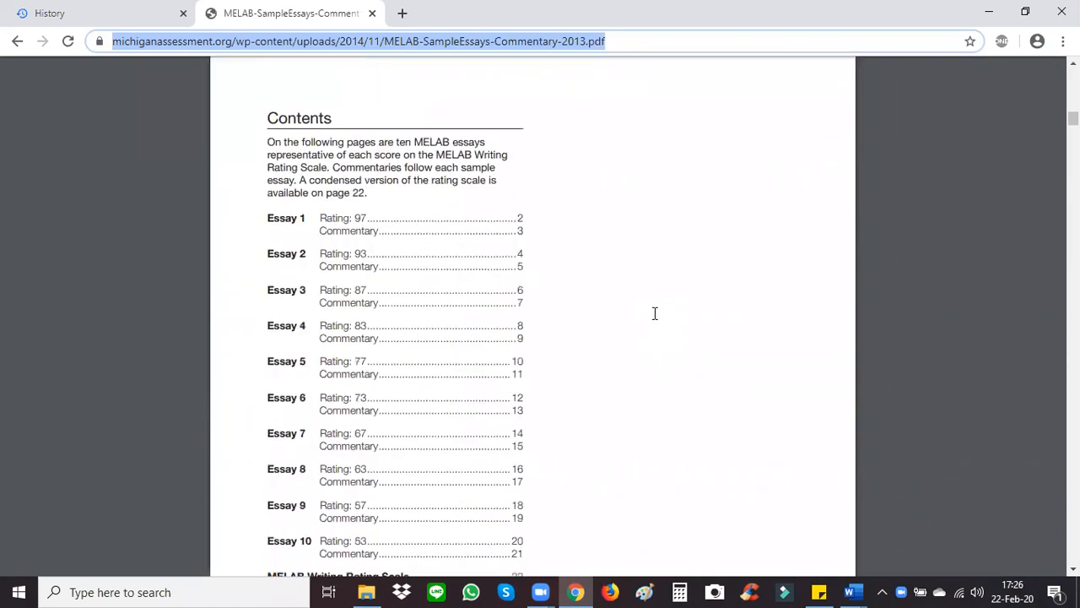
Step: Read the Commentary on Essay 1 and compare it with the original essay text down to its last paragraph
scroll(654, 313, down, 18)
scroll(655, 313, down, 5)
scroll(655, 313, up, 1)
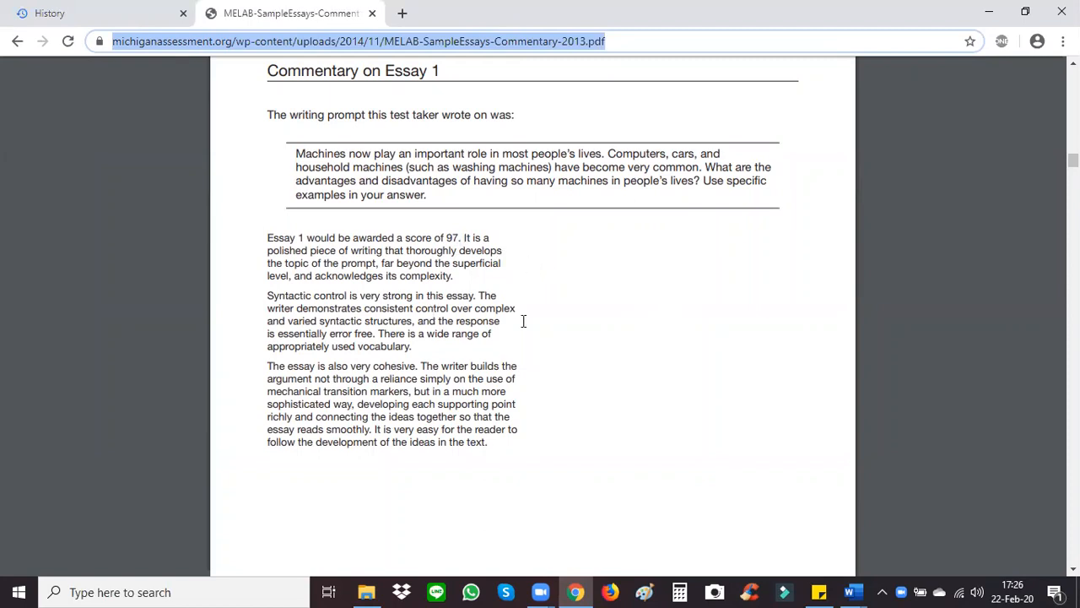
scroll(524, 321, up, 15)
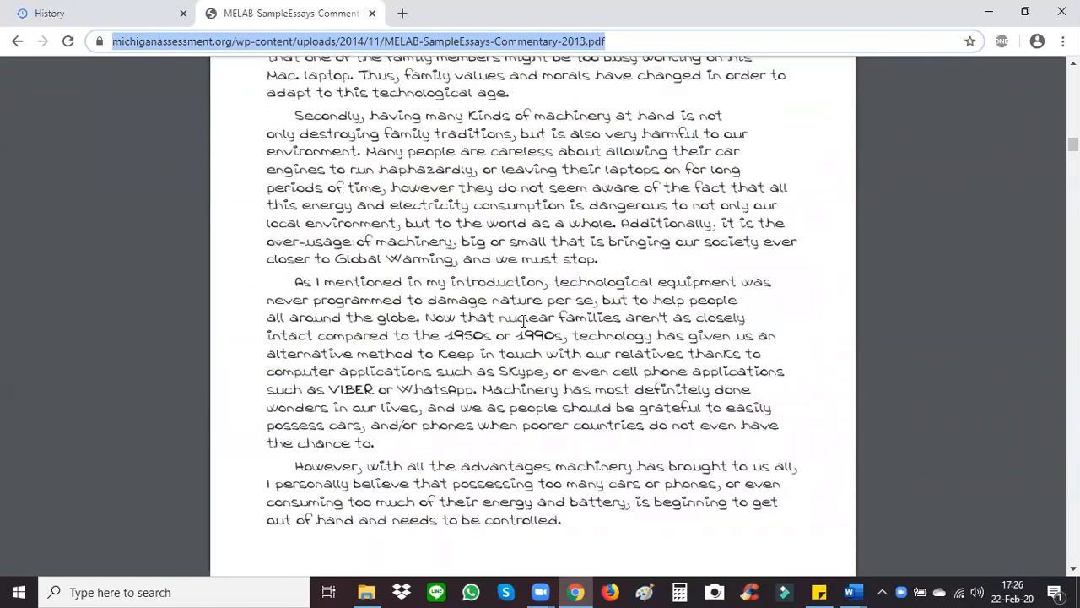
scroll(524, 321, up, 2)
scroll(523, 321, down, 4)
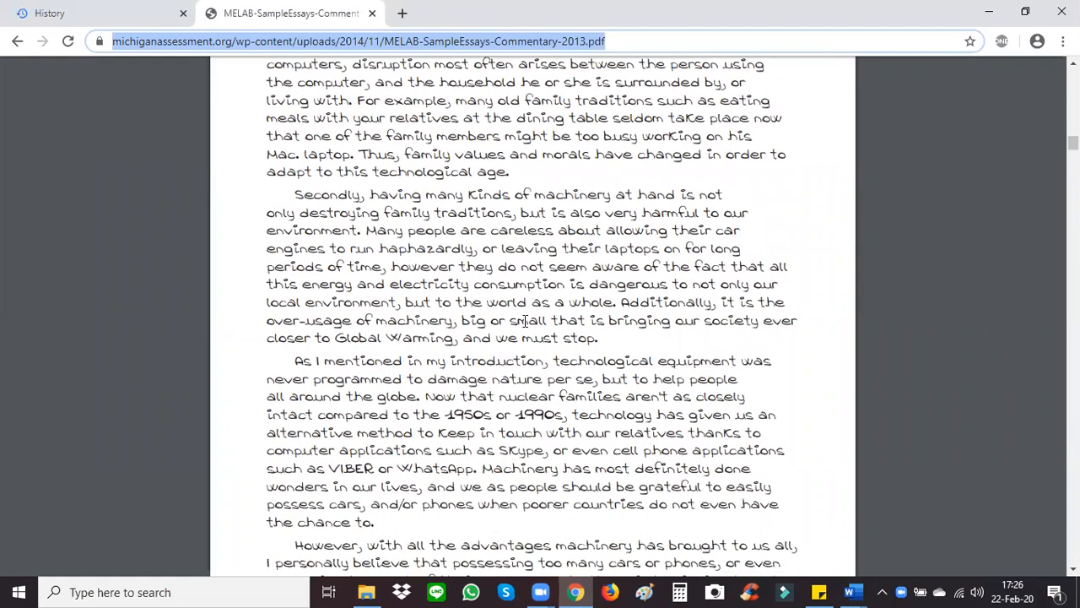
scroll(524, 321, down, 8)
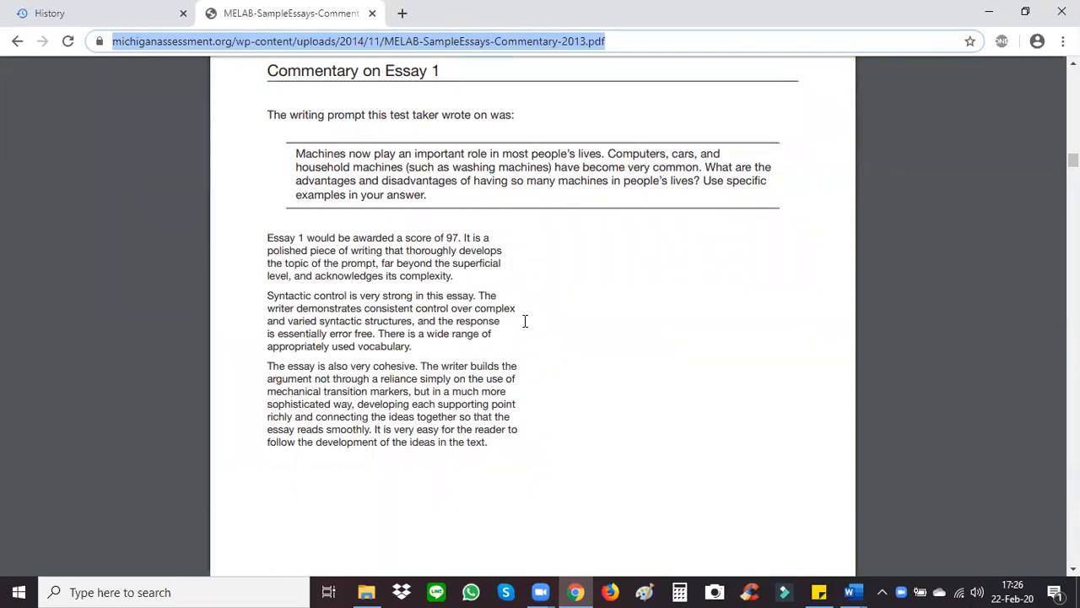
scroll(524, 320, up, 10)
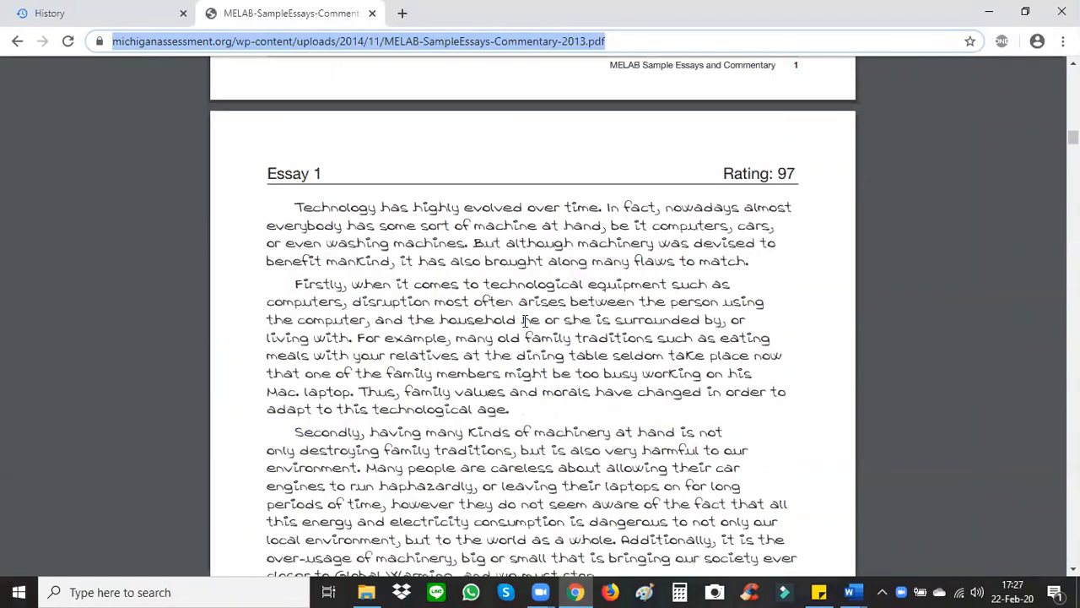
scroll(524, 320, up, 3)
scroll(524, 321, down, 5)
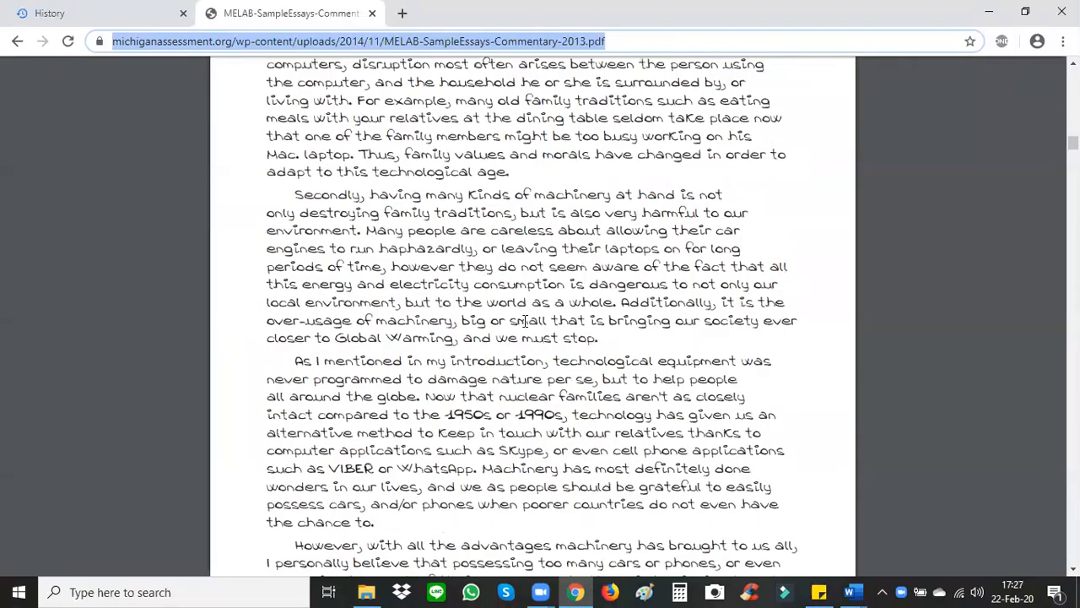
scroll(525, 321, down, 2)
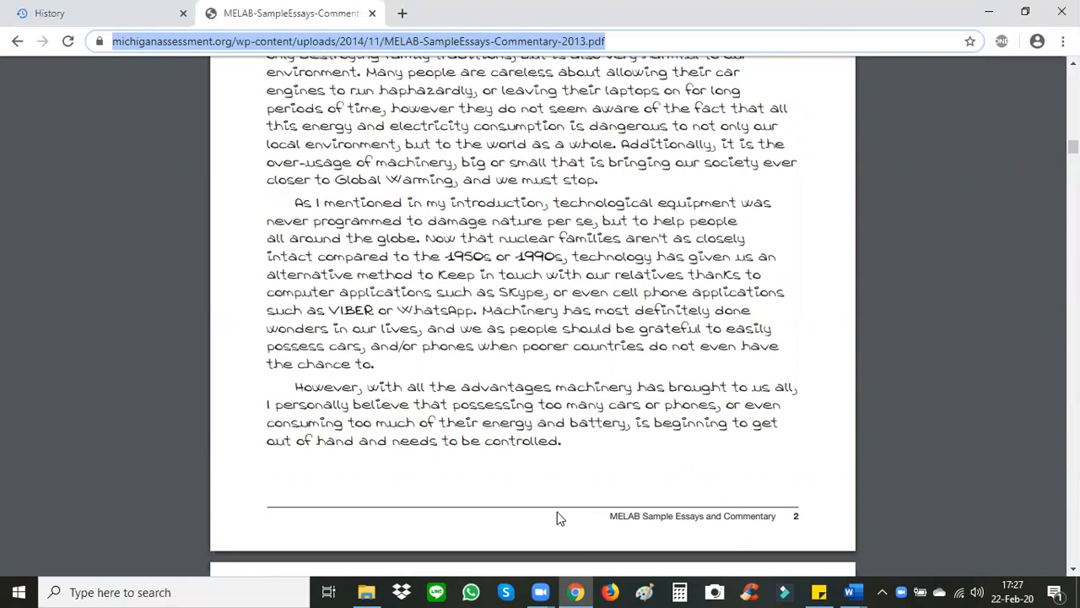
Step: Switch to Word and view the essay prompt and the edited opening paragraphs on the second page
click(852, 591)
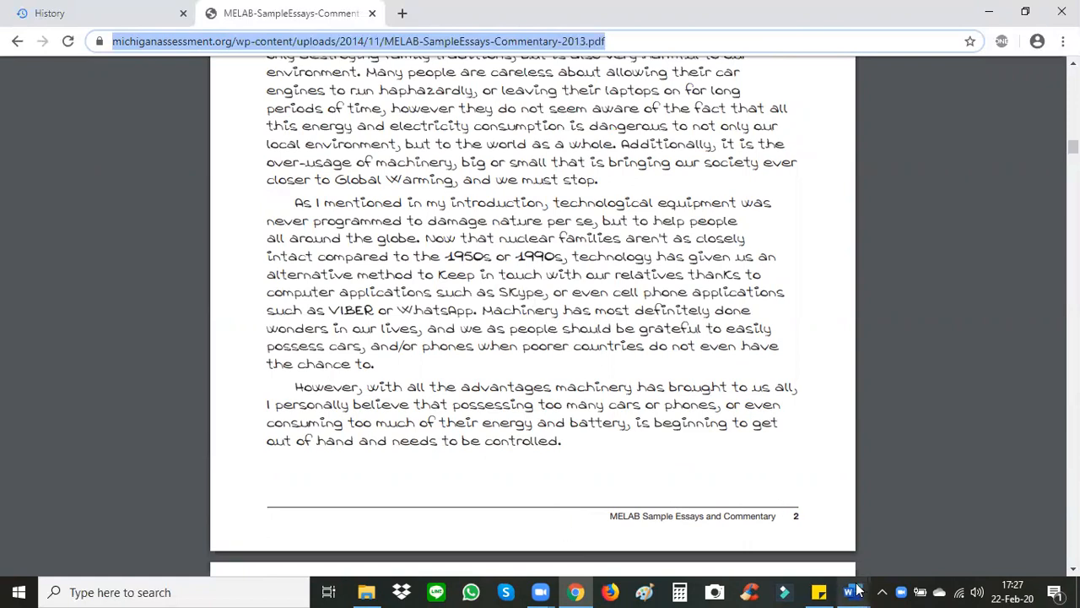
scroll(628, 315, down, 5)
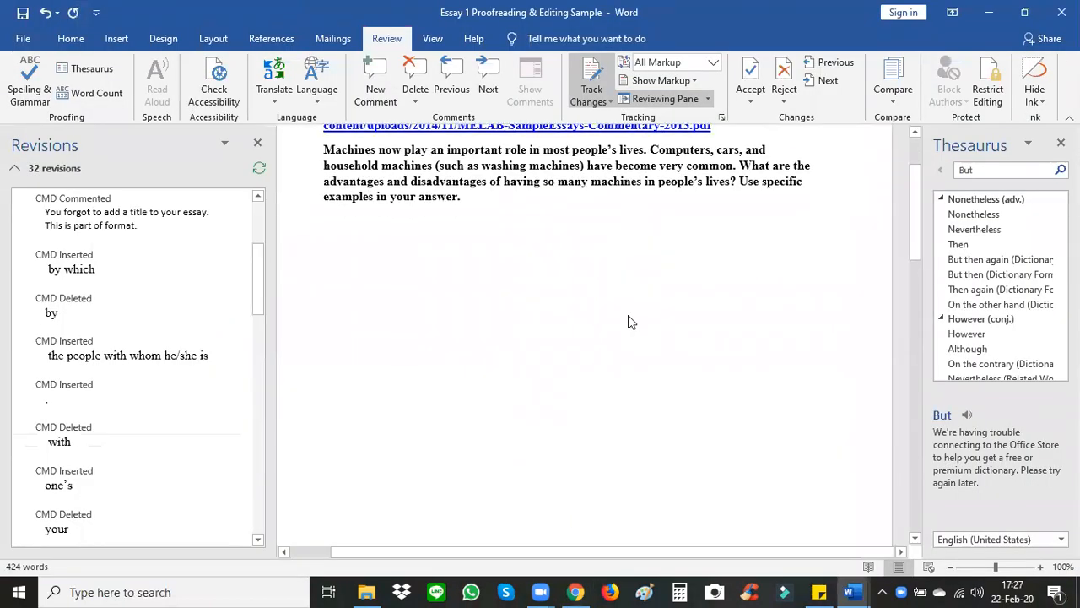
scroll(628, 315, down, 6)
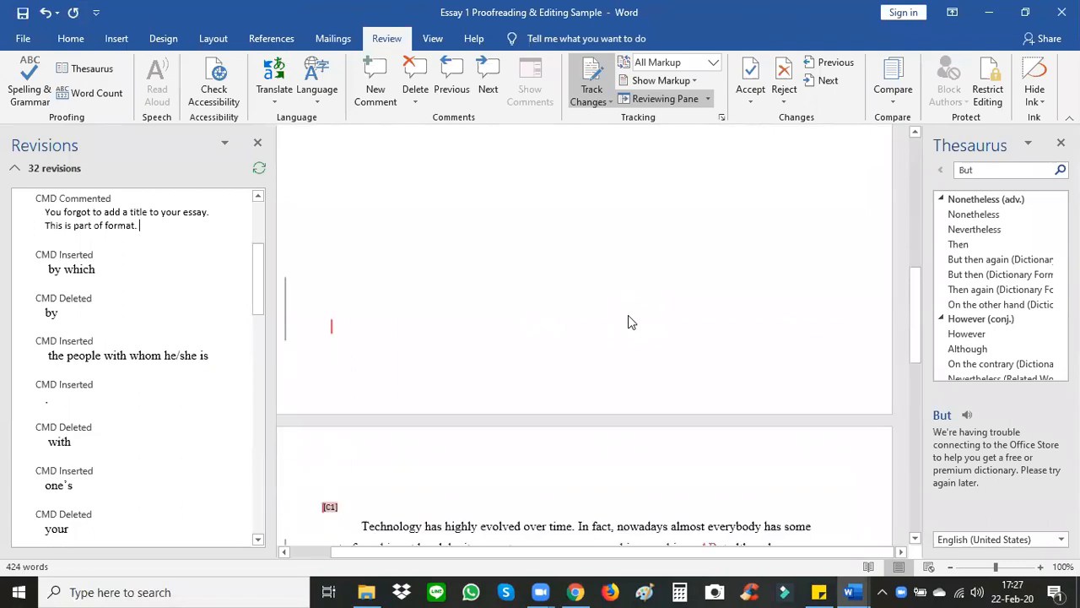
scroll(628, 321, down, 3)
scroll(628, 321, up, 2)
scroll(628, 320, up, 1)
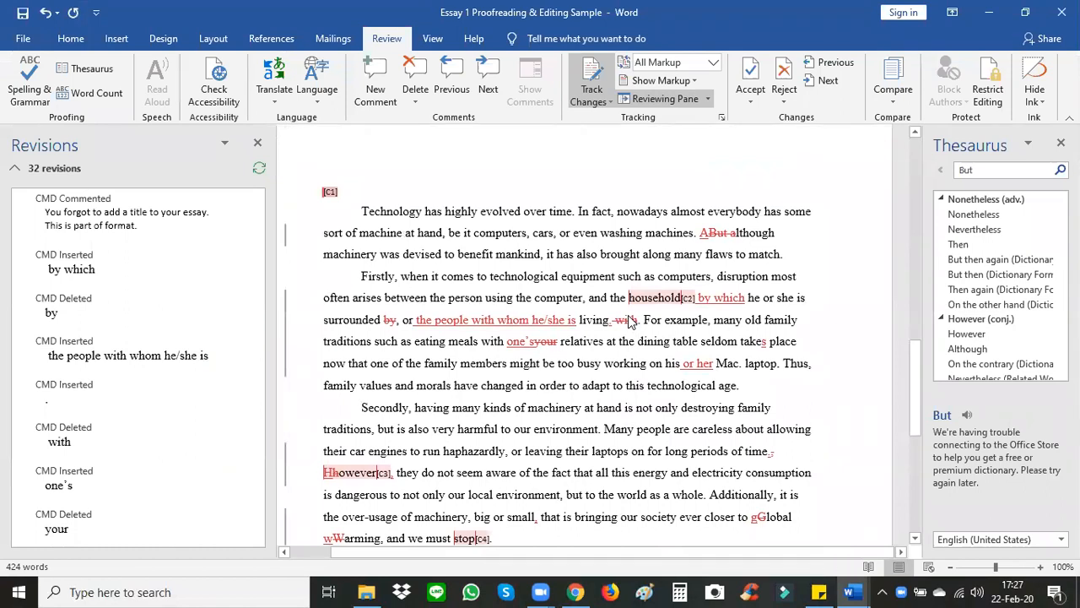
Step: Close the Revisions pane and display the page margin presets
click(212, 38)
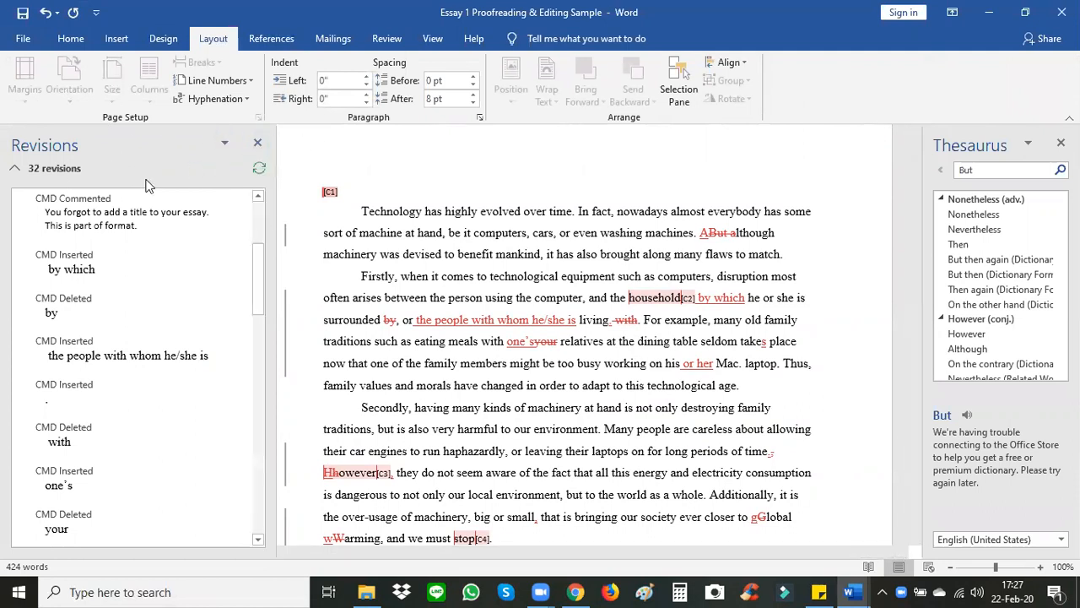
click(258, 143)
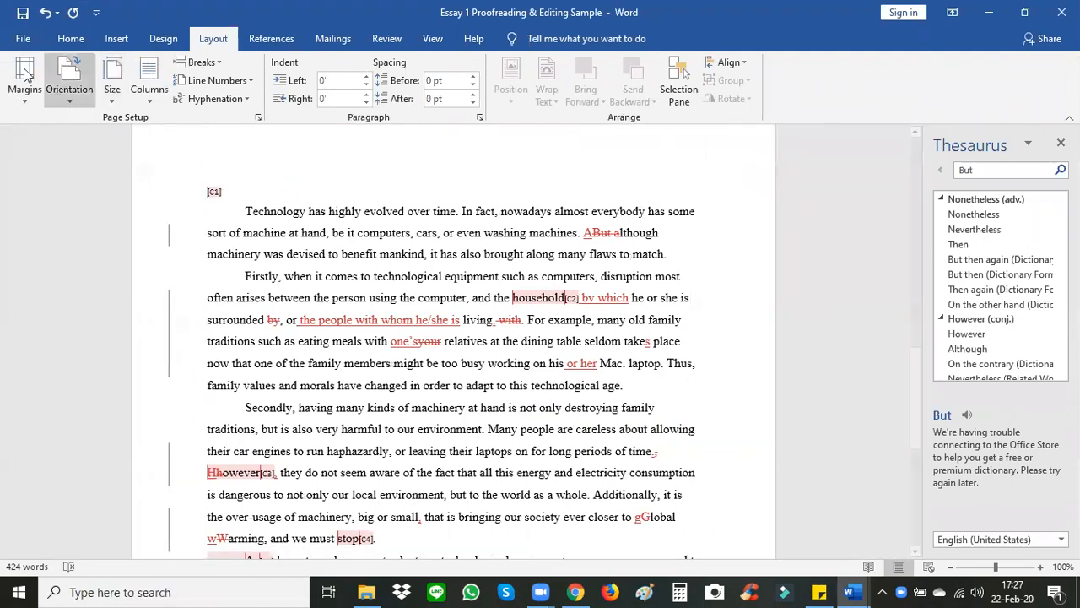
click(25, 84)
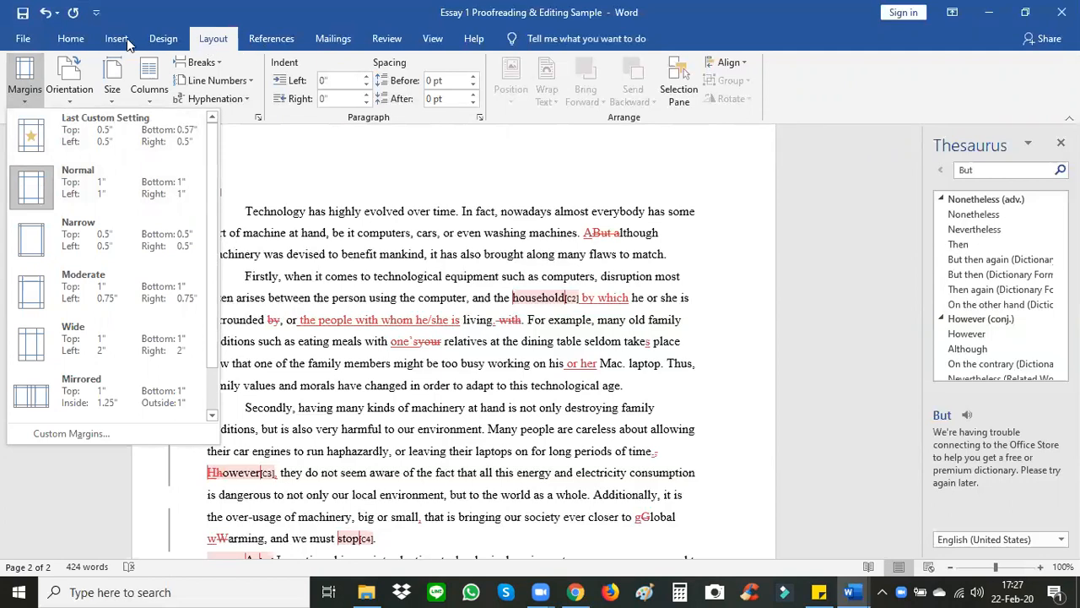
Step: Set the line spacing of the commented blank line above the first paragraph to 1.5
click(72, 39)
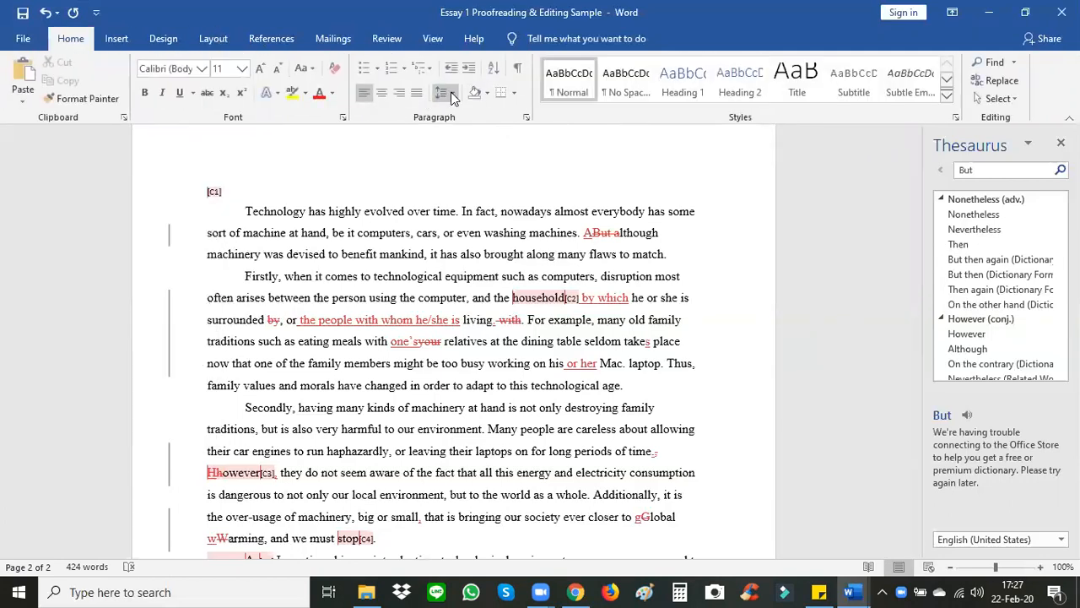
click(443, 93)
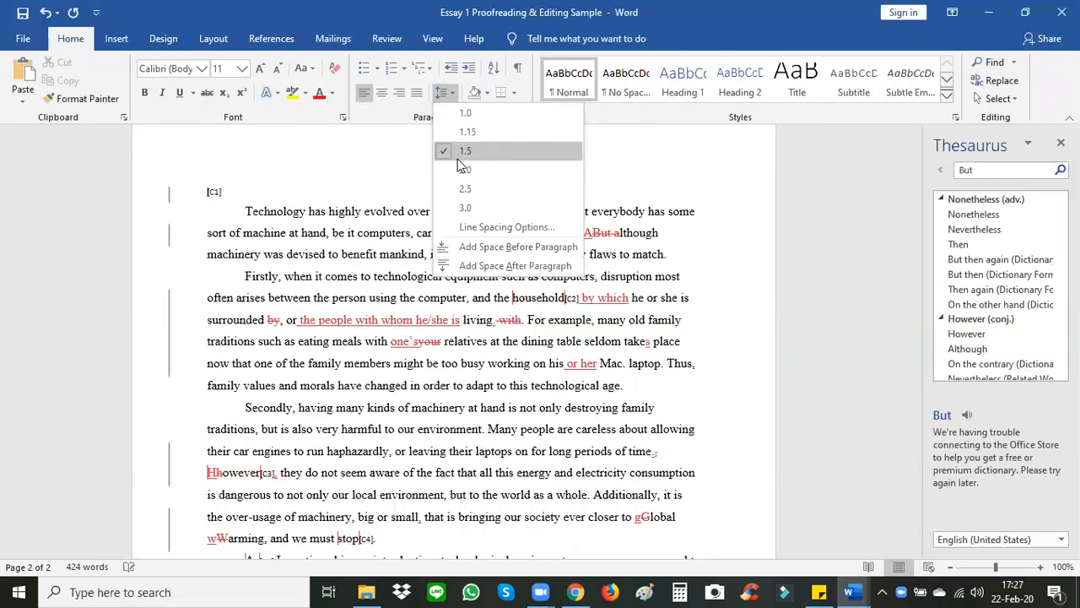
click(454, 151)
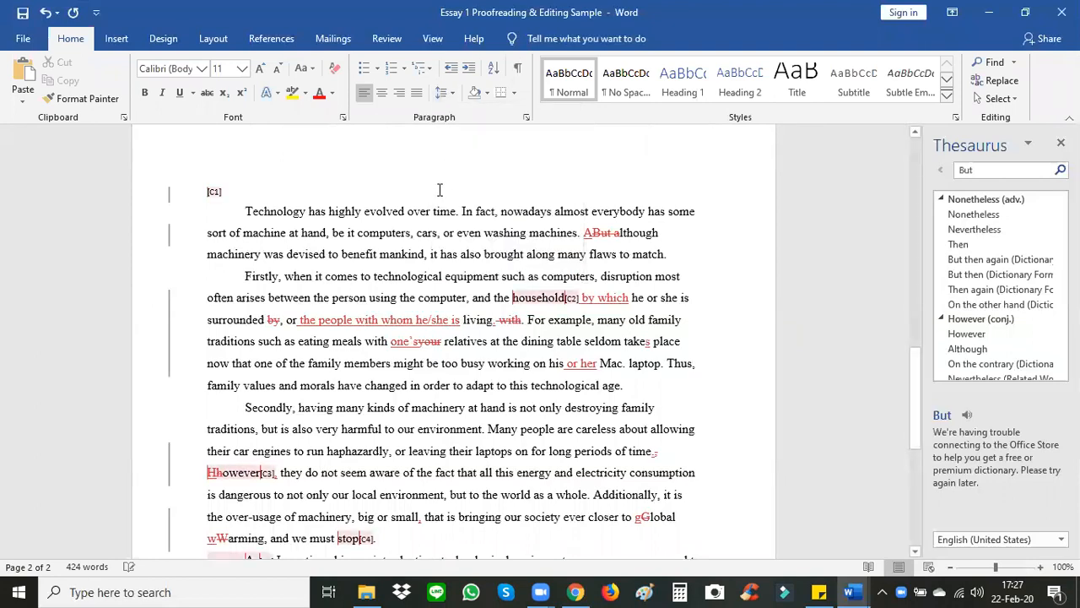
Step: Look through the tracked edits and comment marks from the opening paragraph to the conclusion
click(340, 211)
scroll(375, 239, down, 2)
scroll(375, 239, down, 6)
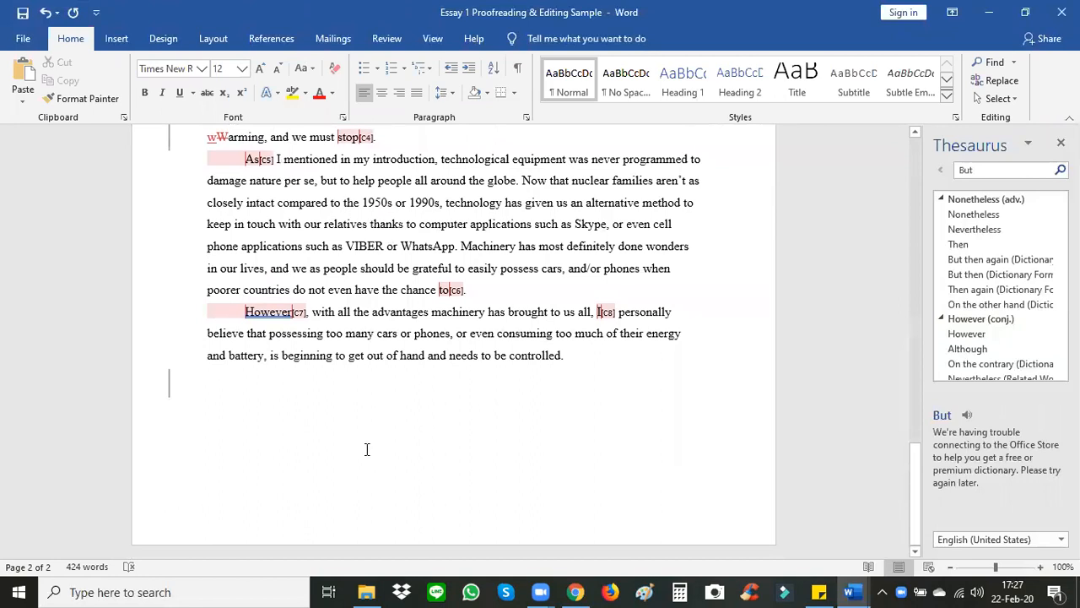
scroll(366, 449, up, 10)
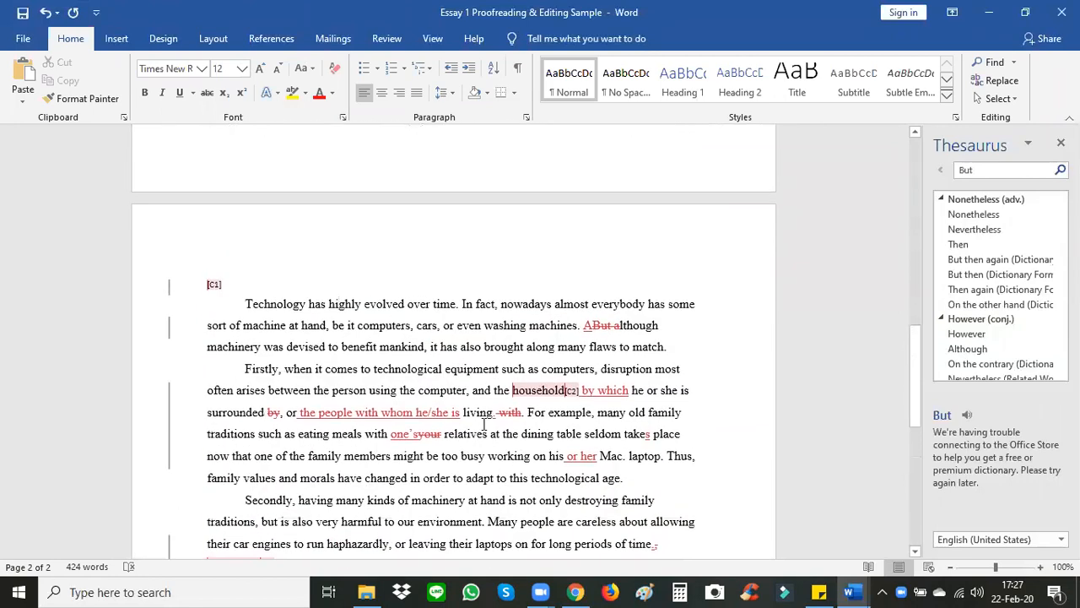
scroll(504, 410, up, 2)
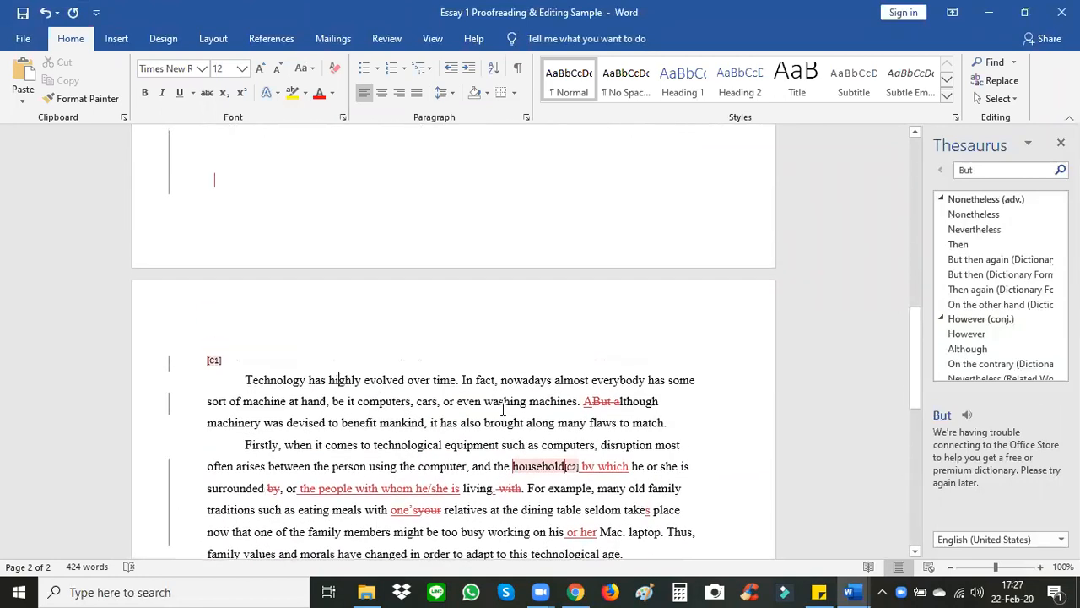
scroll(504, 410, down, 8)
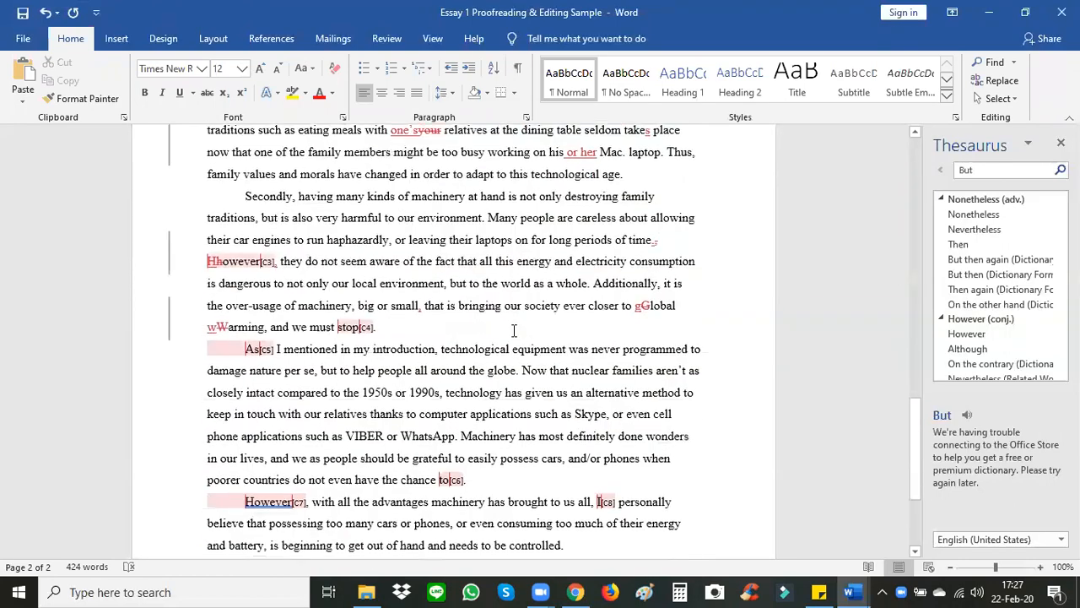
scroll(513, 330, down, 4)
scroll(489, 295, up, 6)
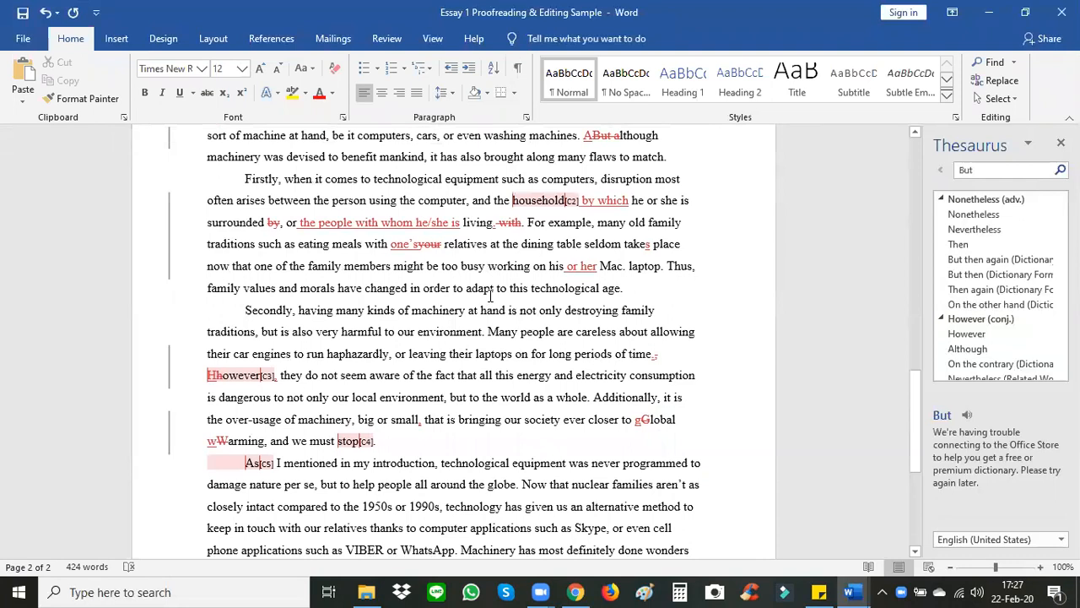
scroll(489, 295, down, 5)
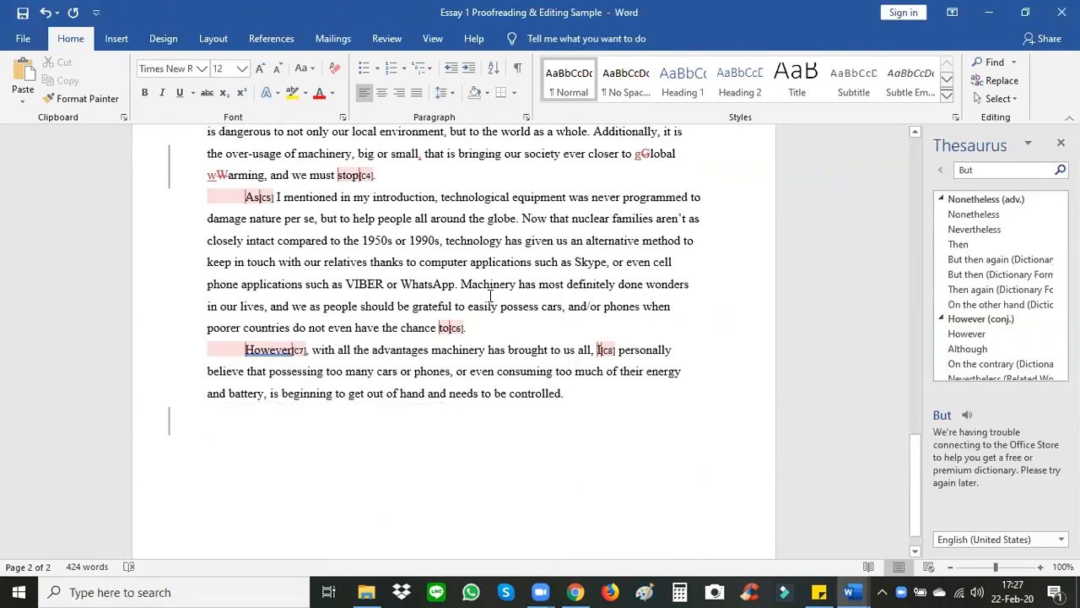
scroll(490, 295, up, 7)
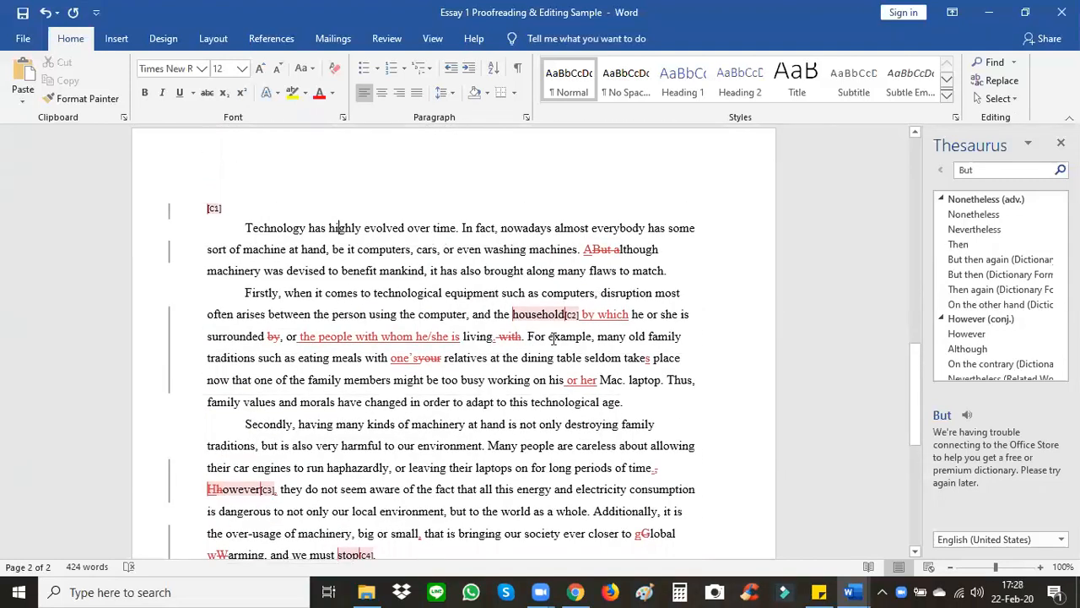
Step: Check the whole document once more, from the first page to the end of the last paragraph
scroll(553, 337, up, 10)
scroll(553, 338, up, 5)
scroll(553, 339, down, 10)
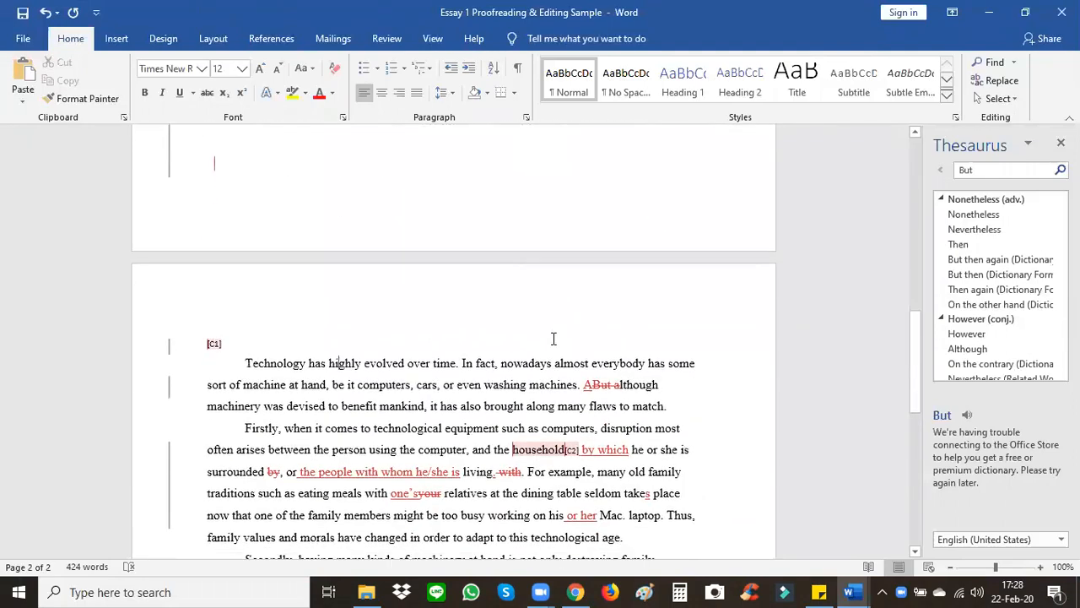
scroll(553, 339, down, 10)
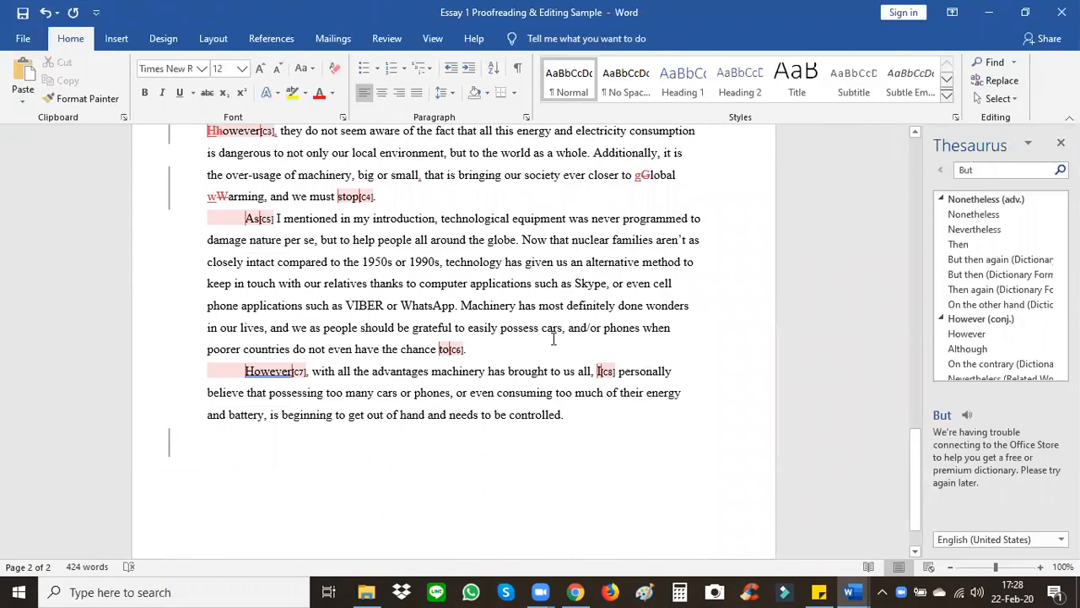
scroll(554, 339, up, 10)
scroll(554, 339, down, 8)
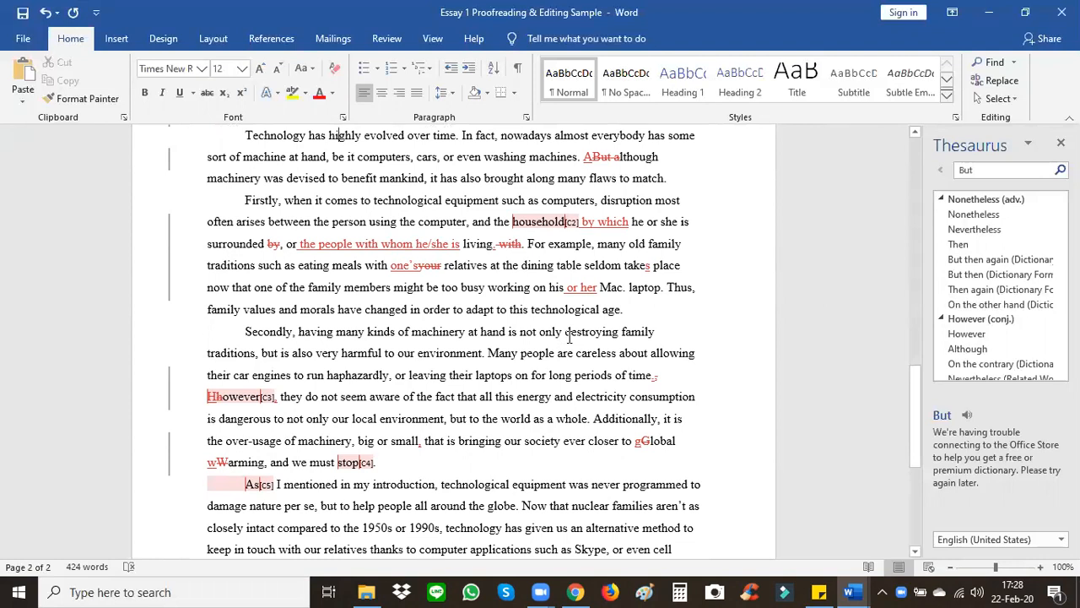
Step: Examine the comment on "I" in the concluding paragraph and recheck the edits in the earlier paragraphs
scroll(570, 334, down, 2)
scroll(571, 330, up, 2)
scroll(539, 336, down, 2)
scroll(540, 336, down, 2)
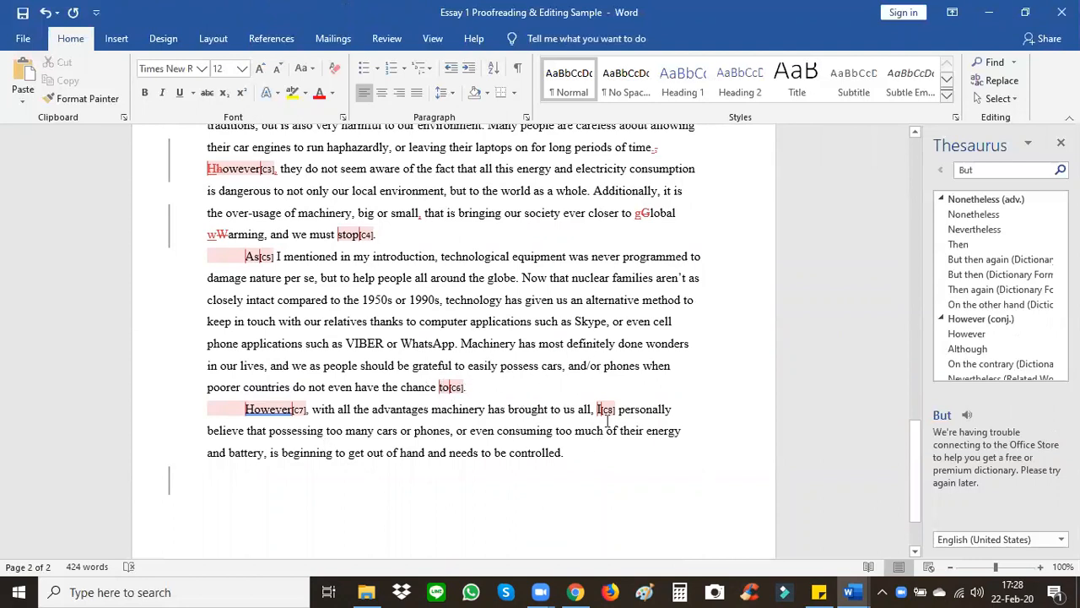
mouse_move(598, 409)
scroll(552, 358, up, 9)
scroll(552, 358, down, 5)
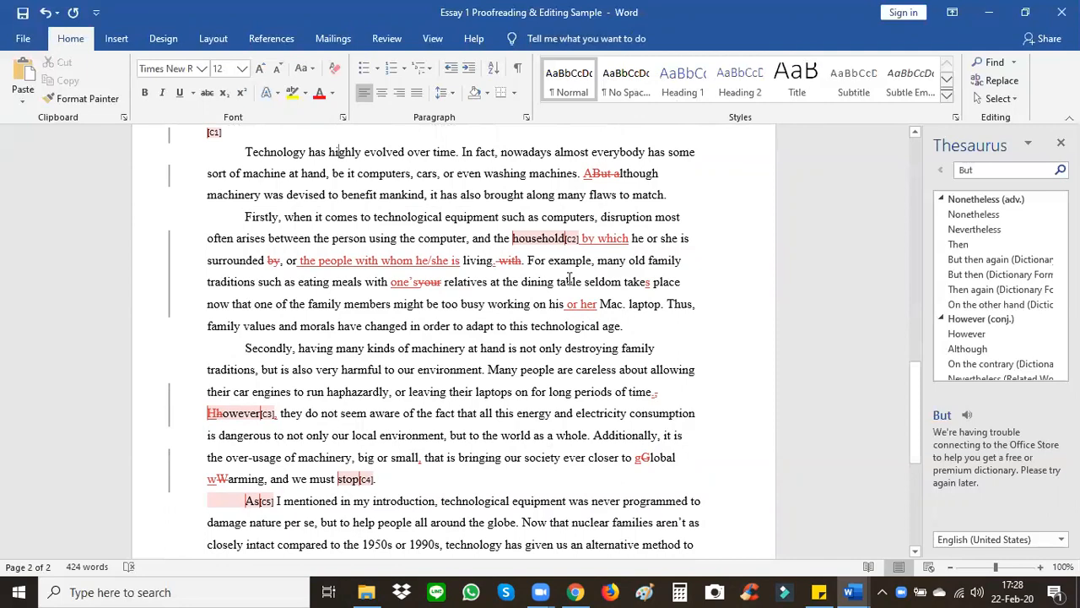
scroll(541, 330, up, 2)
scroll(541, 330, down, 7)
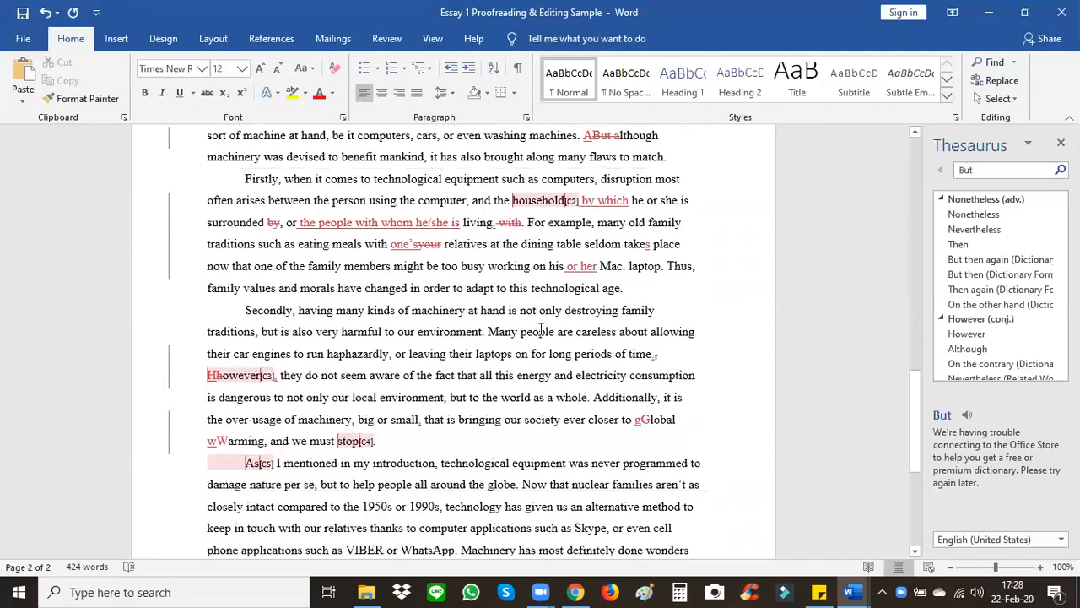
scroll(541, 330, up, 4)
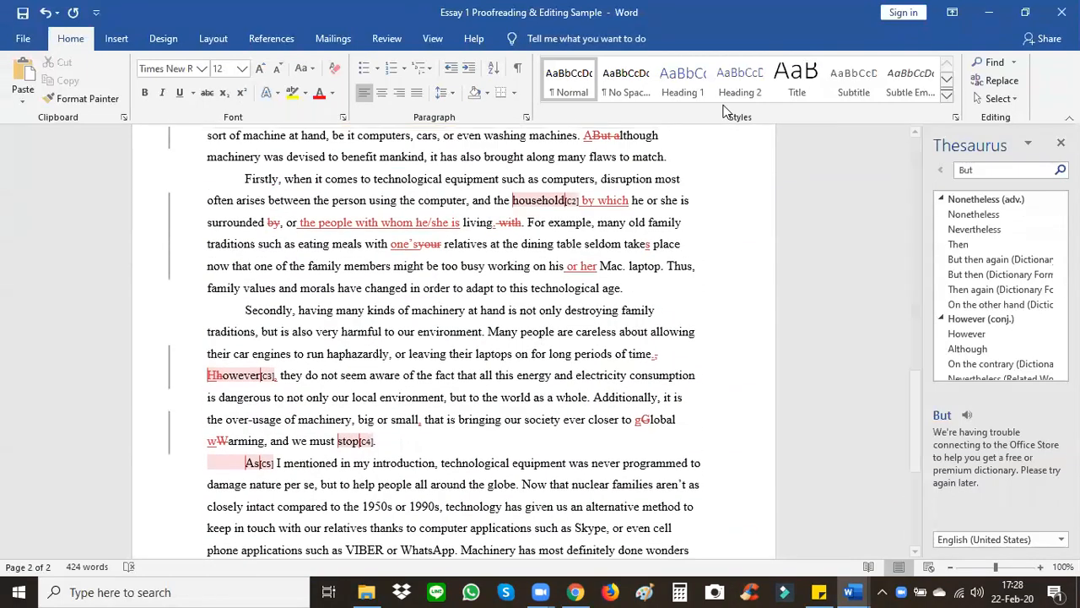